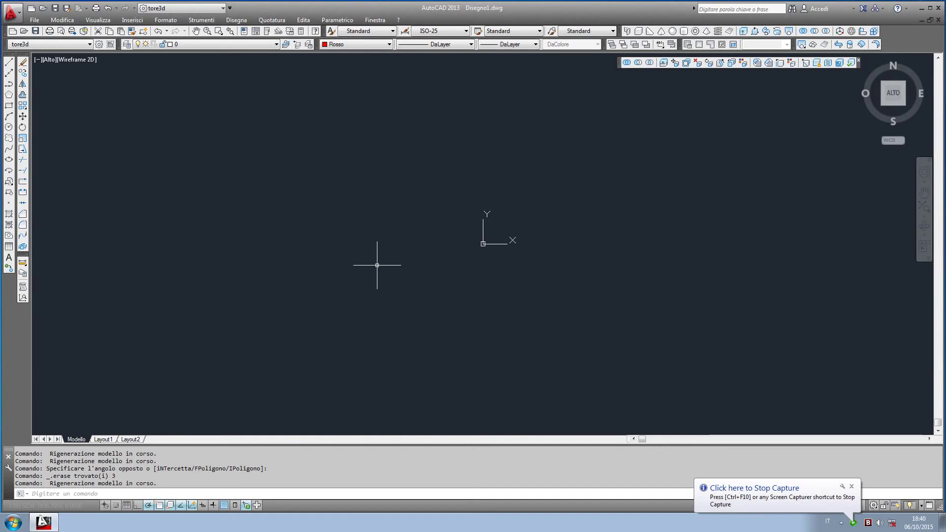
Draw a 10 by 5 rectangle using the rectangle's dimensions option
left_click(9, 106)
left_click(364, 165)
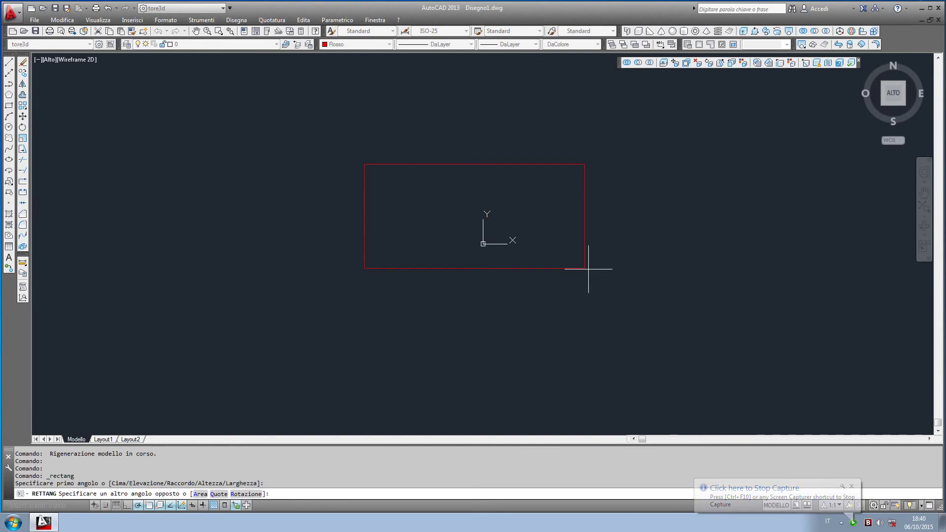
left_click(219, 493)
type("10")
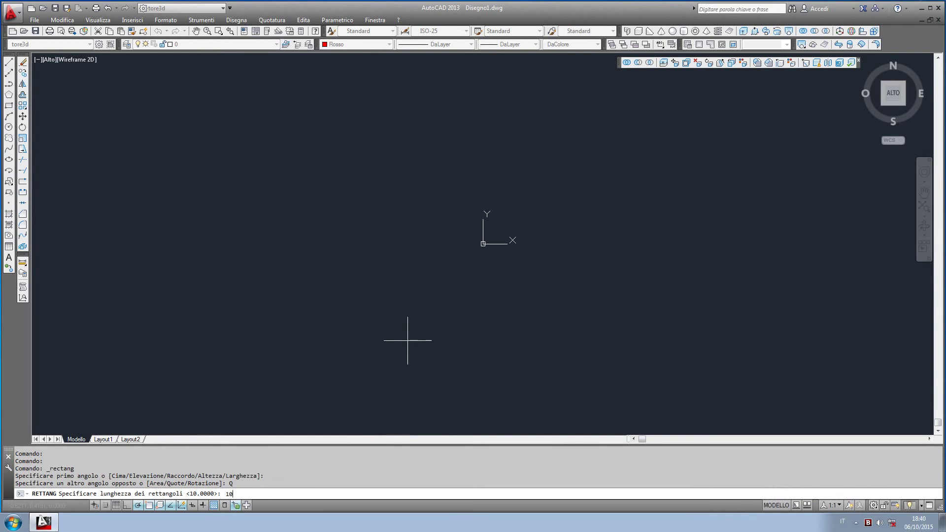
key("Return")
key("Return")
Fit the rectangle in view and set polar angle tracking to 45 degrees
scroll(408, 338, "down", 4)
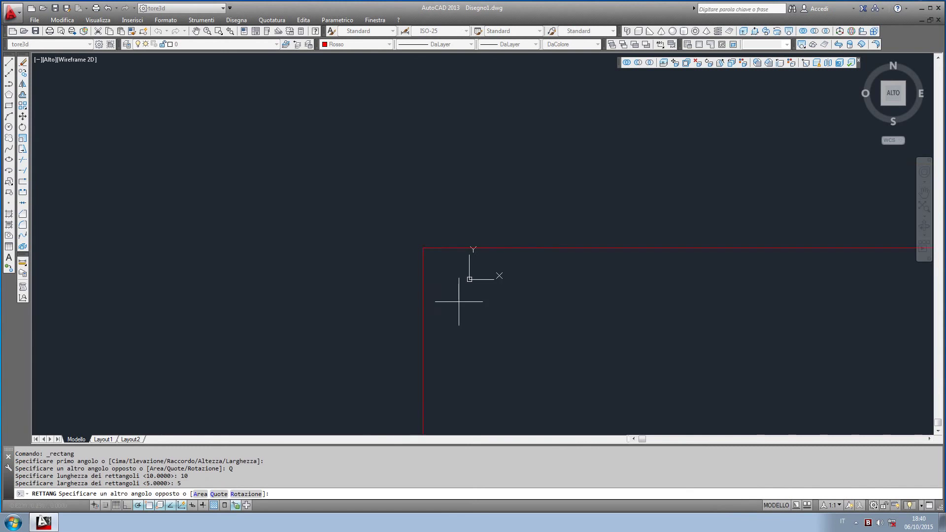
scroll(459, 302, "down", 4)
scroll(359, 232, "down", 2)
scroll(379, 257, "up", 2)
scroll(368, 219, "up", 2)
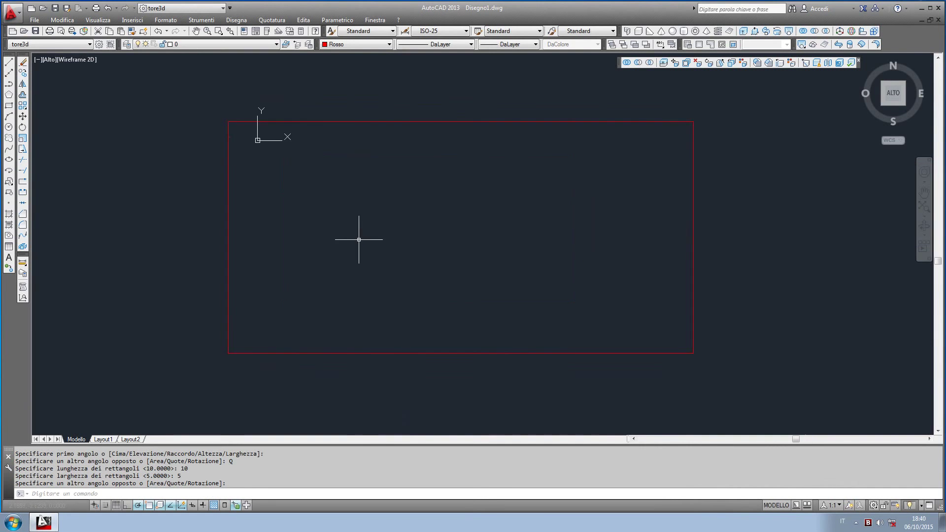
middle_click_drag(408, 258, 438, 260)
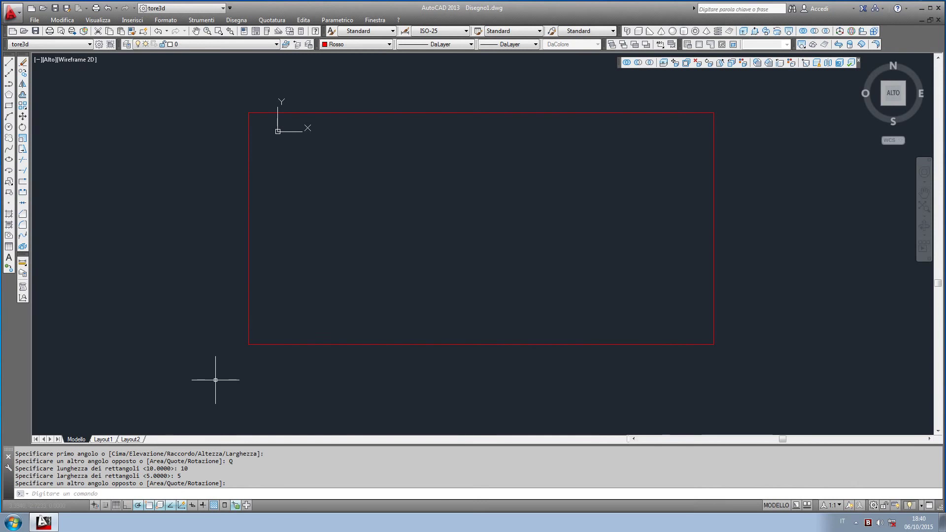
right_click(138, 508)
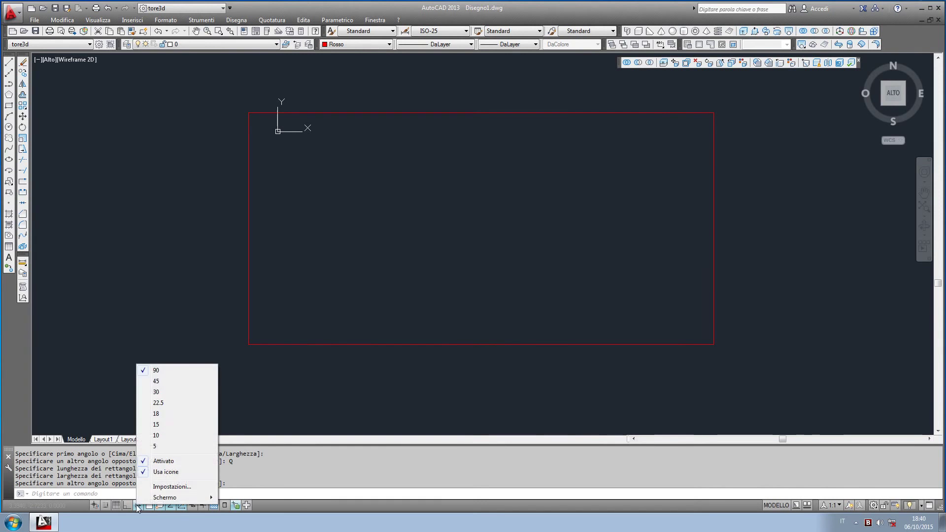
left_click(164, 383)
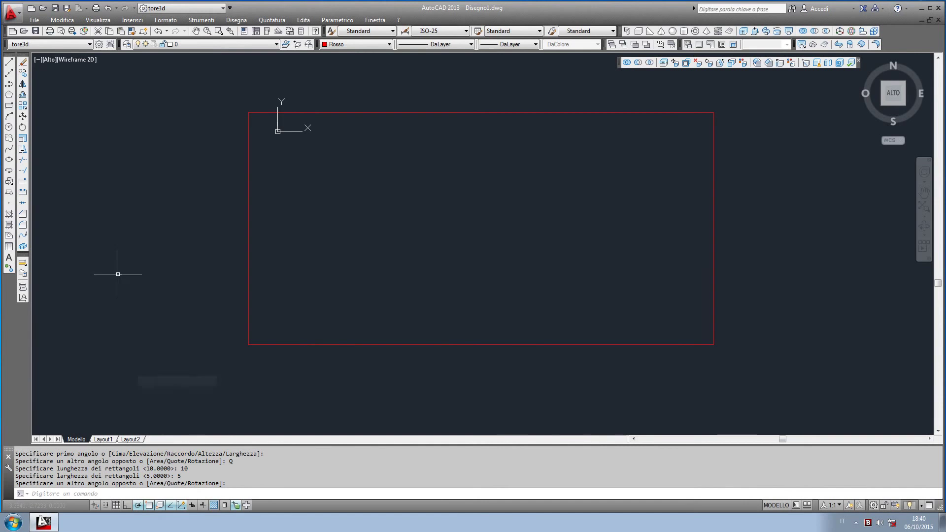
Draw 45° hip lines from the rectangle's top-left and bottom-left corners
left_click(10, 62)
left_click(248, 113)
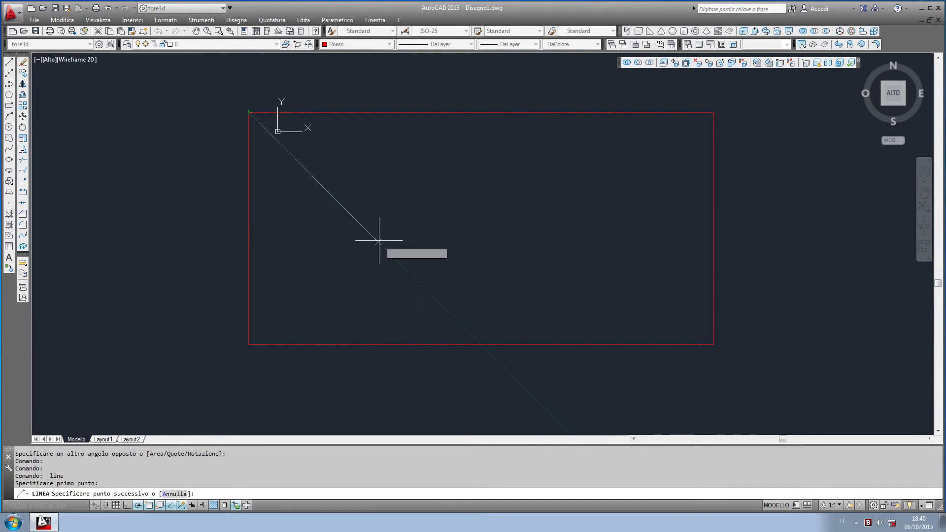
left_click(420, 282)
key("Escape")
key("Return")
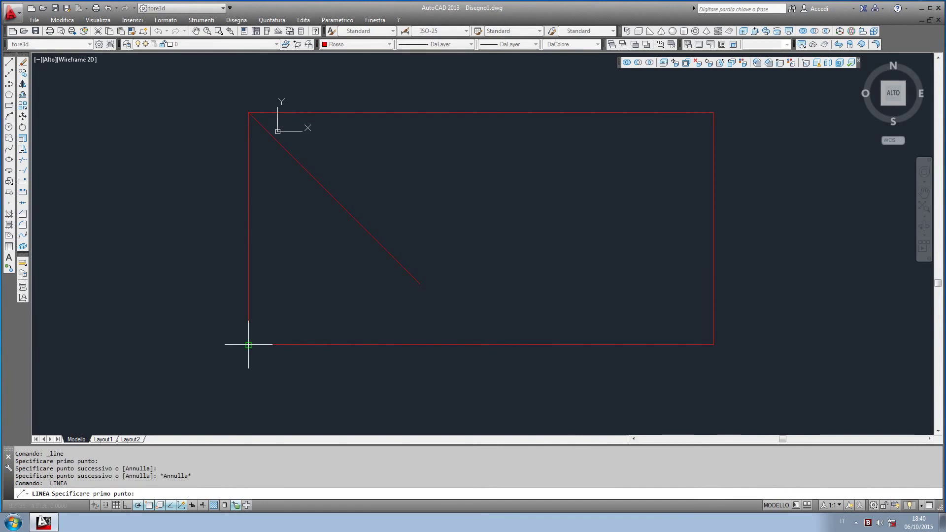
left_click(249, 344)
left_click(408, 186)
key("Escape")
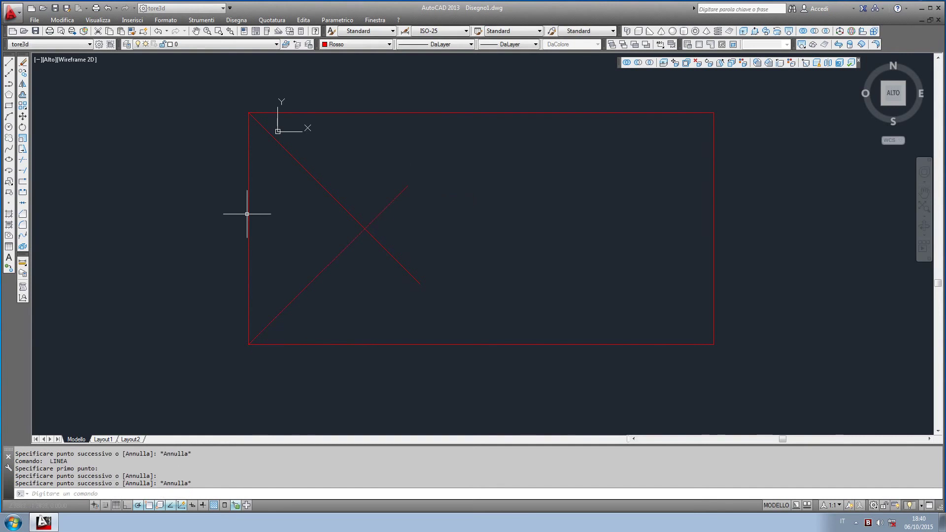
key("Escape")
Chamfer the two left hip lines so they meet at a point
left_click(23, 214)
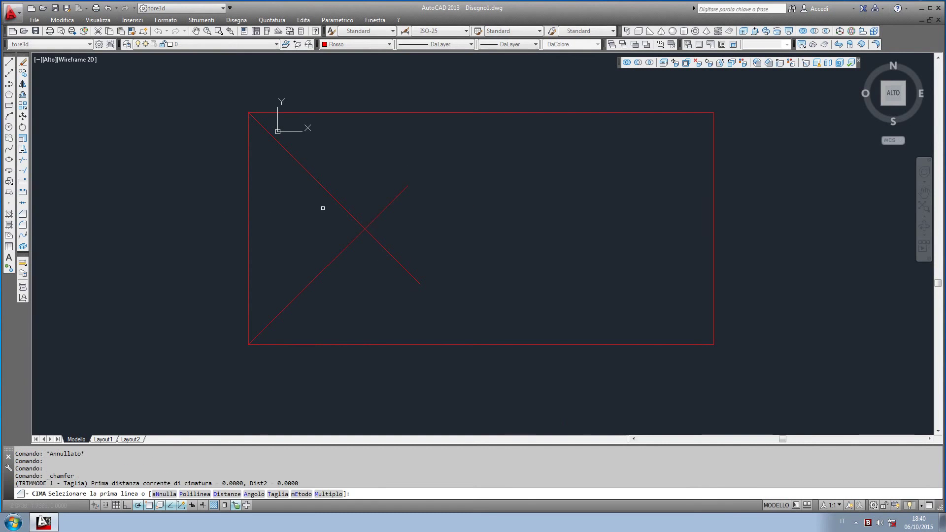
left_click(337, 203)
left_click(344, 244)
key("Escape")
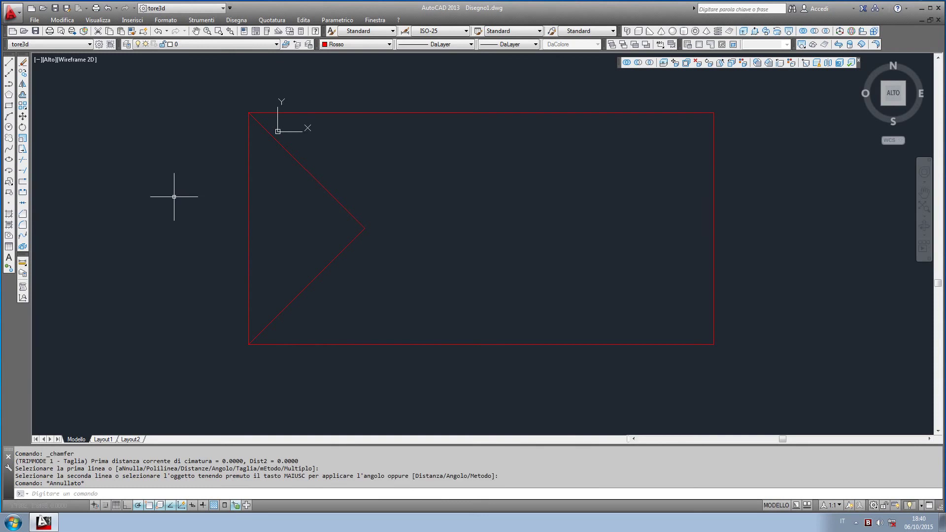
key("Escape")
Mirror the left hip lines about the vertical midline, keeping the originals
left_click(23, 84)
left_click(420, 193)
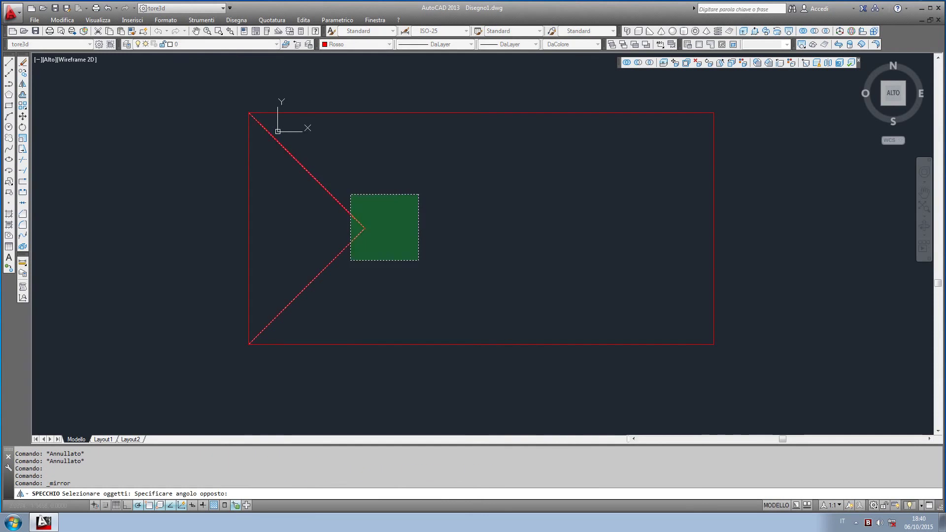
left_click(348, 263)
key("Return")
left_click(479, 114)
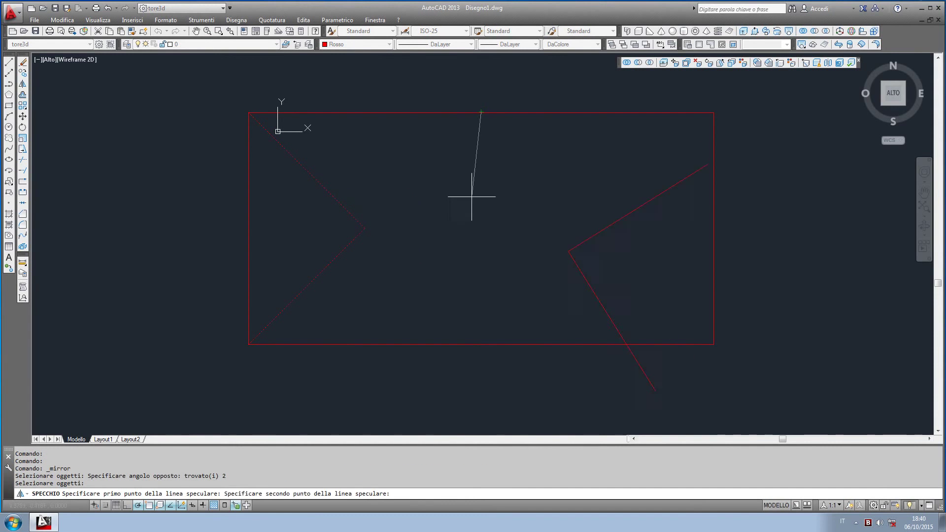
left_click(480, 251)
left_click(193, 493)
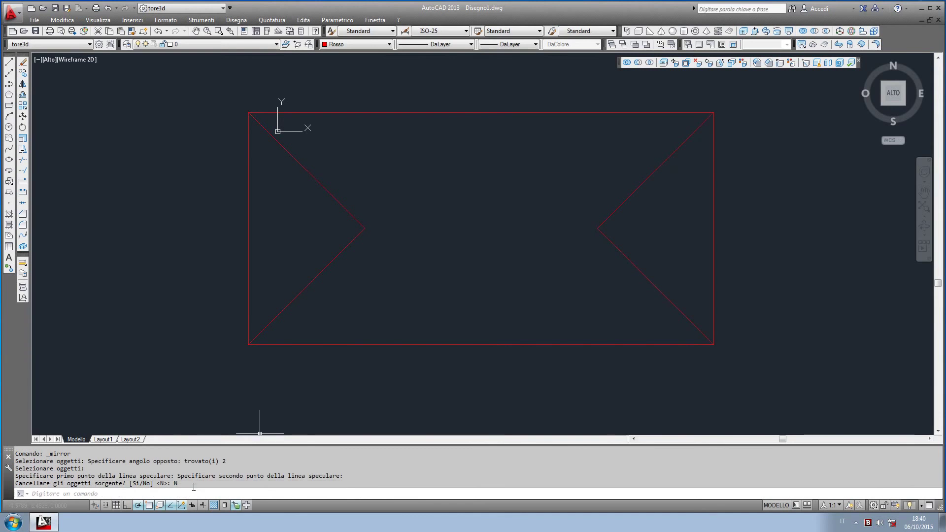
Draw the ridge line between the hip meeting points and orbit into 3D
left_click(9, 62)
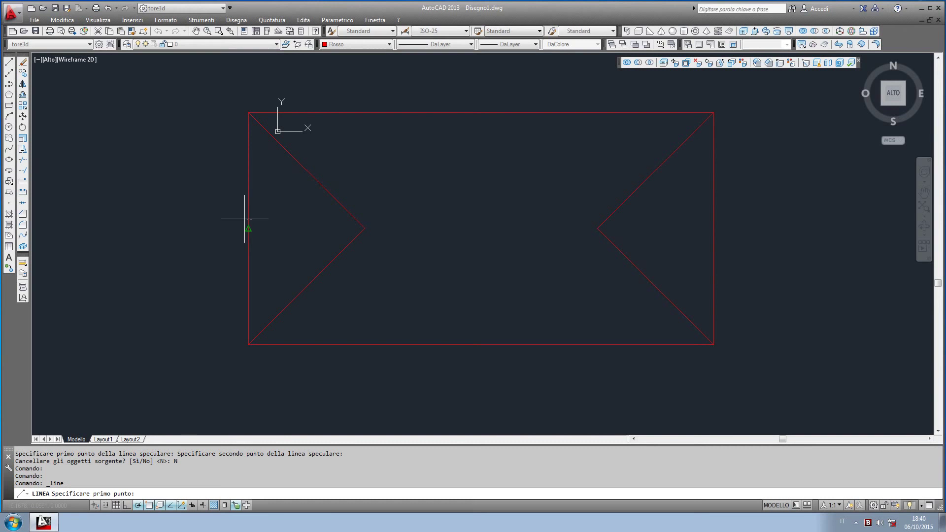
left_click(364, 228)
left_click(597, 228)
key("Escape")
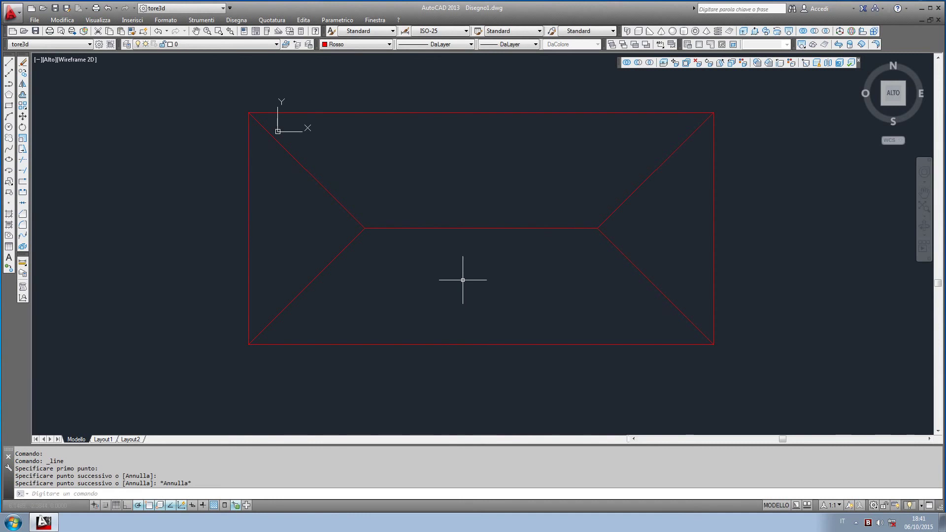
mouse_move(463, 278)
middle_mouse_down("shift")
mouse_move(479, 259)
mouse_move(469, 179)
mouse_move(413, 153)
middle_mouse_up("shift")
Draw a 1.8-unit vertical line up from the ridge's left end
left_click(9, 61)
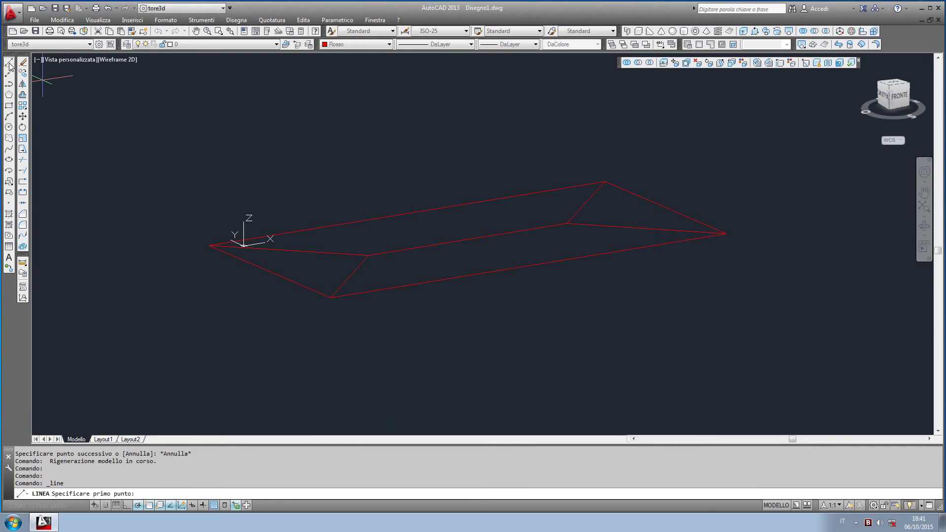
left_click(368, 255)
key("Escape")
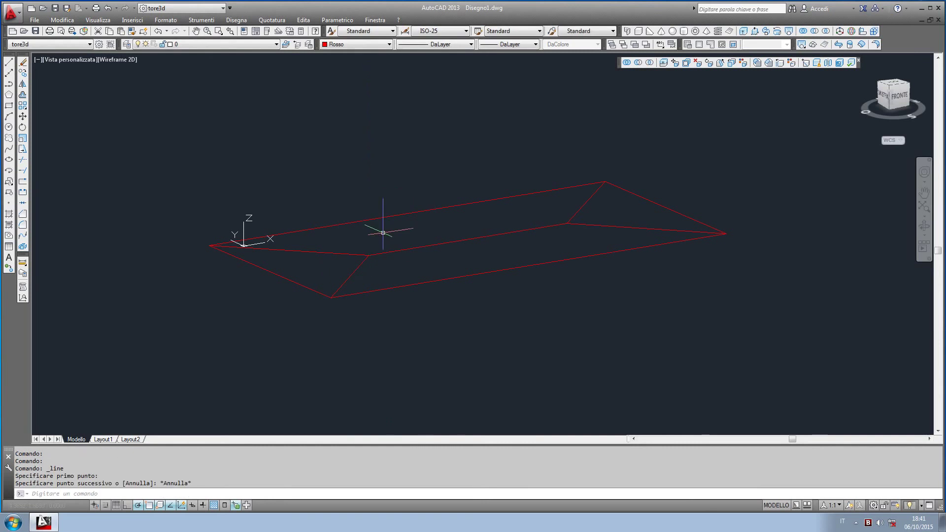
key("Return")
left_click(369, 256)
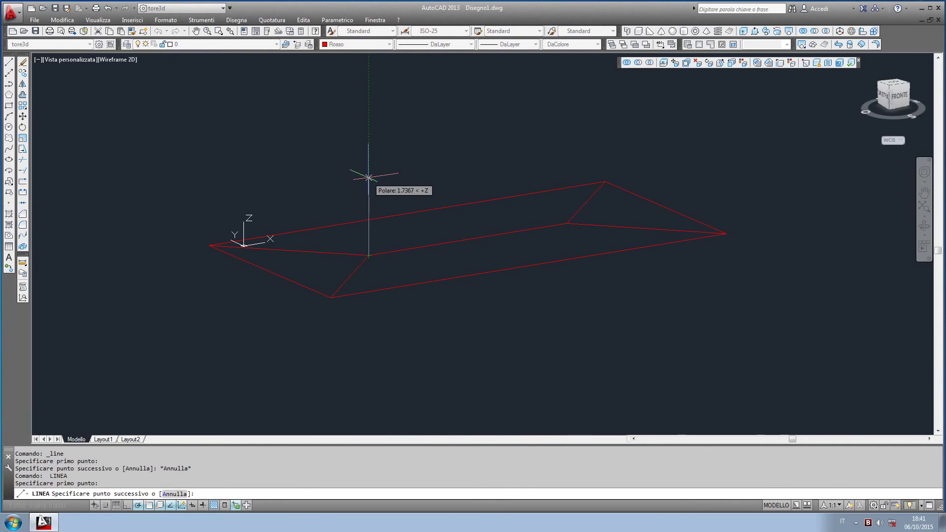
type("1.8")
key("Return")
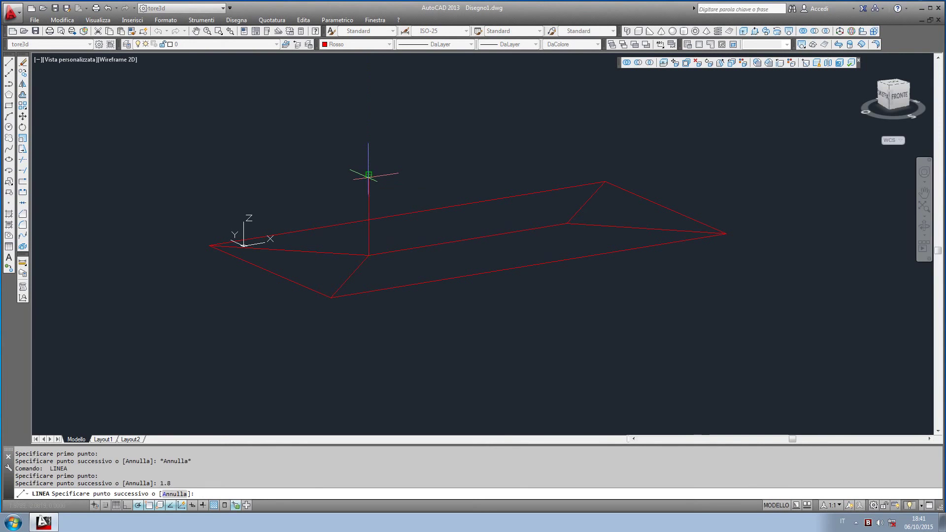
key("Escape")
Make green (Verde) the current drawing colour
left_click(370, 45)
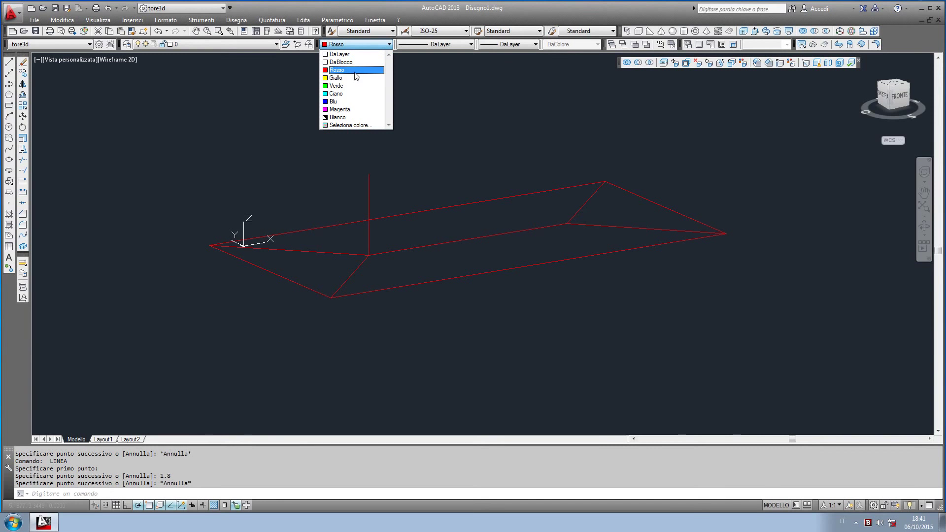
left_click(346, 87)
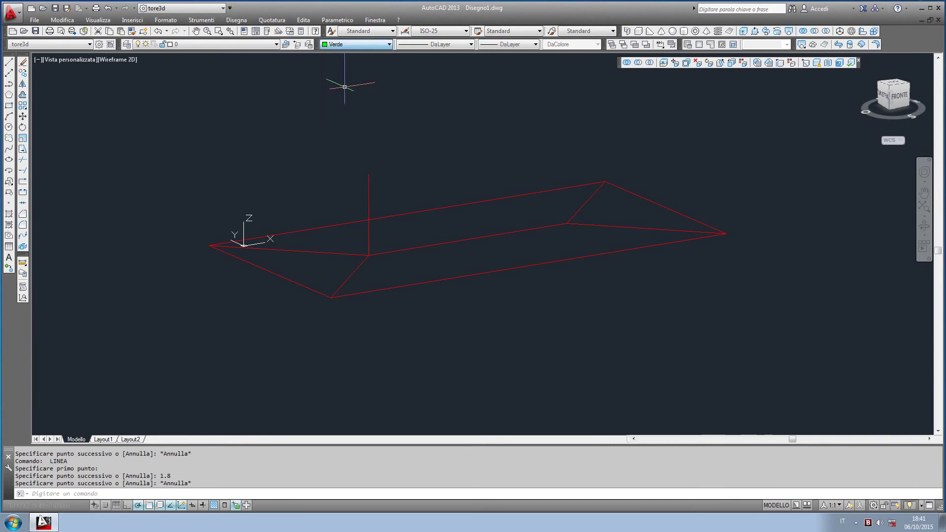
left_click(237, 20)
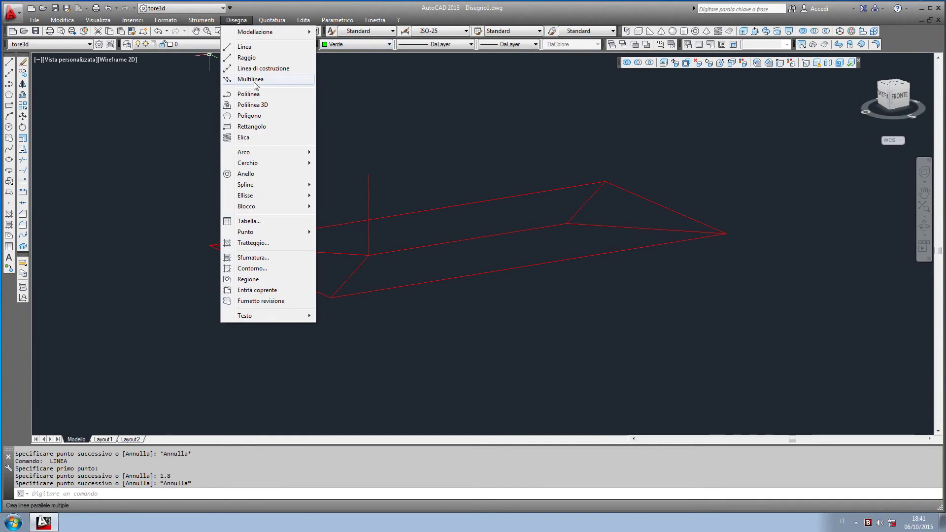
Draw the left hip-end triangle as a closed 3D polyline to the vertical line's top
left_click(266, 104)
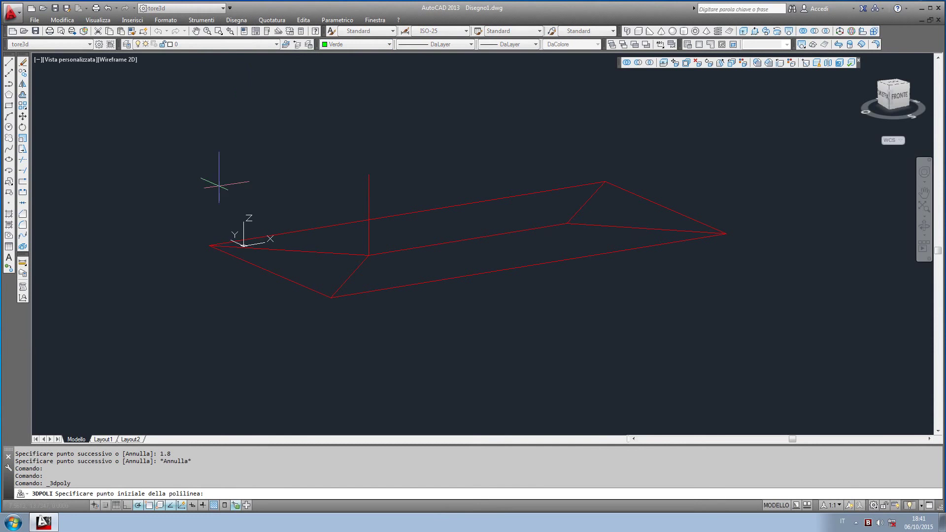
left_click(209, 245)
left_click(369, 174)
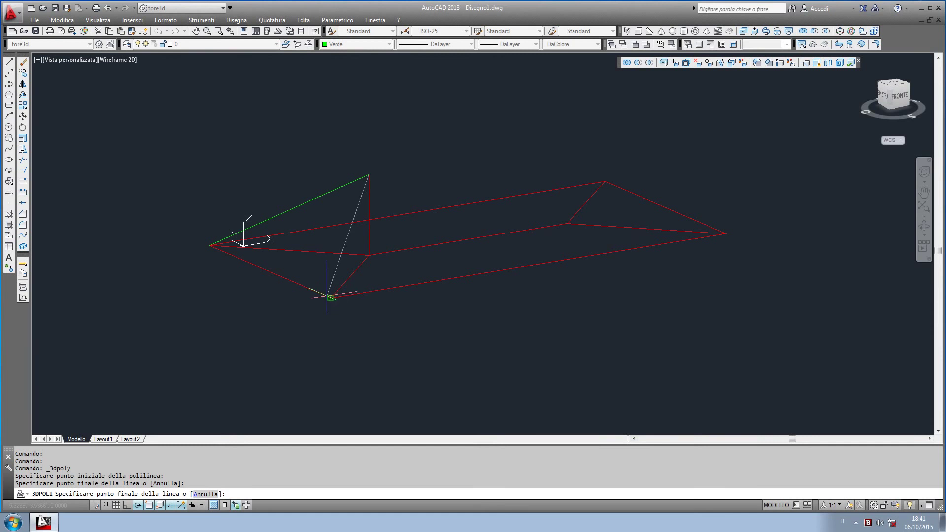
left_click(328, 296)
type("c")
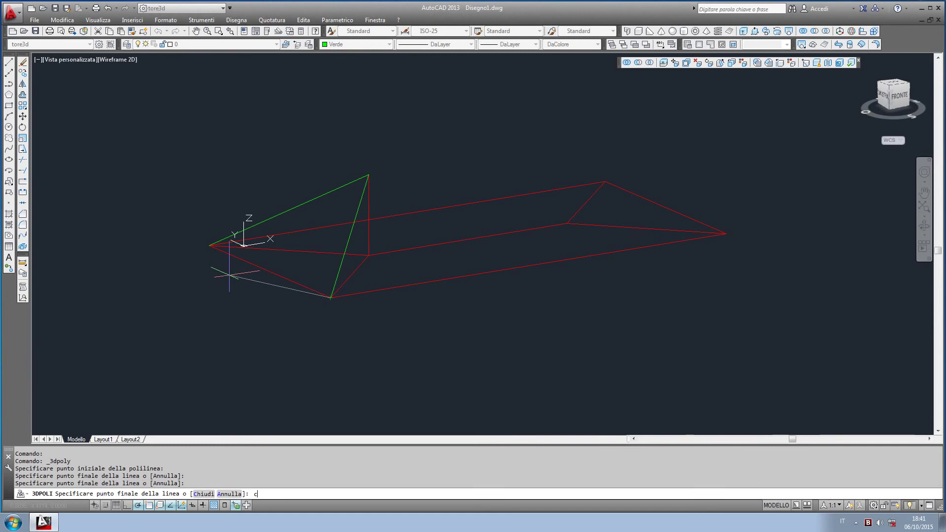
key("Return")
Mirror the green triangle to the roof's opposite end, keeping the original
left_click(291, 209)
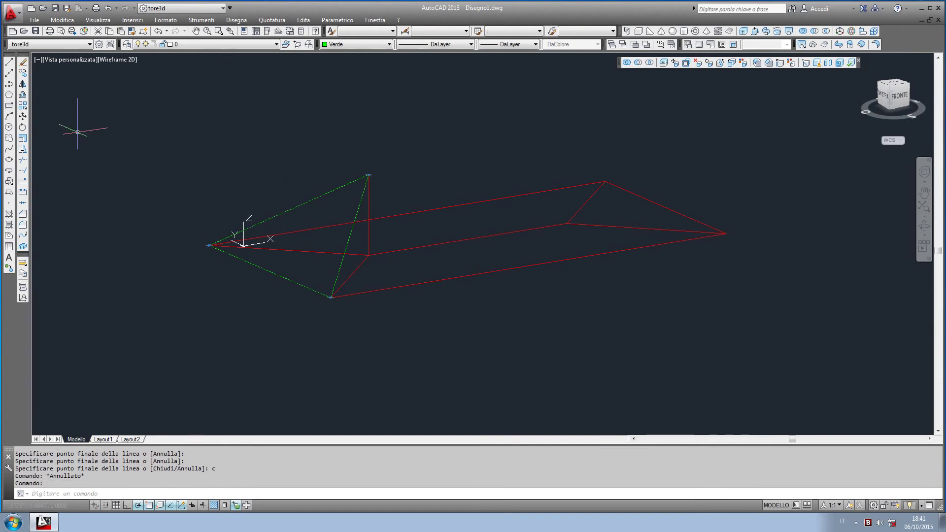
left_click(23, 85)
mouse_move(468, 232)
middle_mouse_down("shift")
mouse_move(435, 281)
mouse_move(446, 160)
middle_mouse_up("shift")
left_click(445, 157)
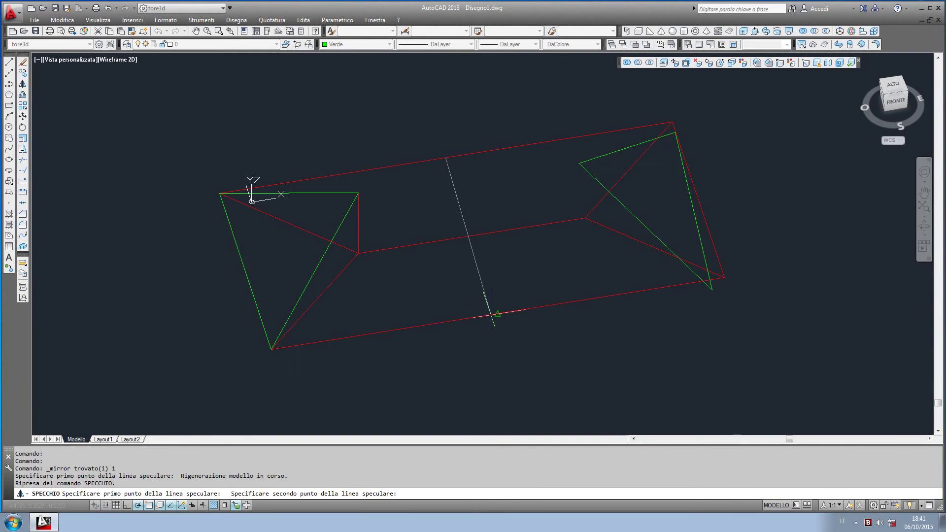
left_click(498, 313)
left_click(193, 494)
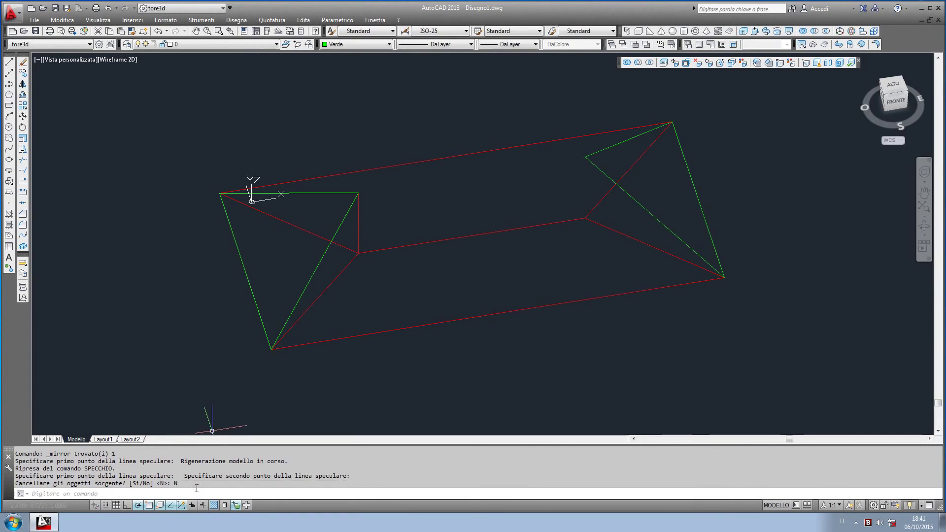
Trace the front slope as a closed 3D polyline through both eave corners and ridge ends
left_click(237, 20)
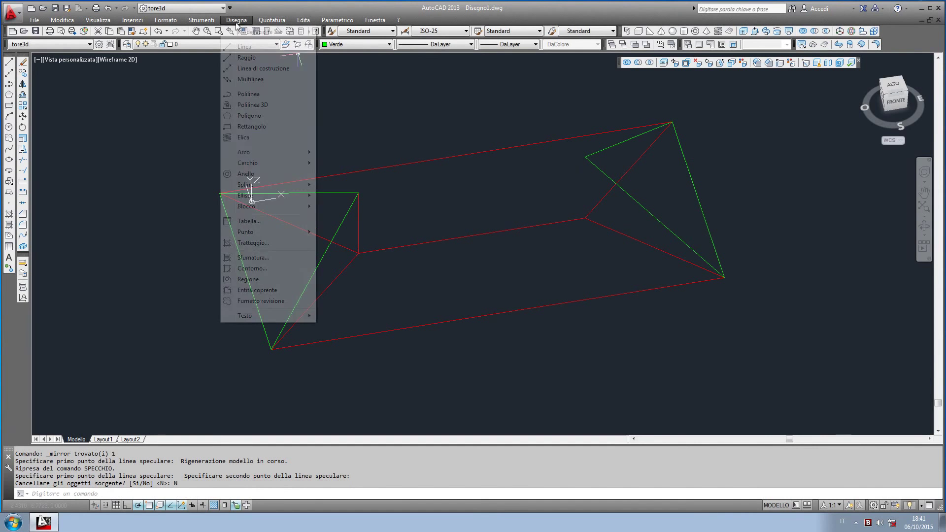
left_click(258, 104)
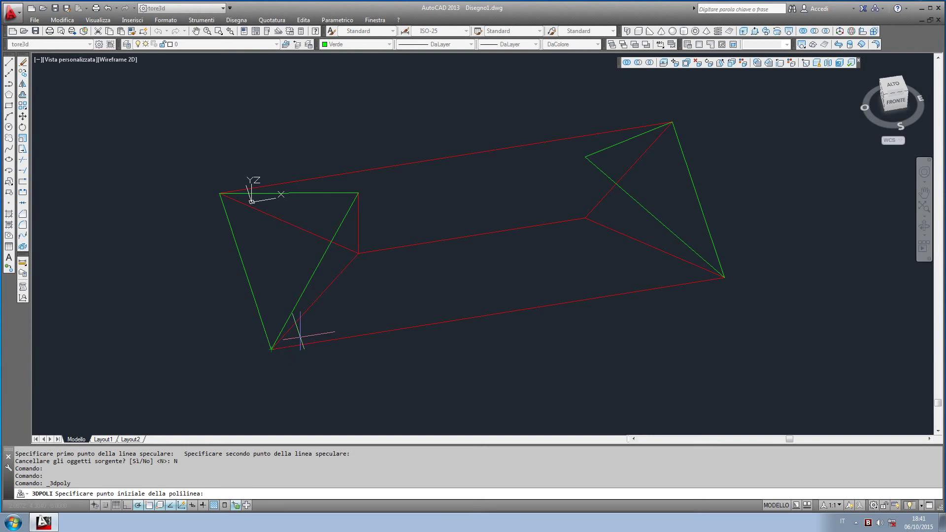
middle_click_drag(298, 331, 311, 296, "shift")
left_click(289, 310)
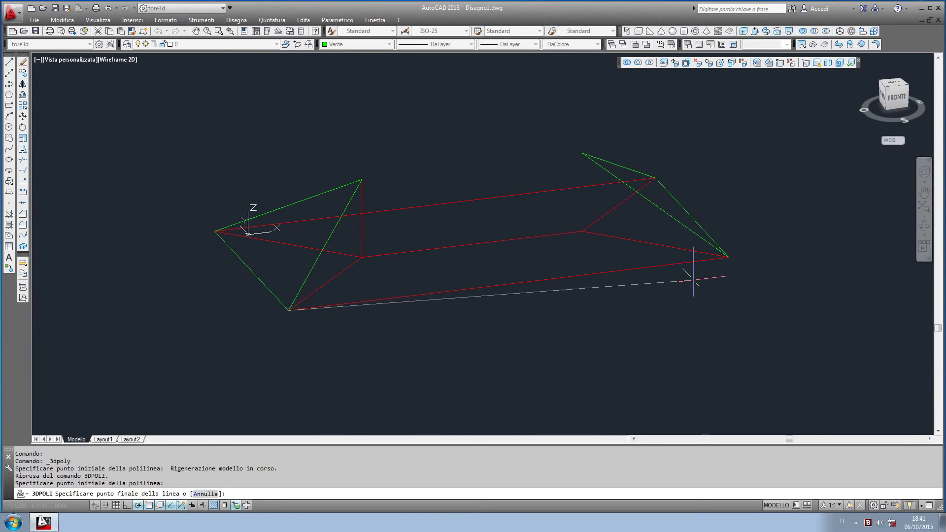
left_click(728, 256)
left_click(582, 153)
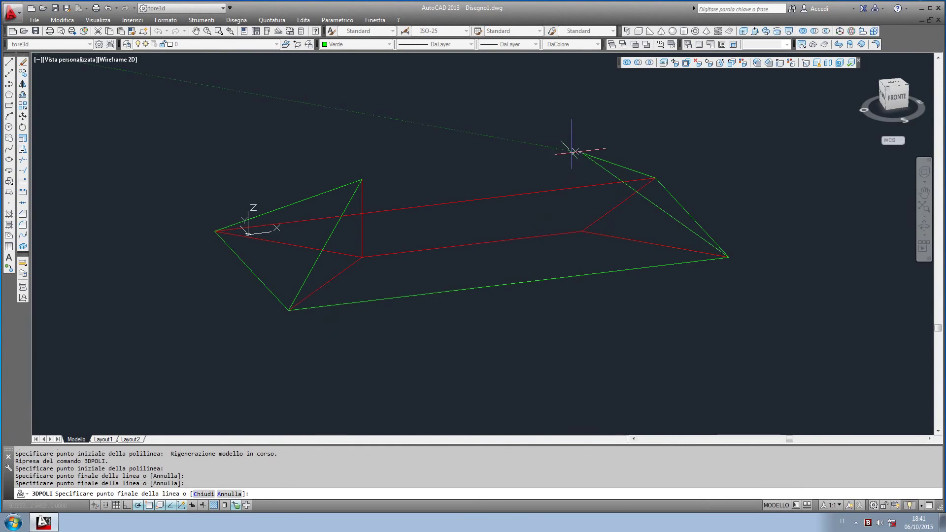
left_click(361, 180)
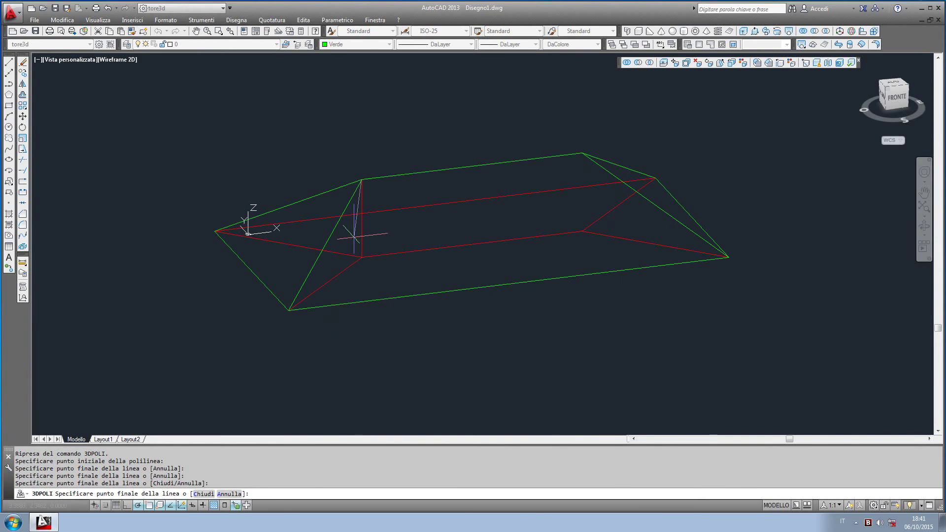
type("c")
key("Return")
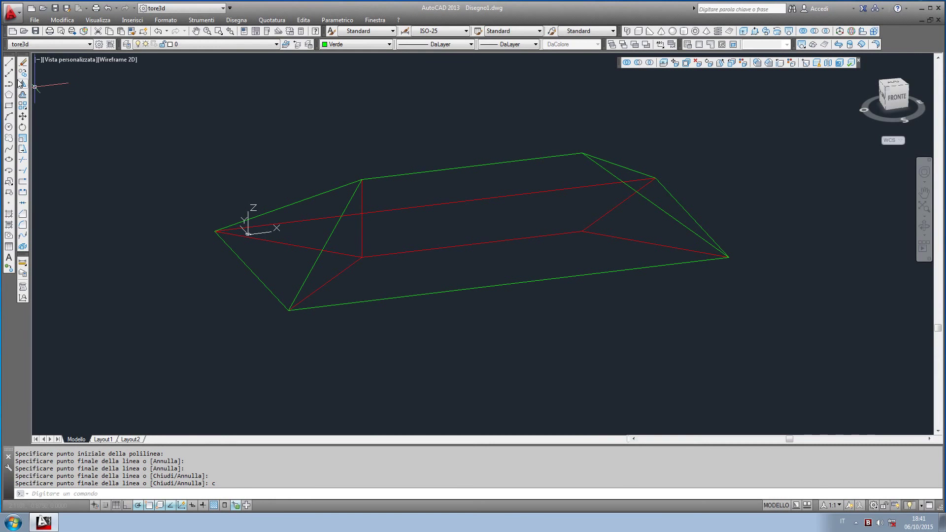
double_click(23, 83)
Mirror the front slope outline across the ridge axis to form the back slope
left_click_drag(434, 162, 412, 179)
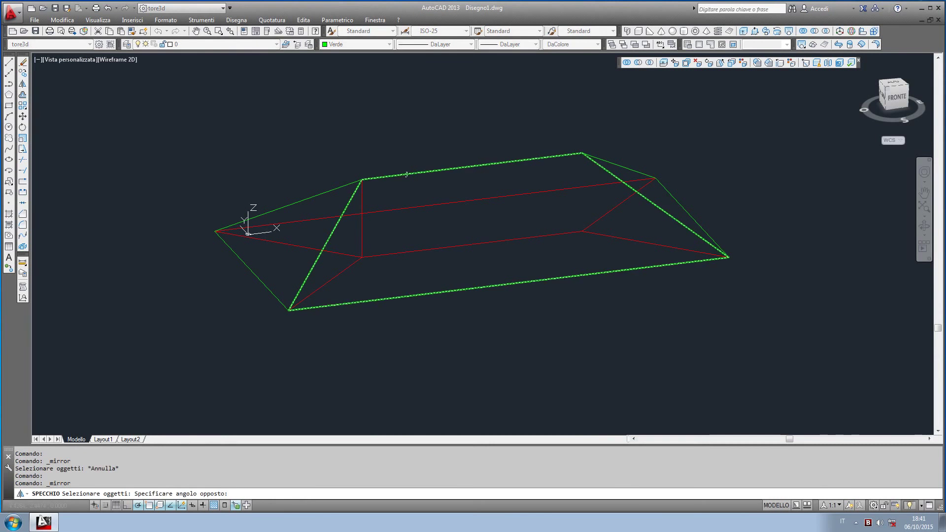
key("Return")
left_click(582, 231)
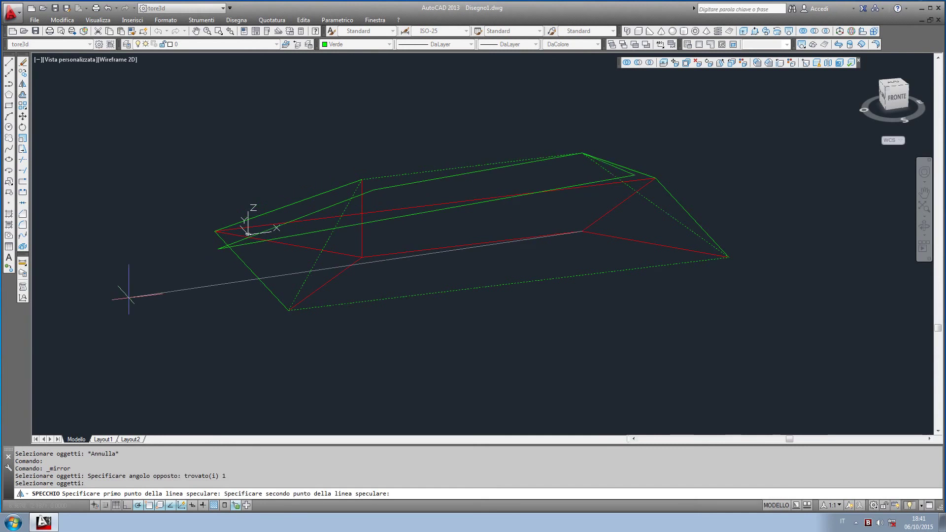
left_click(127, 284)
type("n")
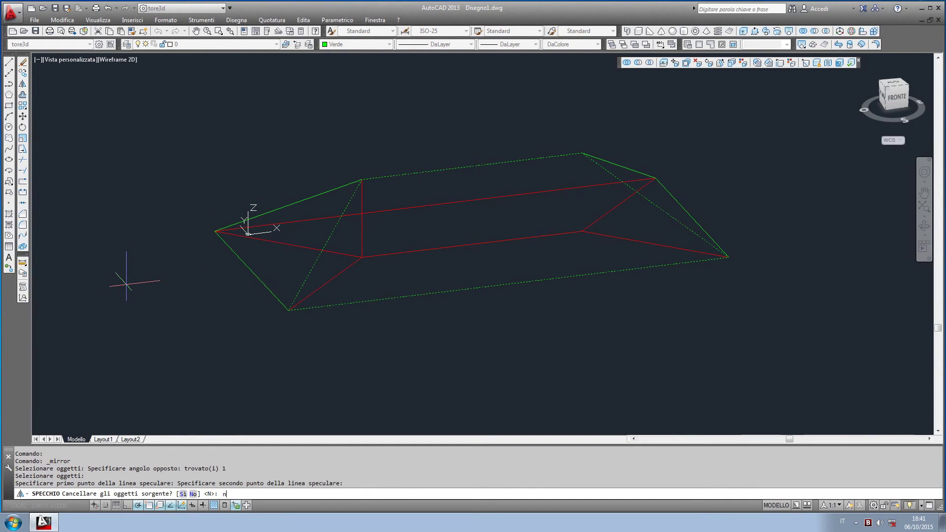
key("Return")
mouse_move(163, 274)
middle_mouse_down("shift")
mouse_move(318, 318)
mouse_move(327, 285)
middle_mouse_up("shift")
Delete all red construction lines, using selection cycling for the hidden red polyline
left_click(575, 222)
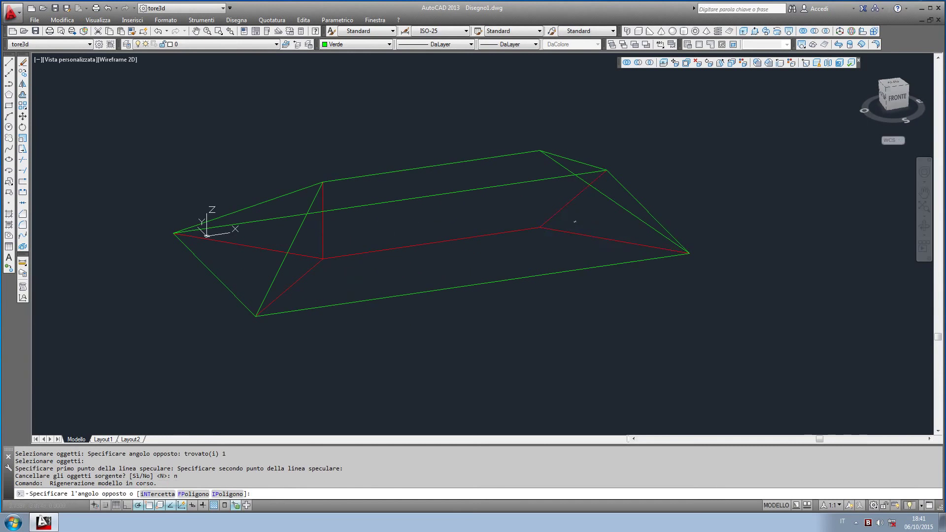
left_click(496, 247)
key("Delete")
left_click(349, 256)
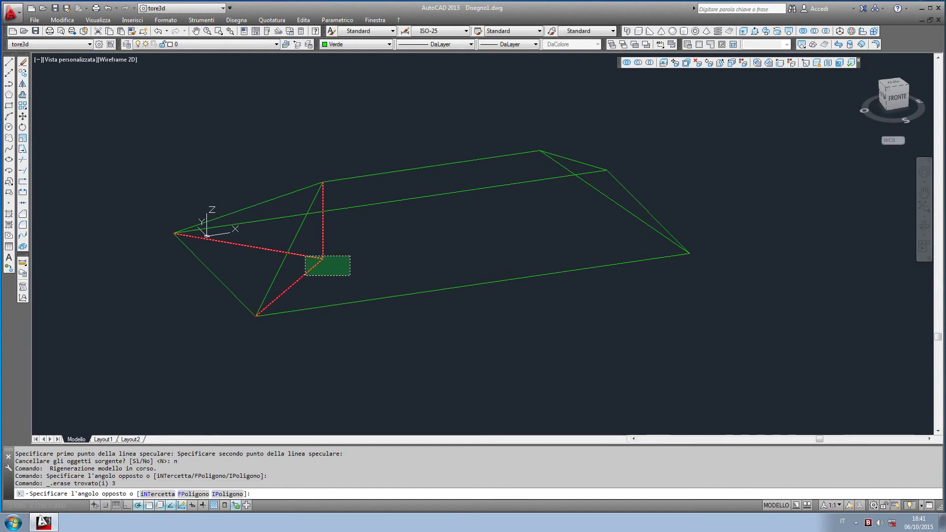
left_click(304, 274)
key("Delete")
left_click(365, 300)
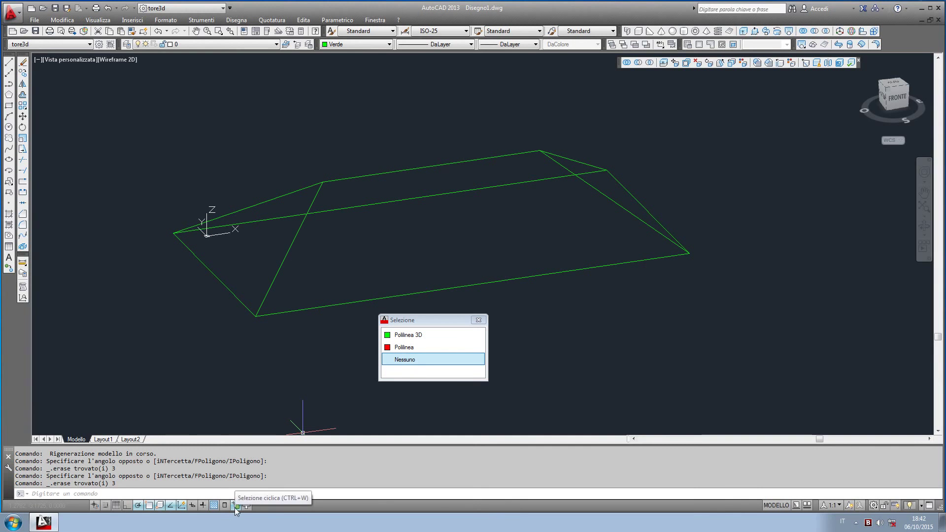
left_click(401, 349)
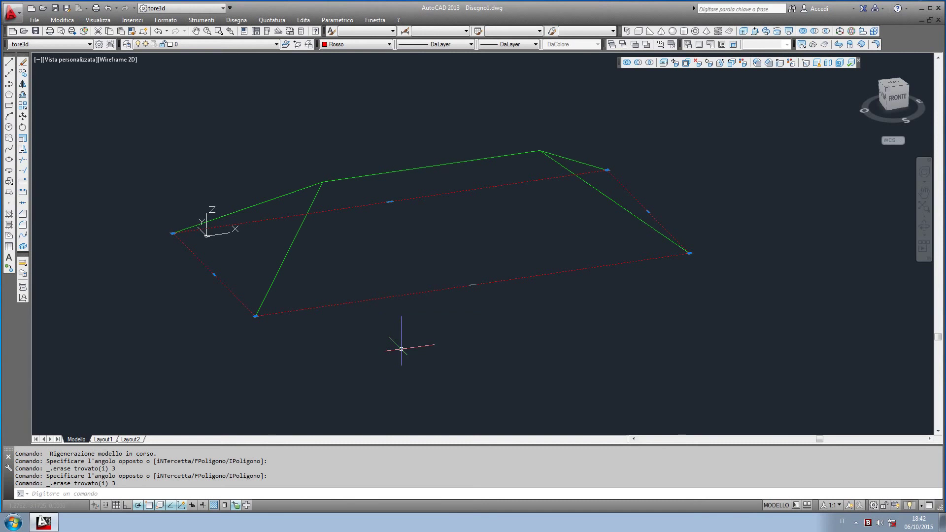
key("Delete")
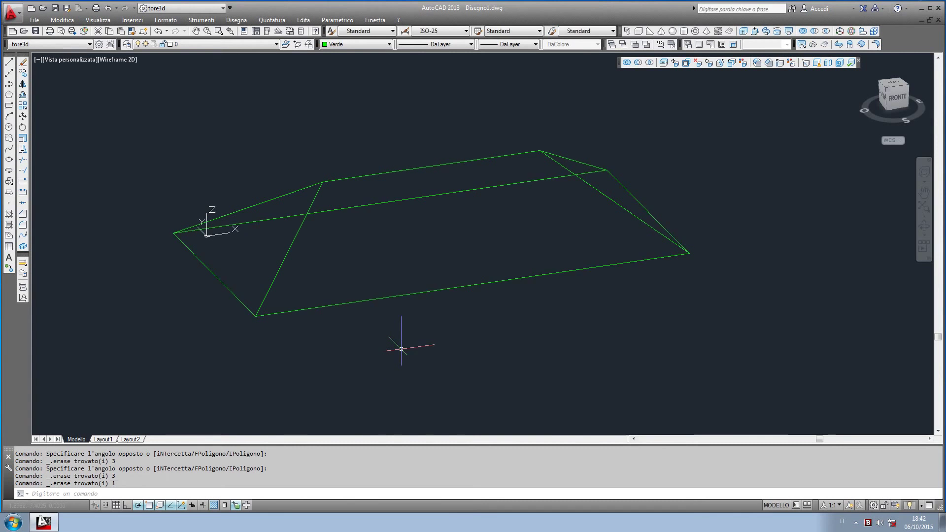
mouse_move(409, 341)
middle_mouse_down("shift")
mouse_move(523, 323)
mouse_move(511, 341)
mouse_move(467, 332)
middle_mouse_up("shift")
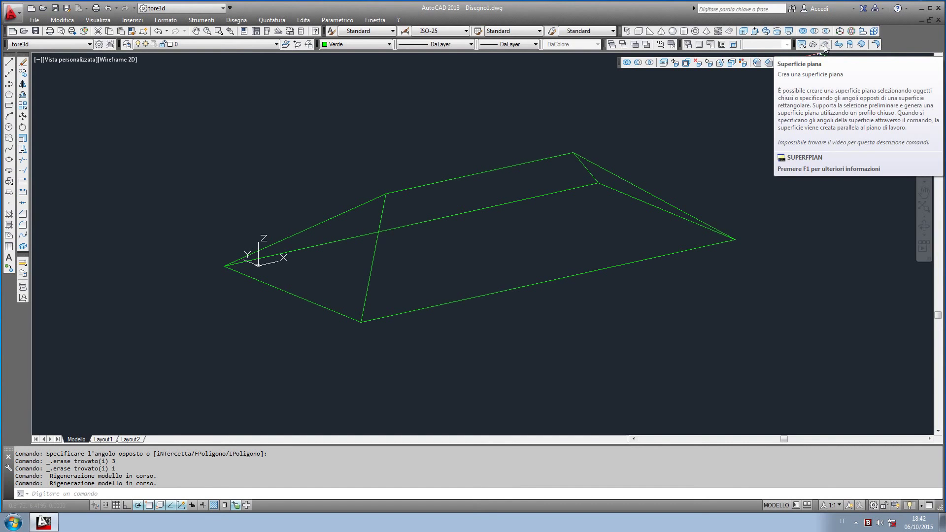
Make the left hip-end triangle a planar surface and switch to the Concettuale visual style
left_click(824, 45)
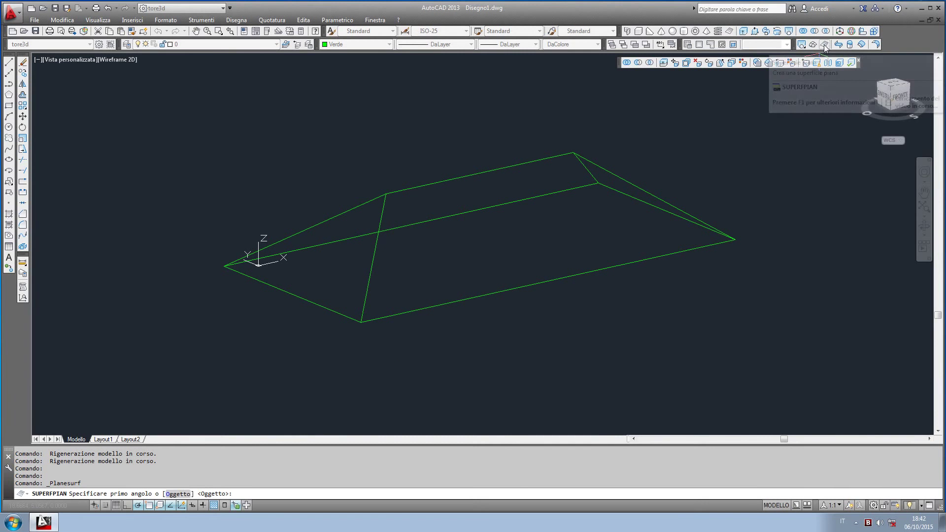
left_click(177, 494)
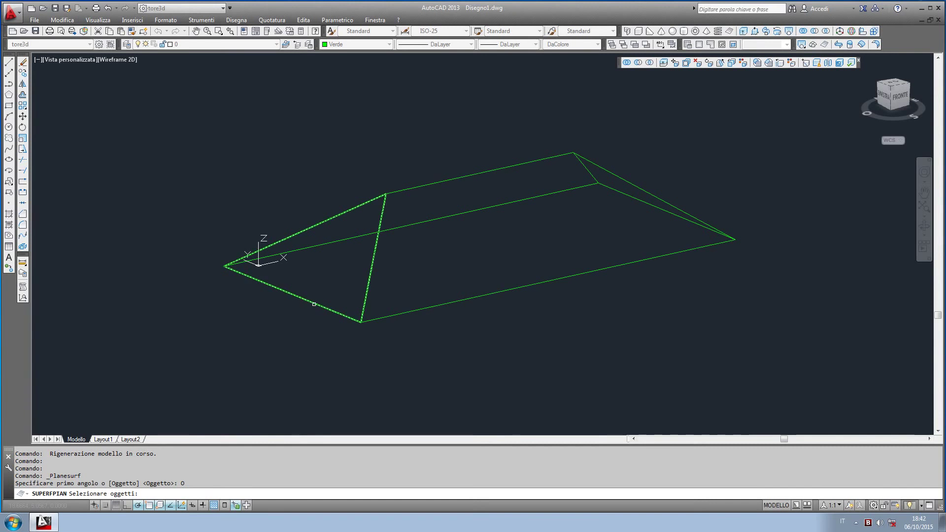
left_click(313, 302)
key("Return")
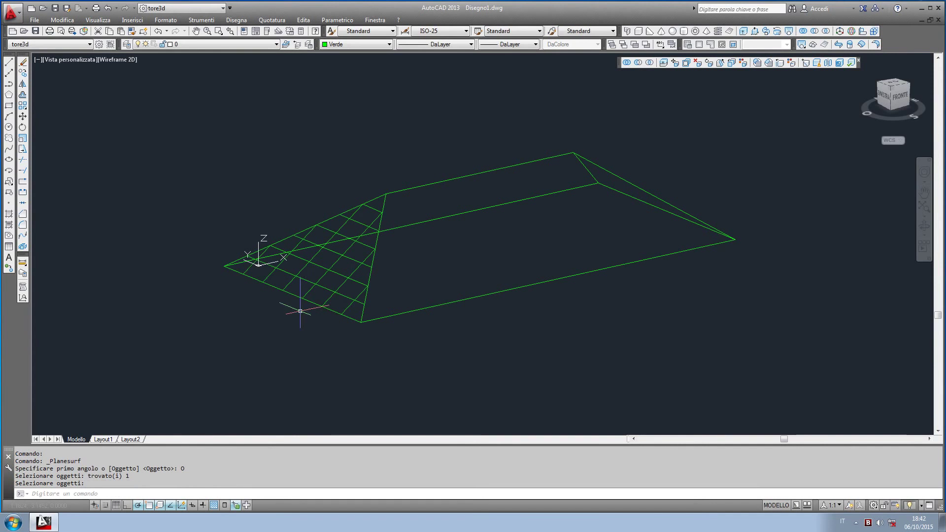
left_click(114, 61)
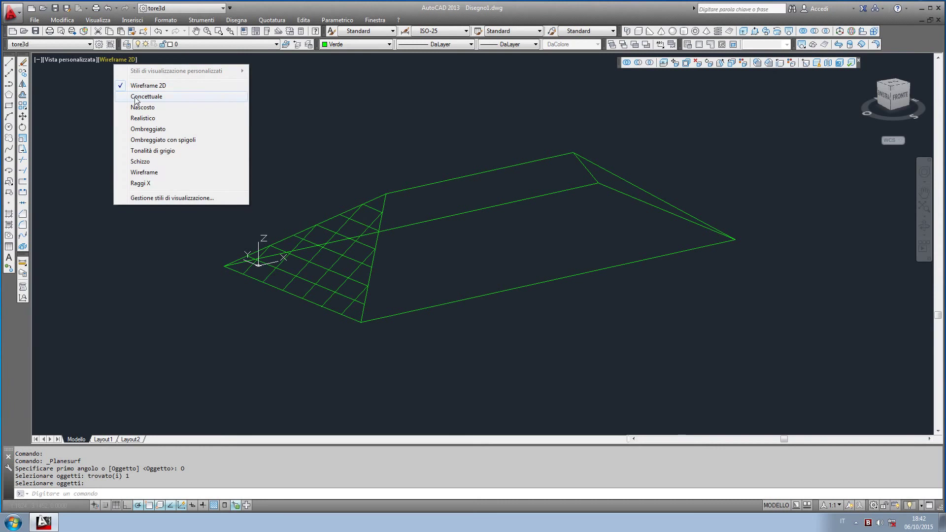
left_click(136, 97)
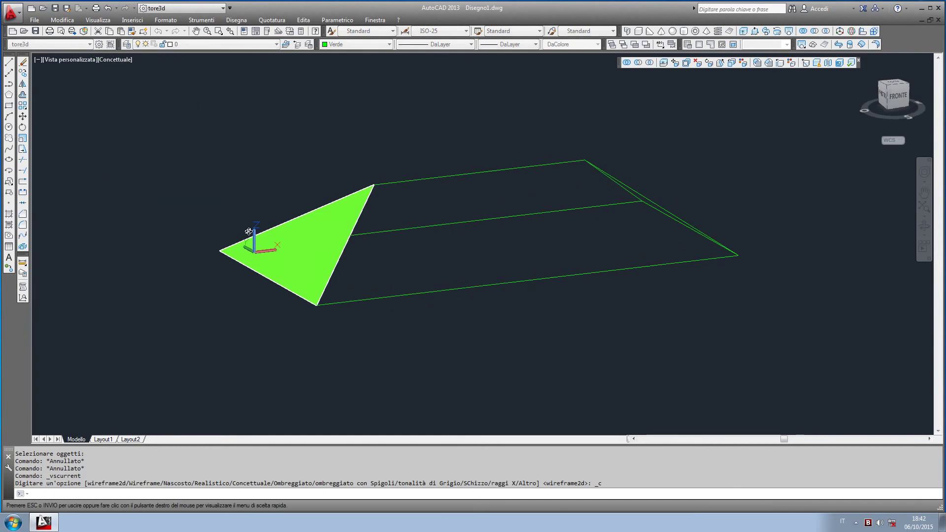
Turn both long slope outlines into planar surfaces with PLANESURF's Object option
left_click(824, 46)
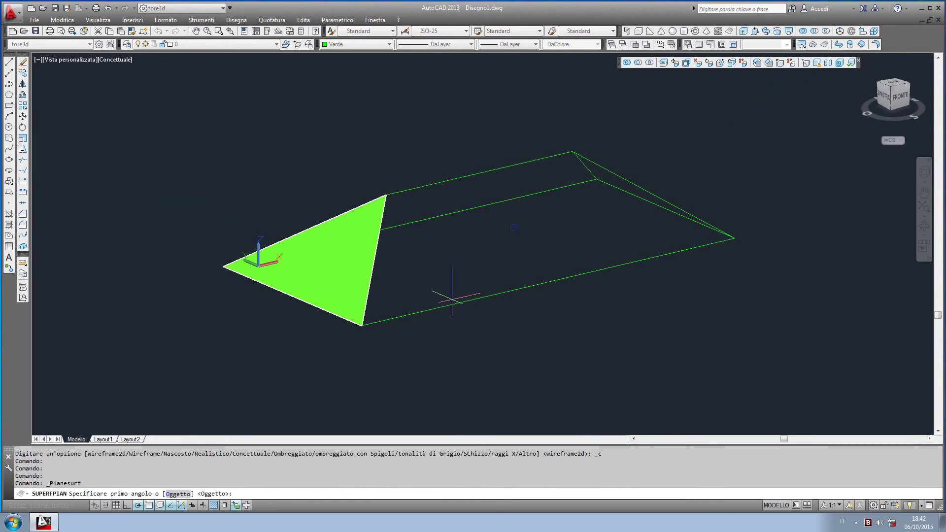
left_click(185, 501)
left_click(447, 302)
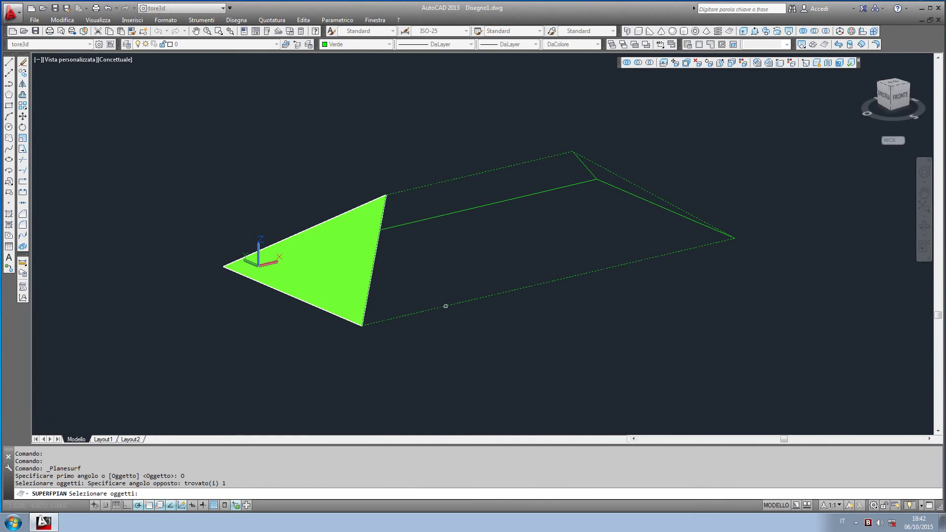
key("Return")
mouse_move(175, 291)
middle_mouse_down("shift")
mouse_move(327, 312)
mouse_move(458, 316)
mouse_move(479, 307)
middle_mouse_up("shift")
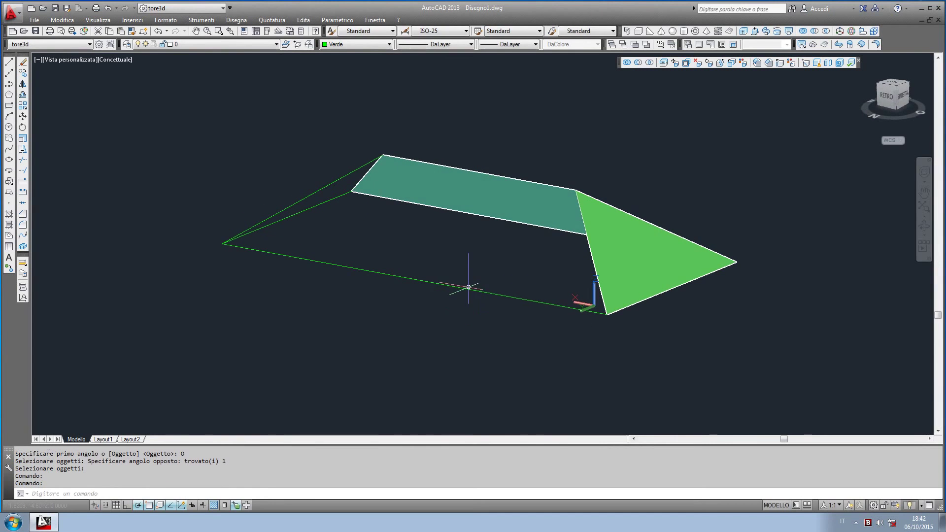
key("Return")
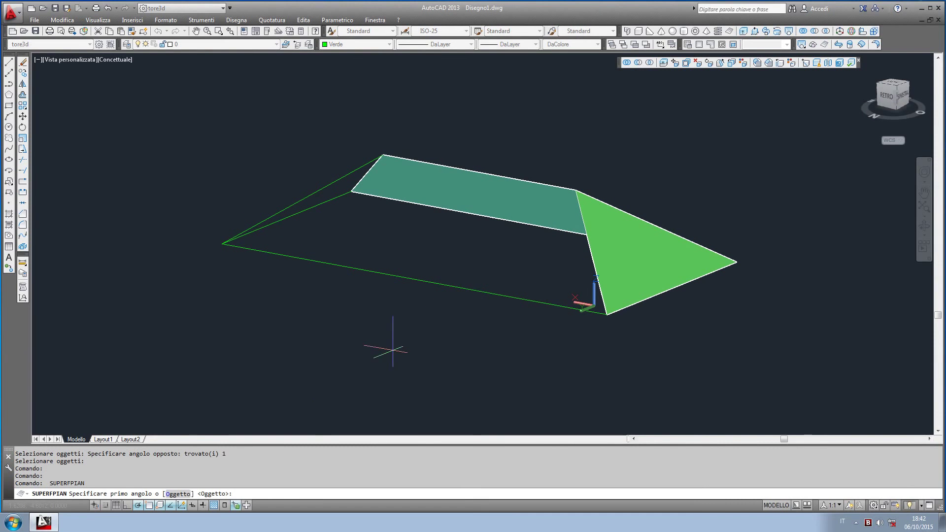
key("Return")
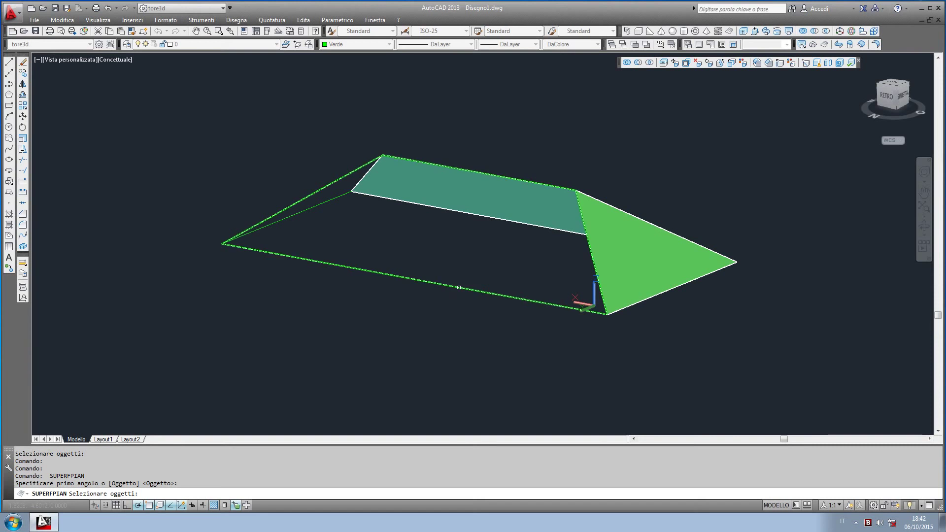
left_click(459, 287)
key("Return")
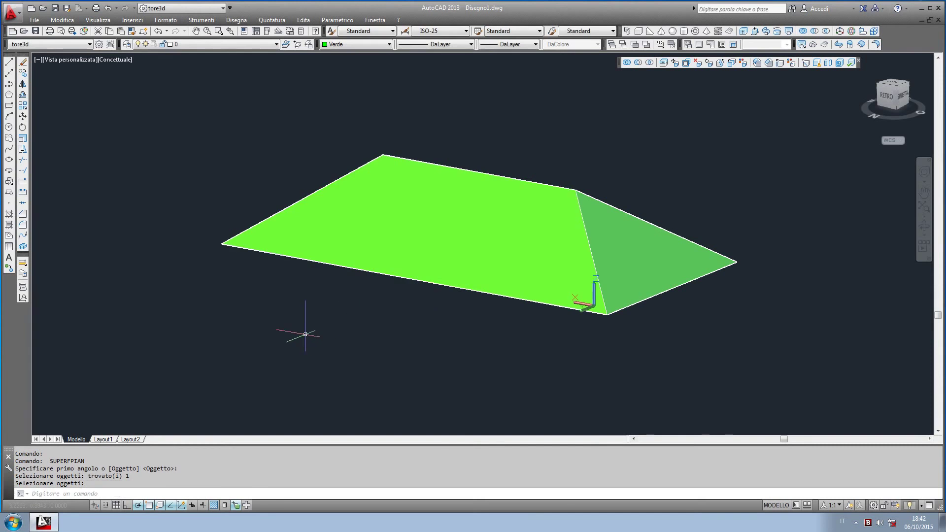
Turn the last hip-end triangle outline into a planar surface
middle_click_drag(306, 327, 400, 346, "shift")
key("Return")
key("Return")
left_click(396, 343)
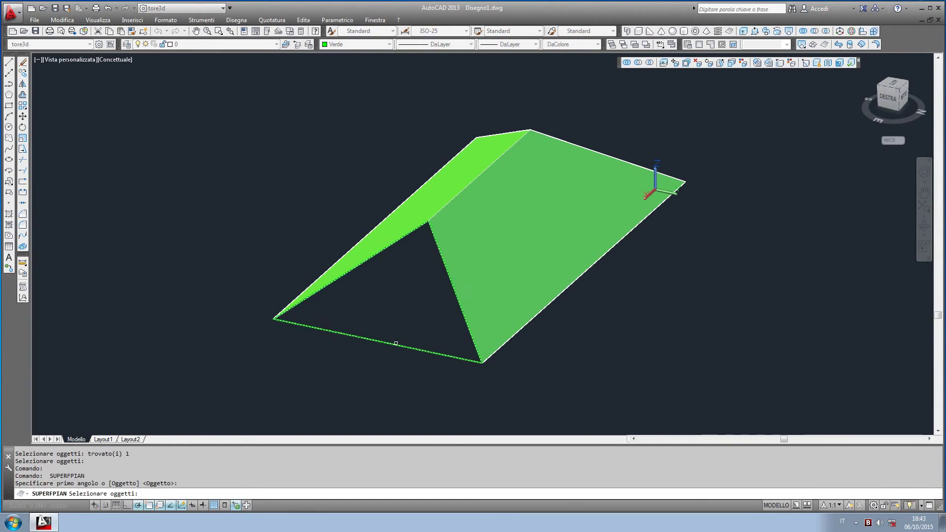
key("Return")
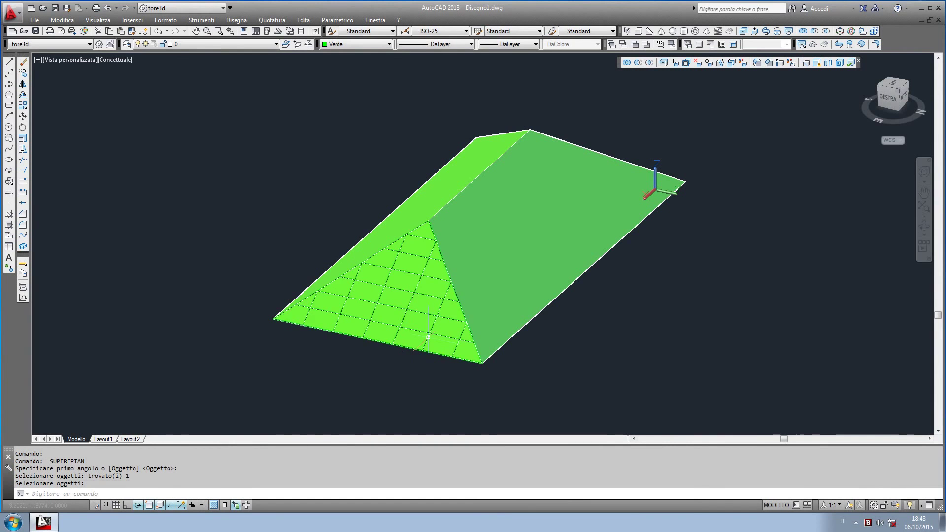
mouse_move(440, 343)
middle_mouse_down()
mouse_move(487, 310)
mouse_move(472, 273)
mouse_move(480, 269)
middle_mouse_up()
key("Return")
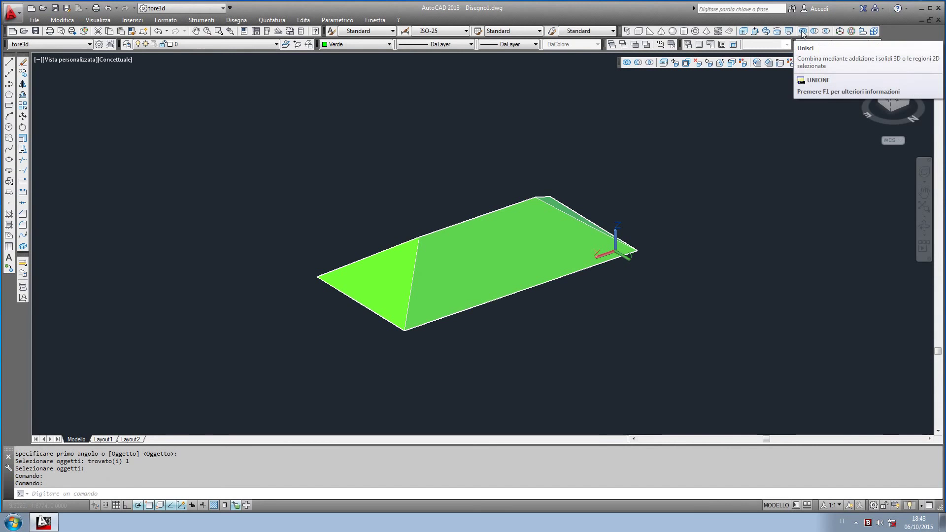
left_click(802, 33)
left_click(492, 270)
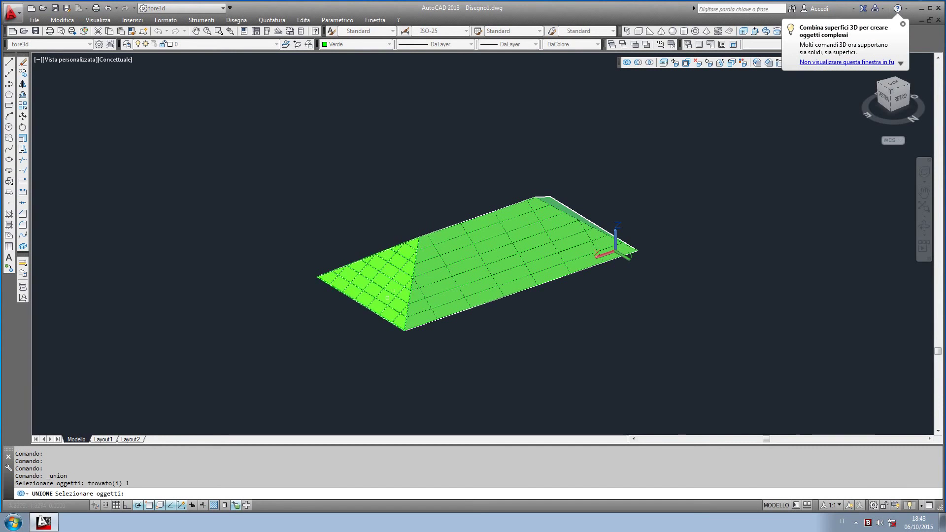
left_click(378, 277)
middle_click_drag(408, 296, 450, 158, "shift")
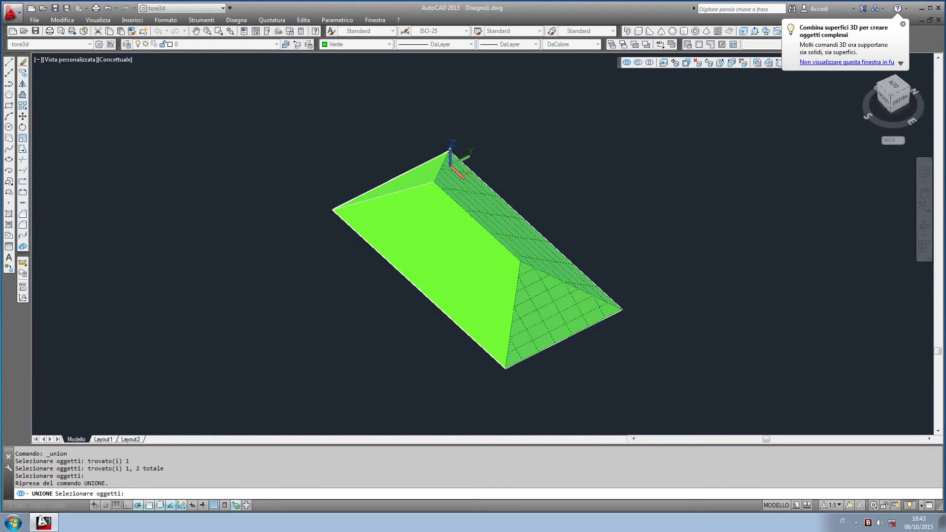
left_click(428, 222)
middle_click_drag(492, 281, 400, 278, "shift")
left_click(400, 278)
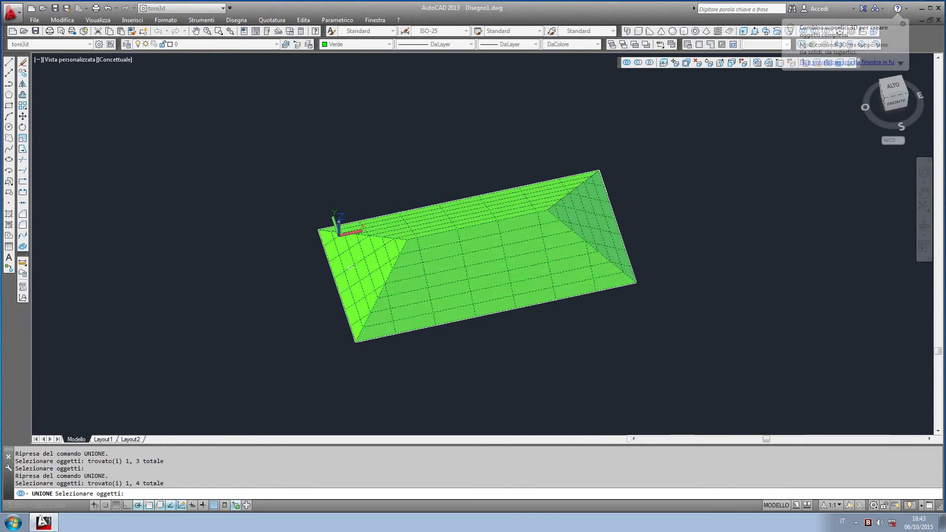
key("Return")
key("Return")
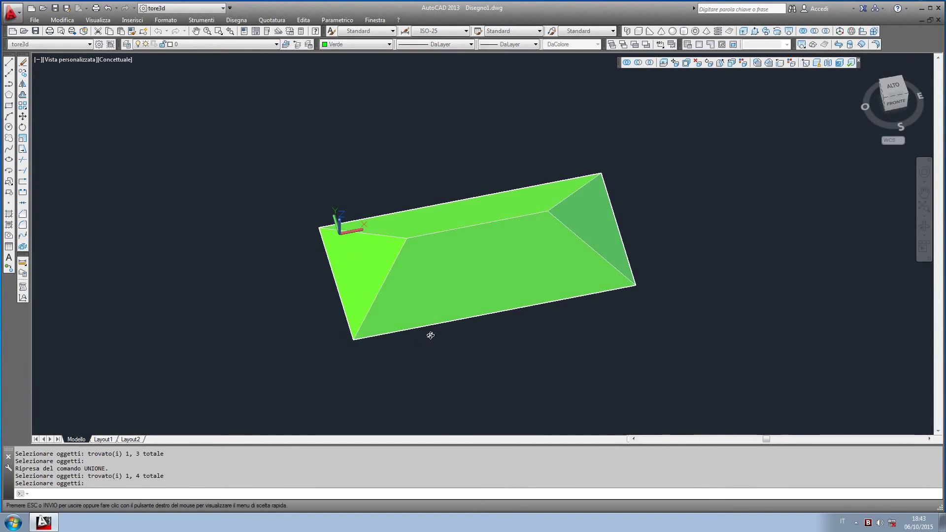
mouse_move(431, 331)
middle_mouse_down("shift")
mouse_move(232, 275)
mouse_move(185, 296)
middle_mouse_up("shift")
scroll(401, 268, "up", 3)
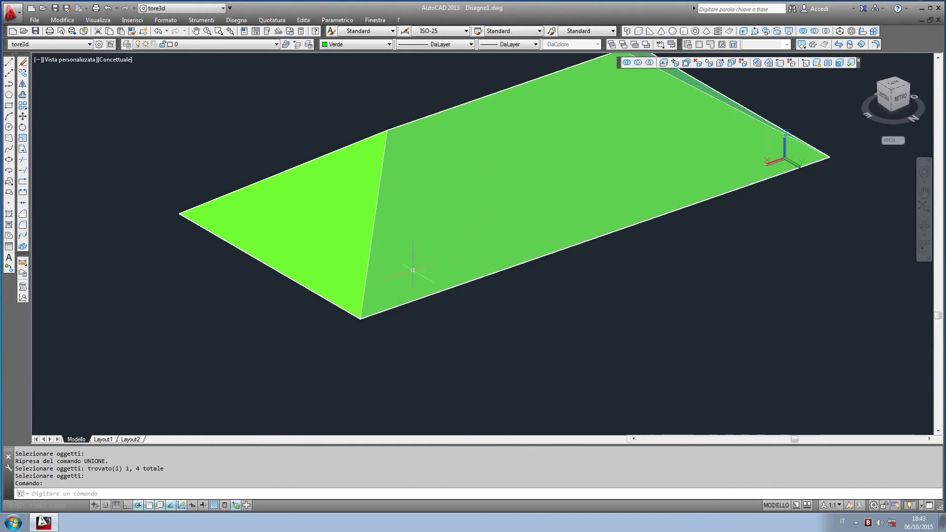
scroll(401, 268, "down", 2)
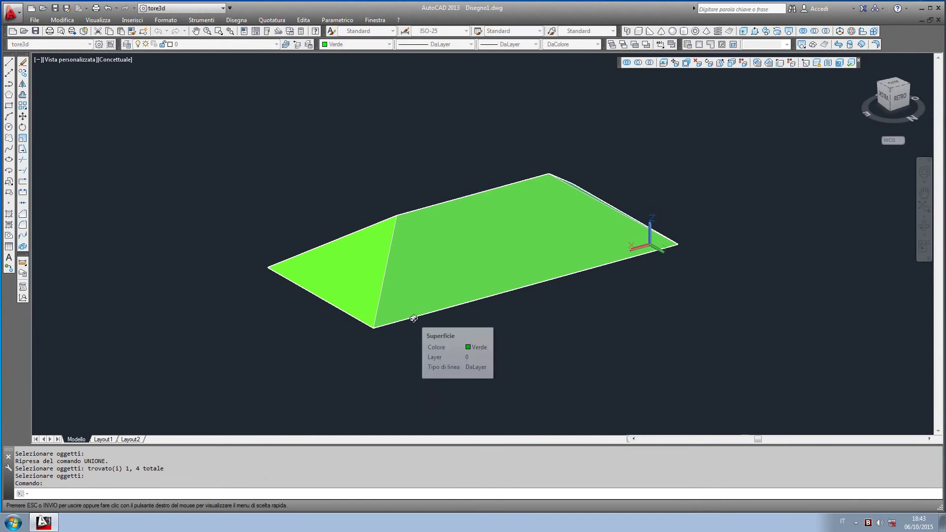
middle_click_drag(443, 317, 440, 303, "shift")
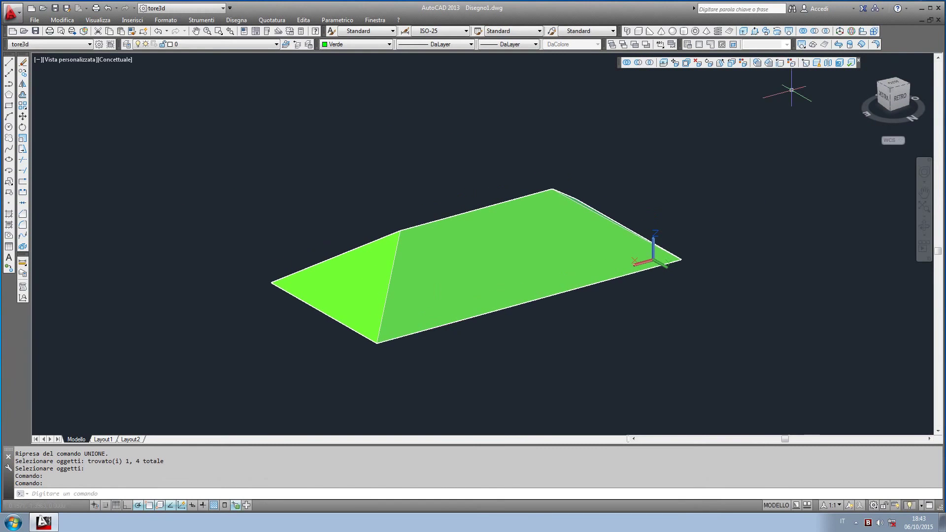
Offset the roof surface 0.3 units as a solid, with the offset direction flipped
left_click(861, 47)
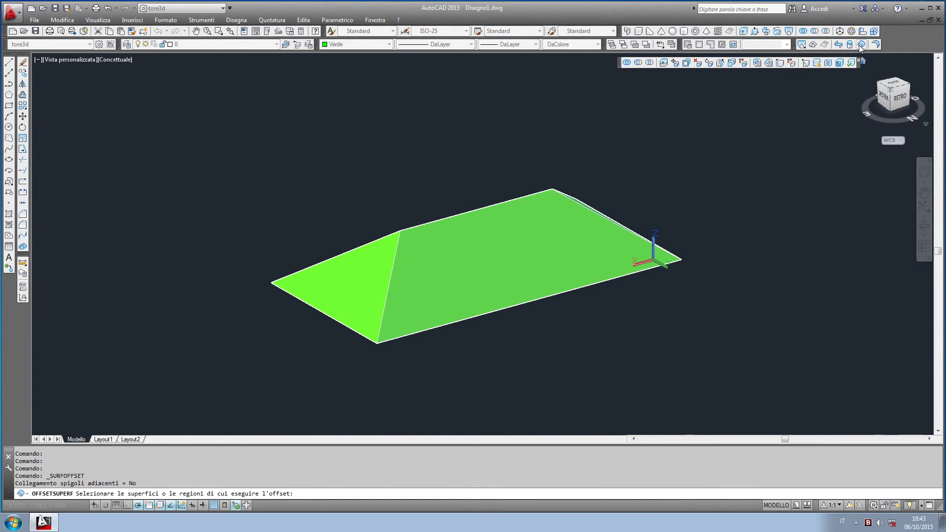
left_click(501, 261)
key("Return")
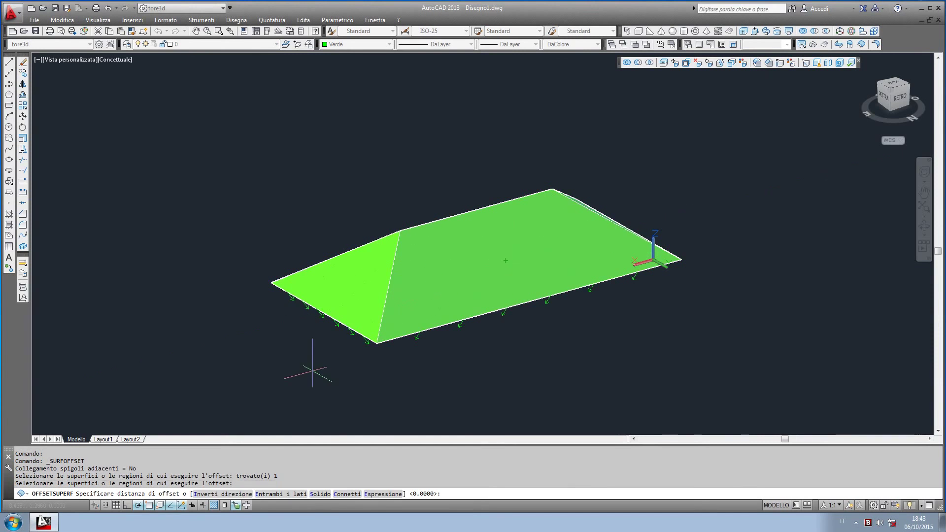
middle_click_drag(258, 408, 309, 349)
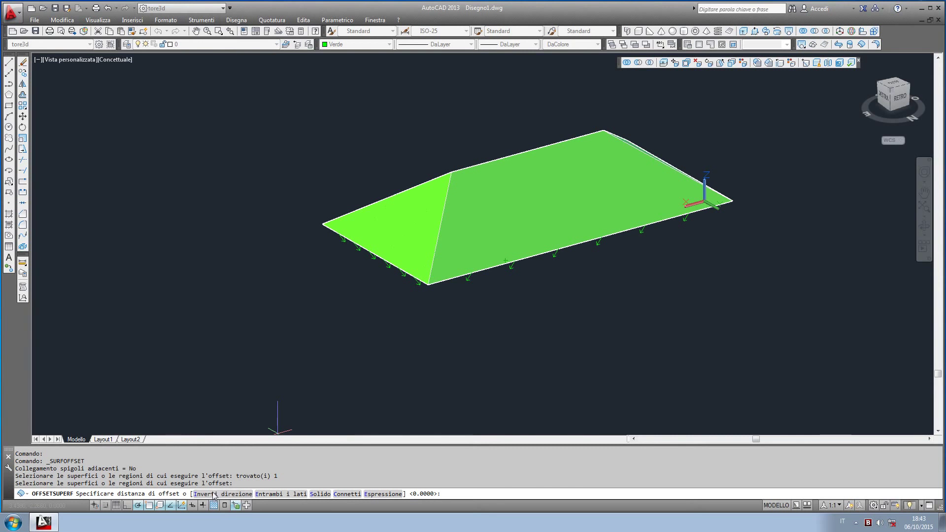
left_click(214, 494)
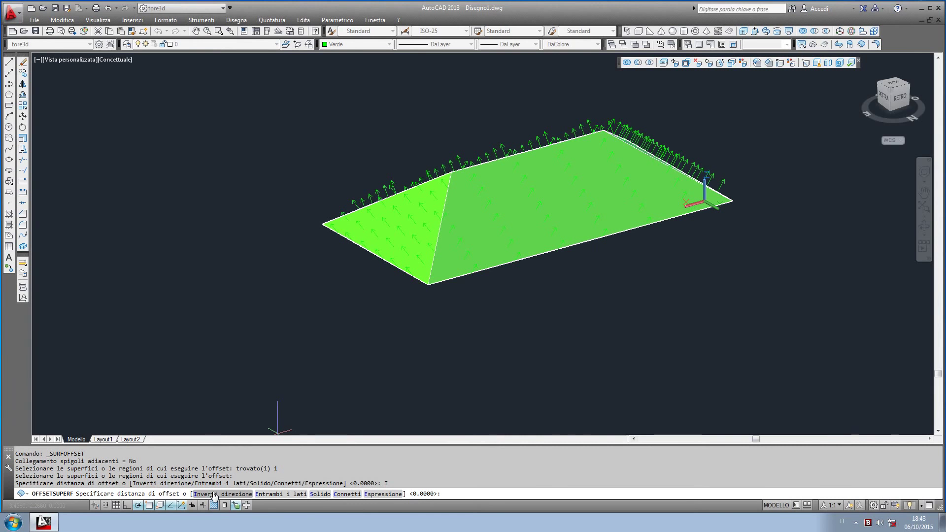
left_click(320, 494)
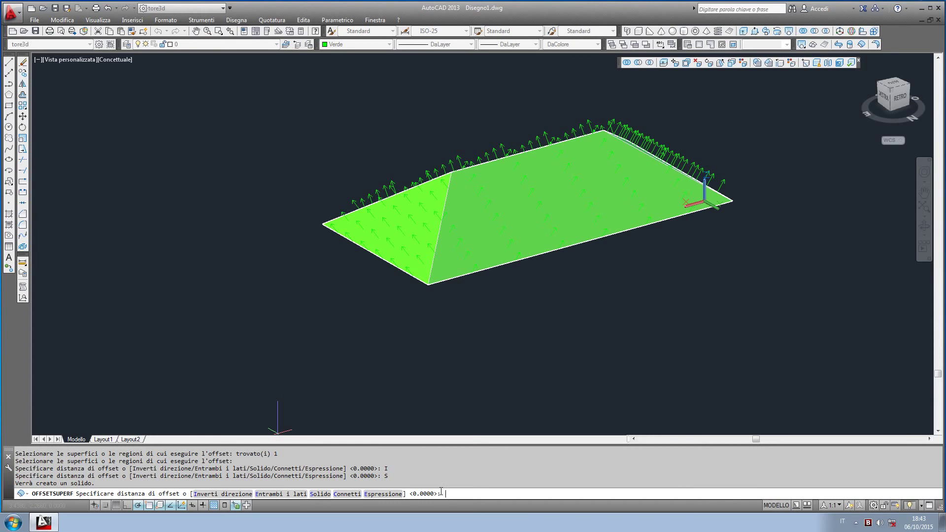
type(".3")
key("Return")
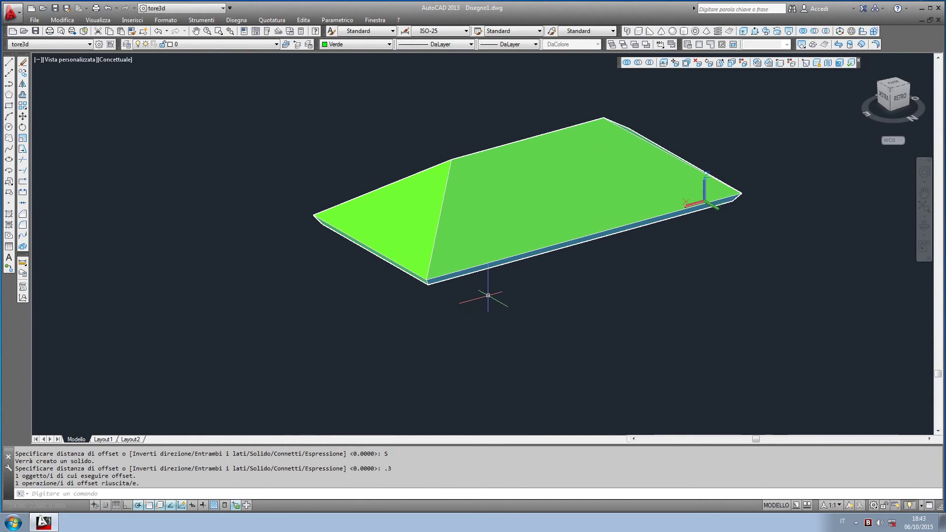
scroll(394, 303, "up", 2)
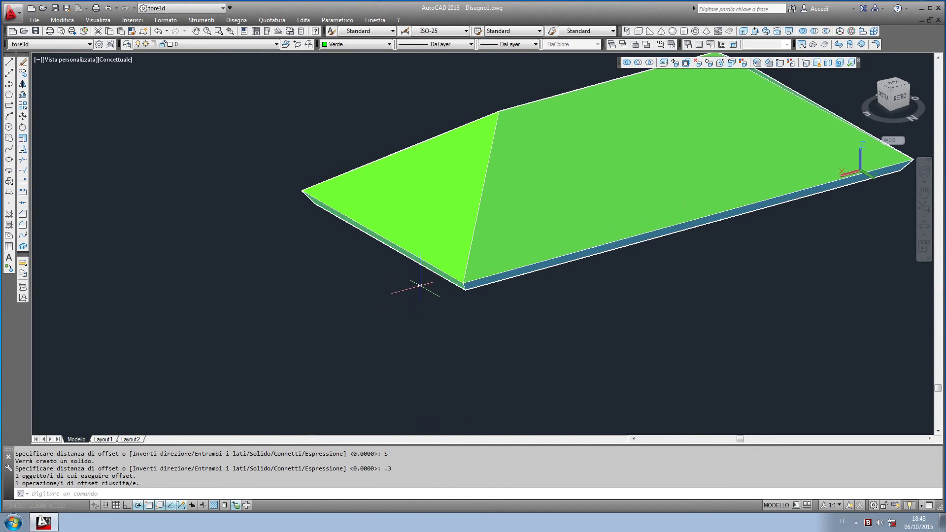
scroll(417, 280, "up", 2)
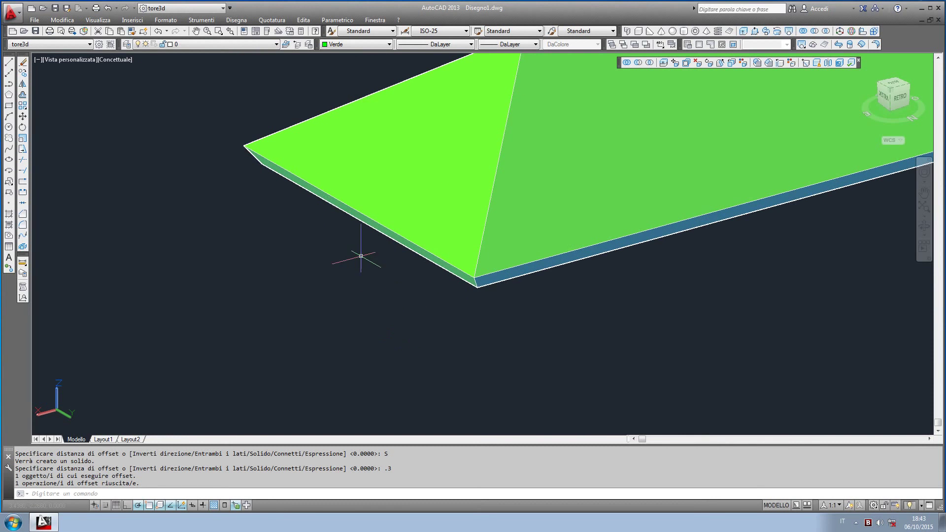
Make red the current colour and start a 3D polyline at the slab's eave corner
left_click(366, 44)
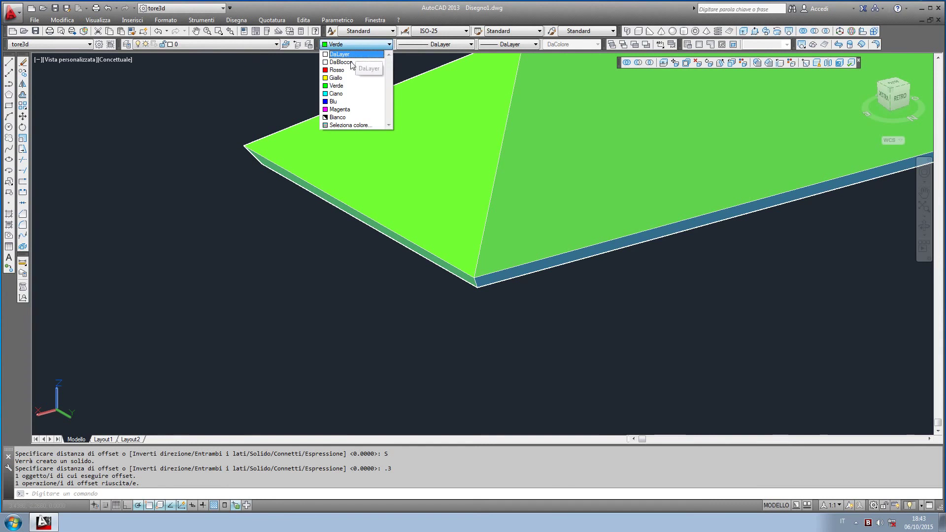
left_click(337, 70)
left_click(237, 19)
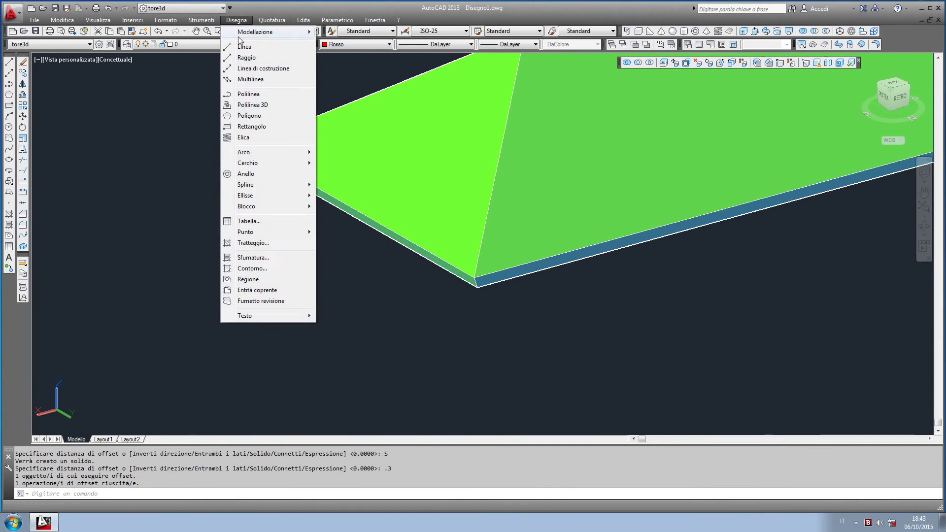
left_click(246, 107)
scroll(271, 184, "down", 5)
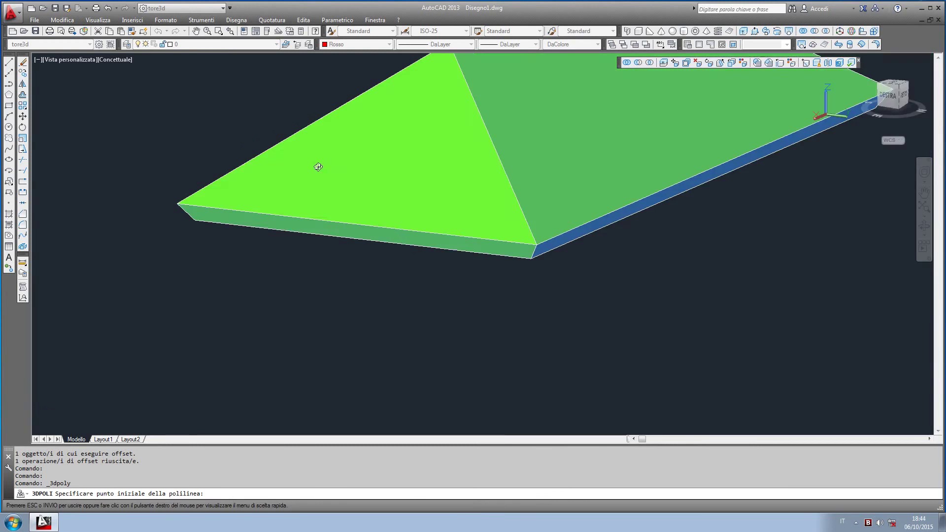
middle_click_drag(317, 165, 355, 179, "shift")
scroll(355, 180, "up", 6)
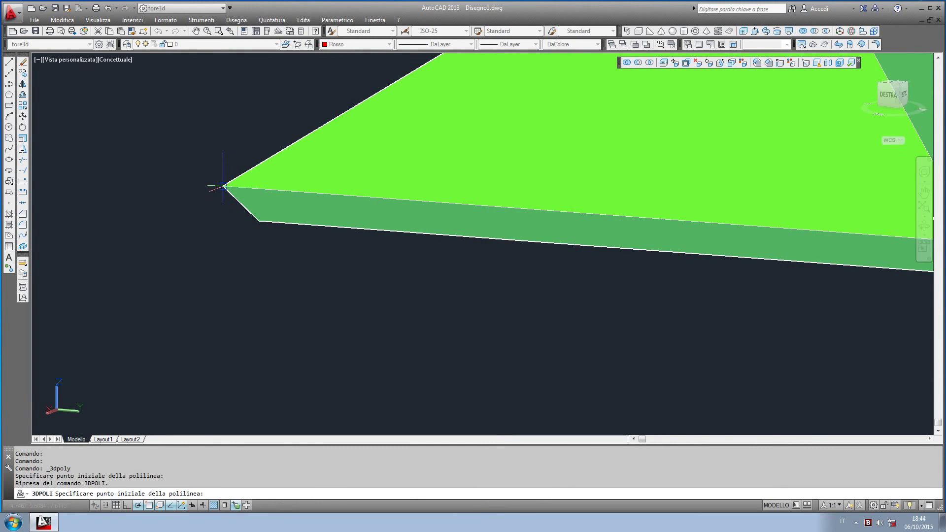
left_click(223, 186)
scroll(295, 202, "down", 4)
scroll(500, 217, "up", 3)
scroll(496, 175, "up", 2)
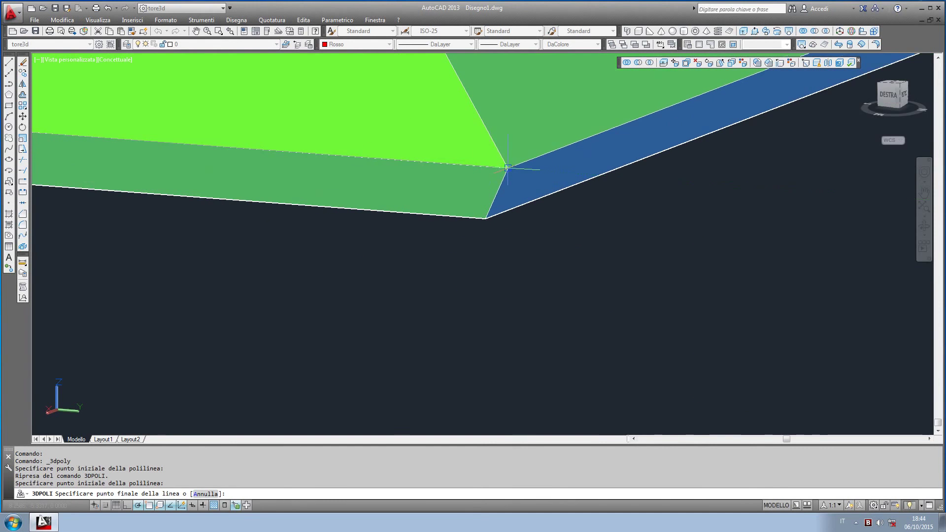
Trace the remaining slab corners and close the red 3D polyline
left_click(507, 167)
left_click(485, 218)
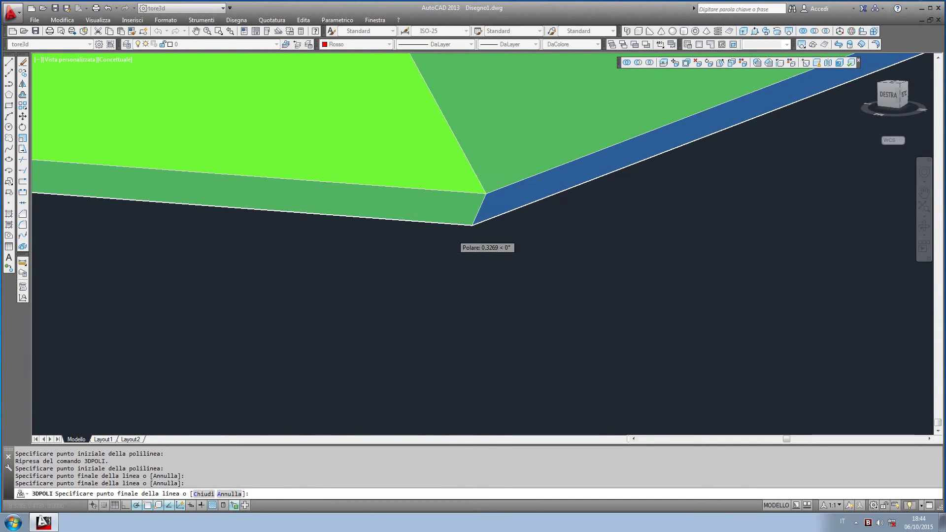
scroll(475, 249, "down", 3)
scroll(271, 275, "up", 2)
scroll(227, 221, "up", 2)
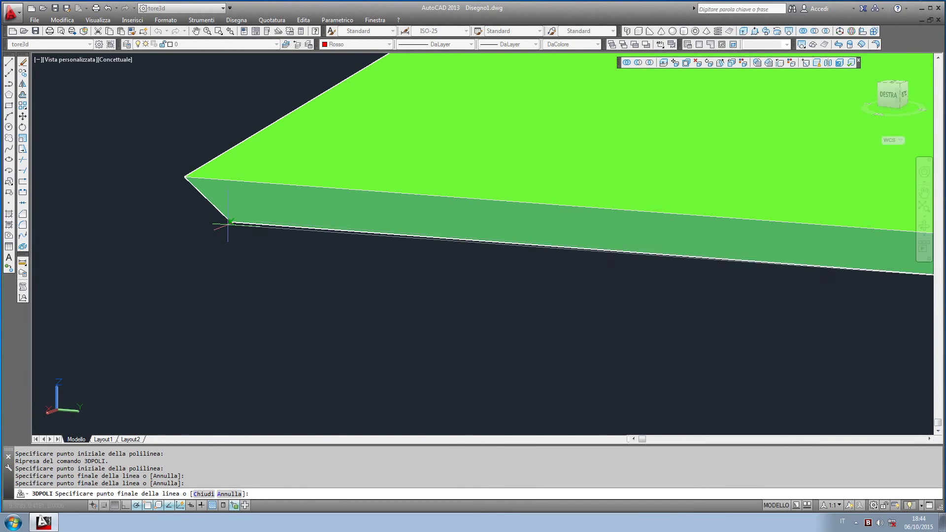
left_click(227, 221)
type("c")
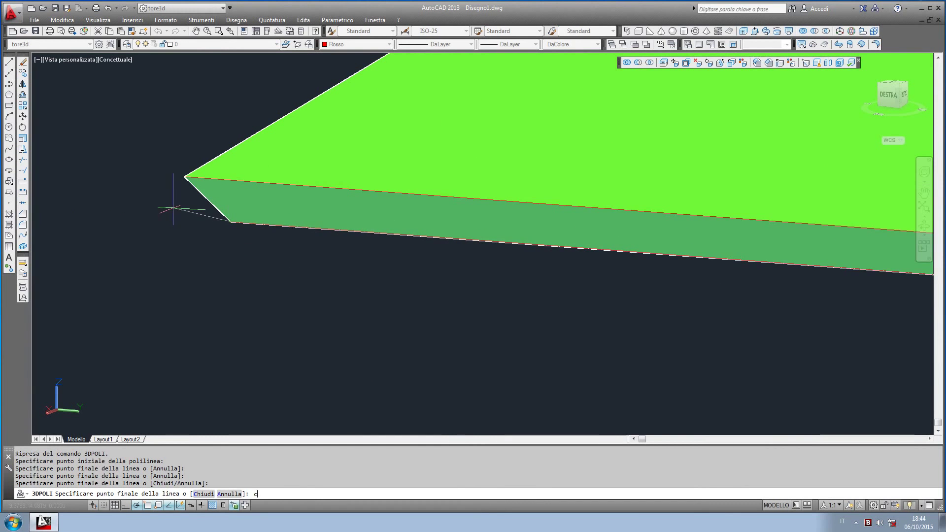
key("Return")
scroll(195, 212, "down", 3)
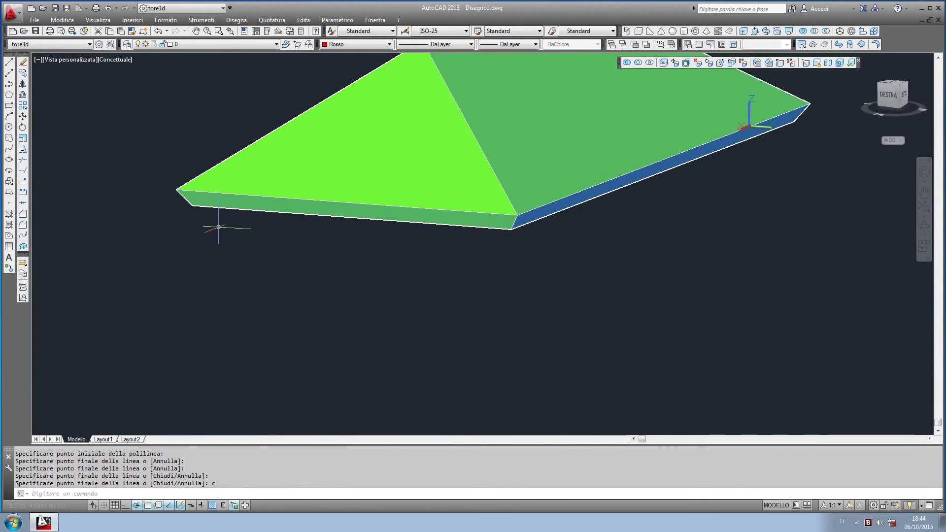
Draw a 0.3 line from the slab corner, then end the command
mouse_move(218, 227)
middle_mouse_down("shift")
mouse_move(171, 245)
mouse_move(162, 238)
mouse_move(196, 251)
mouse_move(110, 195)
middle_mouse_up("shift")
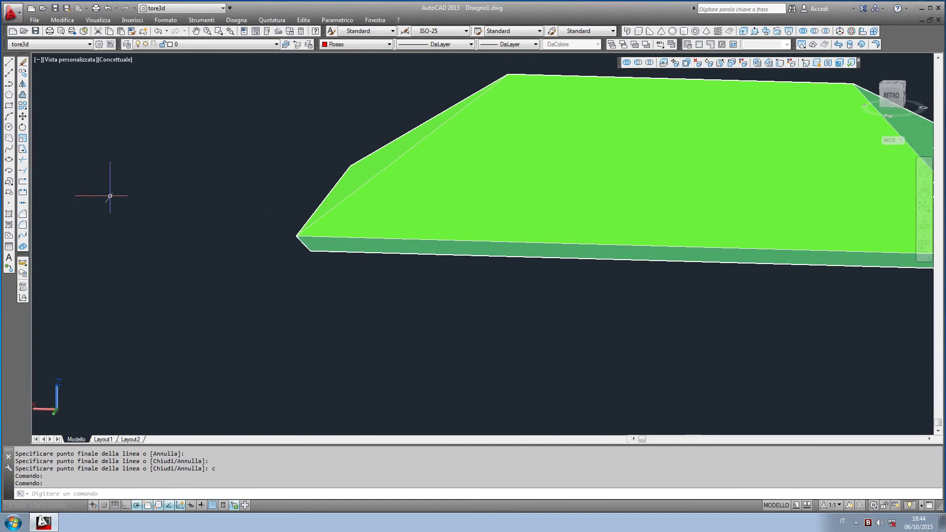
left_click(9, 61)
middle_click_drag(219, 235, 406, 268)
scroll(547, 297, "up", 2)
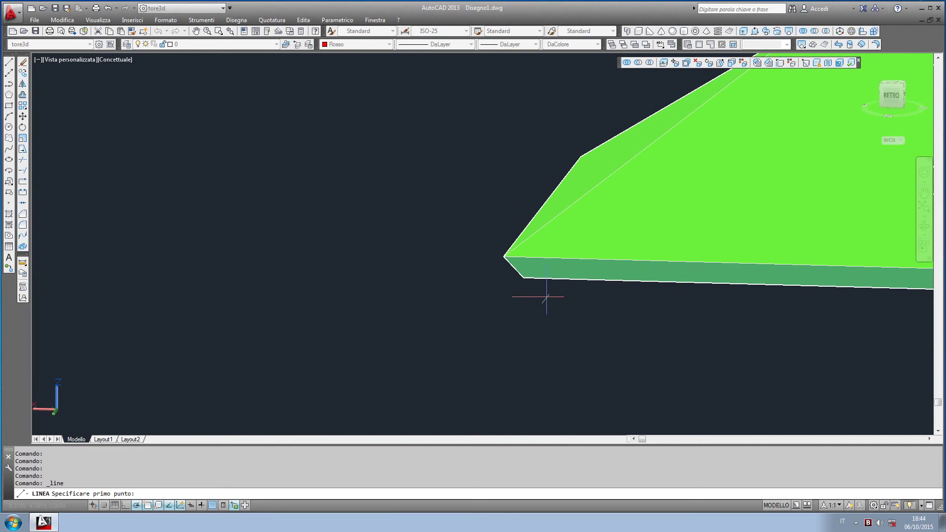
left_click(523, 278)
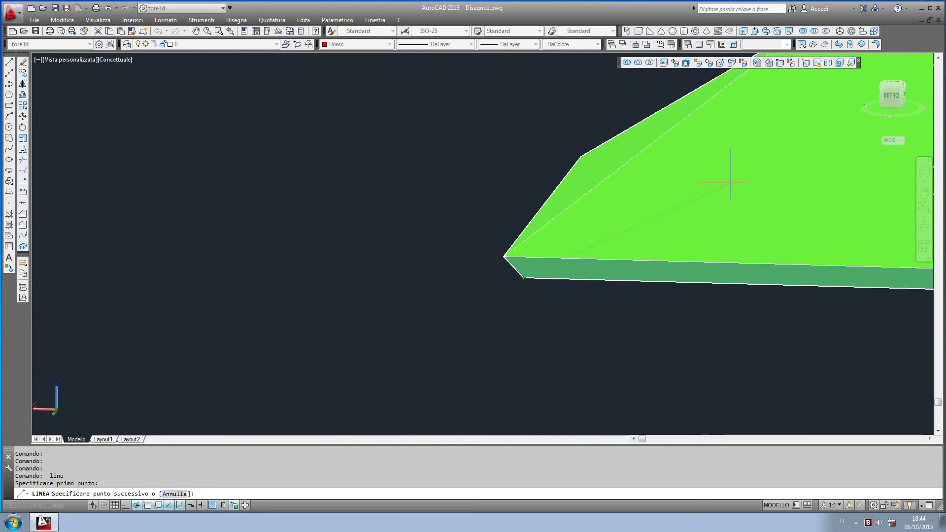
left_click(890, 99)
scroll(363, 291, "up", 3)
type(".3")
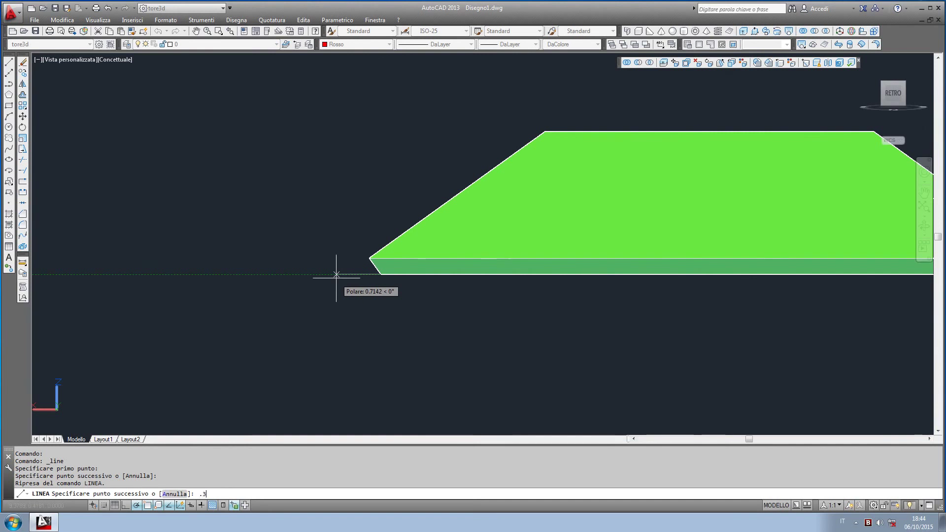
key("Return")
key("Escape")
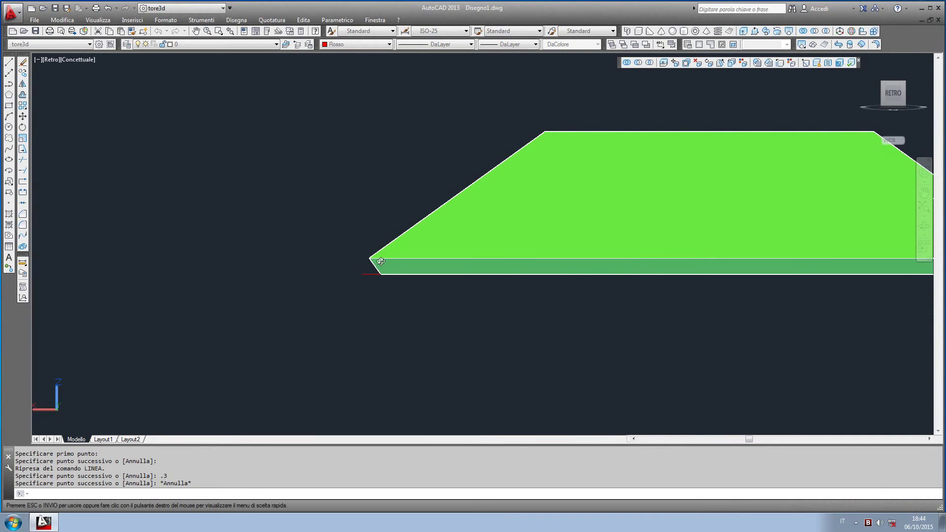
middle_click_drag(362, 277, 543, 143, "shift")
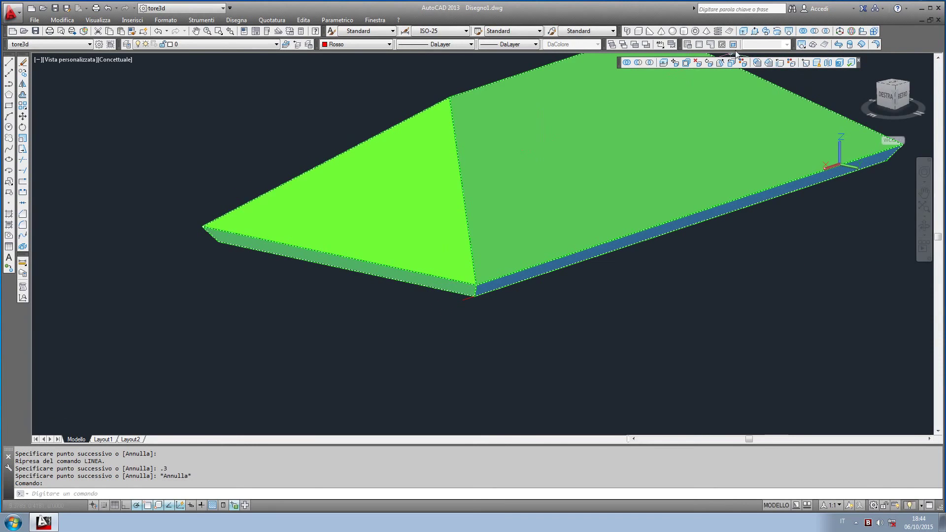
Start an extrusion and select the red polyline edge as the profile
left_click(743, 31)
scroll(408, 301, "up", 4)
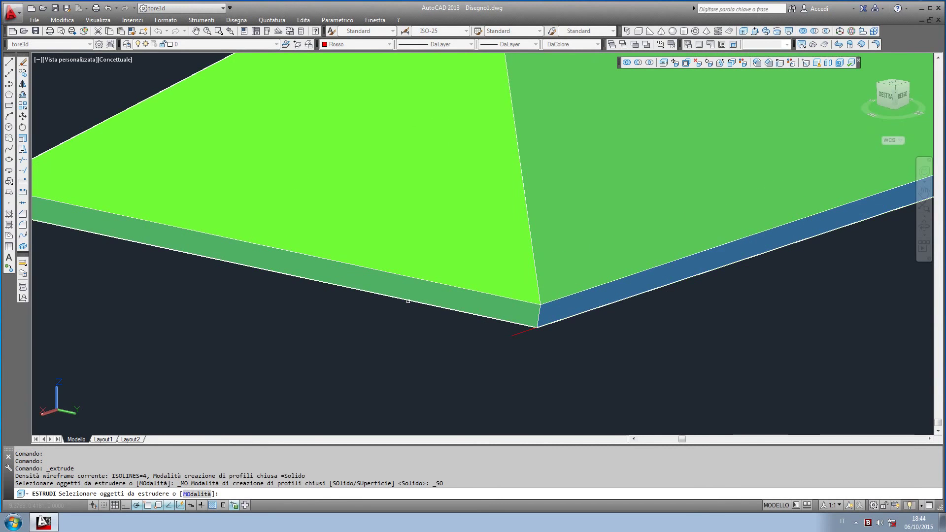
left_click(408, 301)
left_click(437, 358)
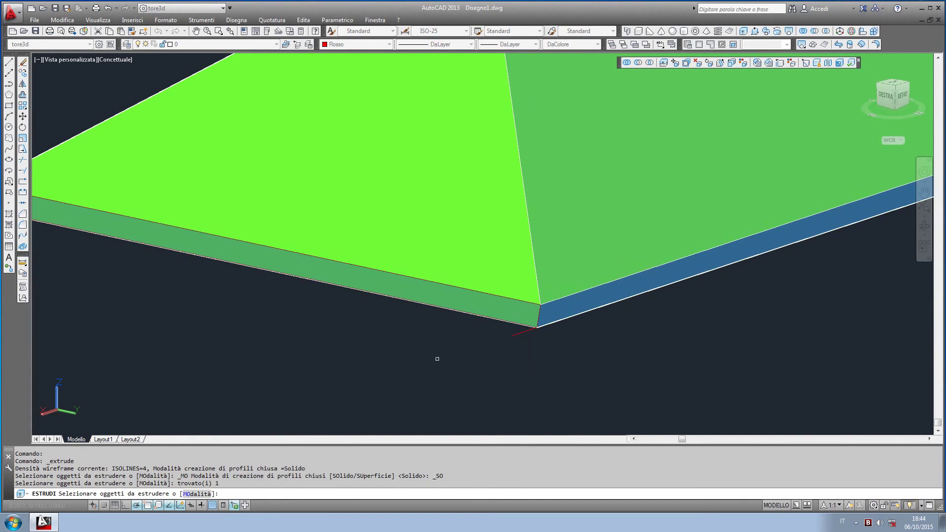
scroll(483, 349, "down", 2)
scroll(458, 344, "down", 2)
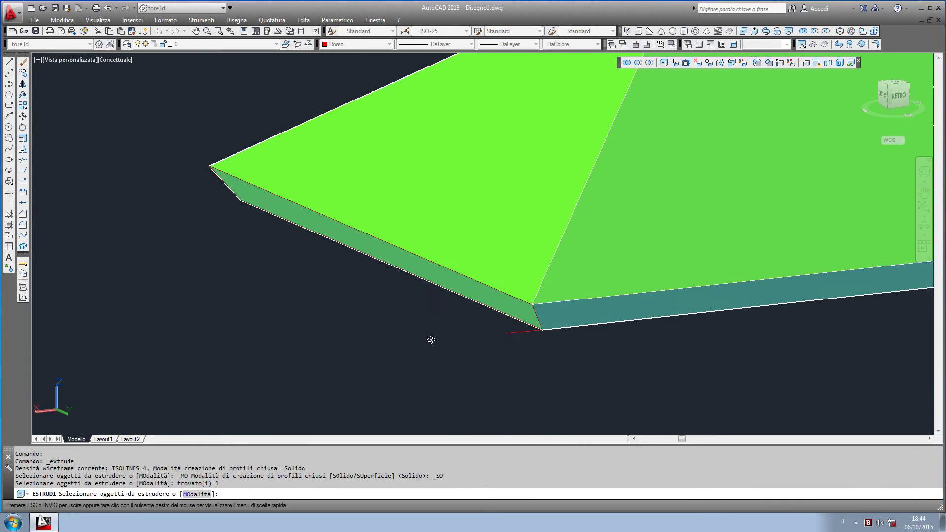
right_click(474, 307)
left_click(495, 313)
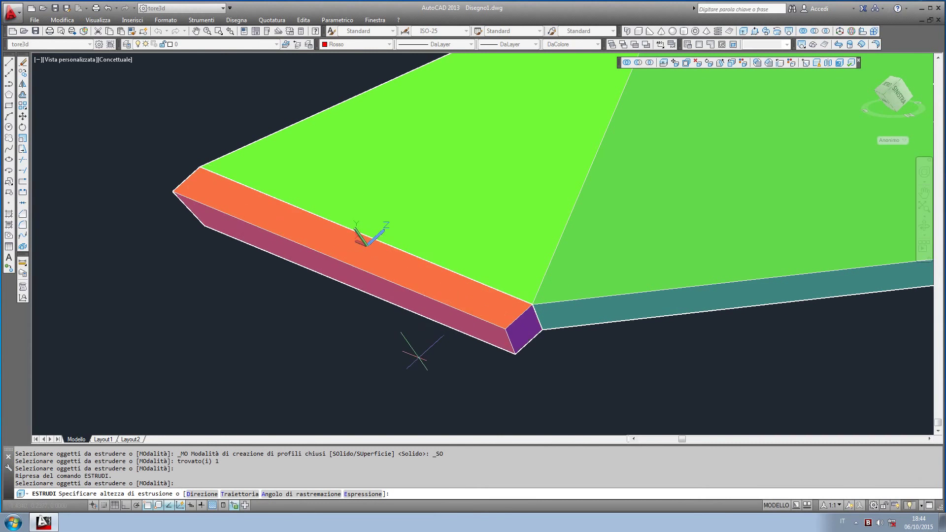
Extrude it with the Direction option between two roof-corner points, forming the fascia strip
middle_click_drag(436, 350, 422, 321)
scroll(430, 337, "down", 2)
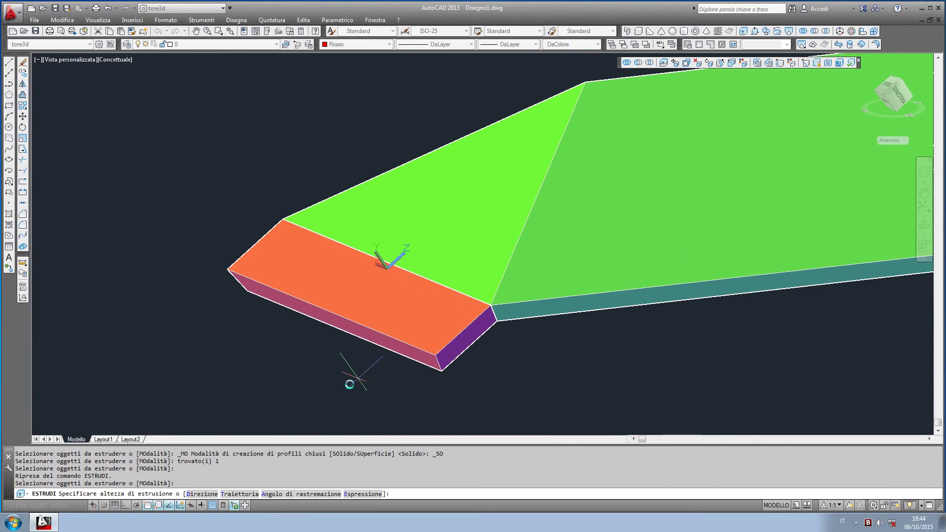
left_click(209, 494)
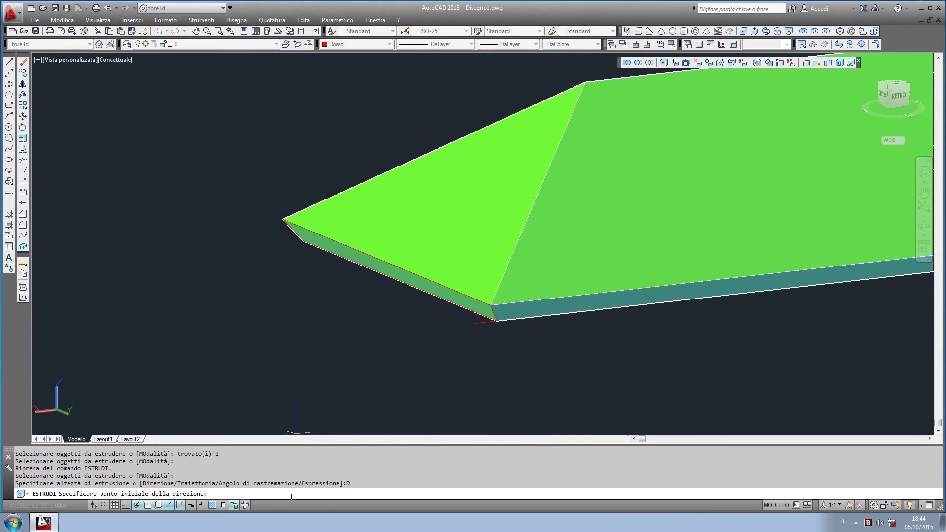
scroll(483, 327, "up", 3)
scroll(510, 315, "up", 3)
left_click(536, 298)
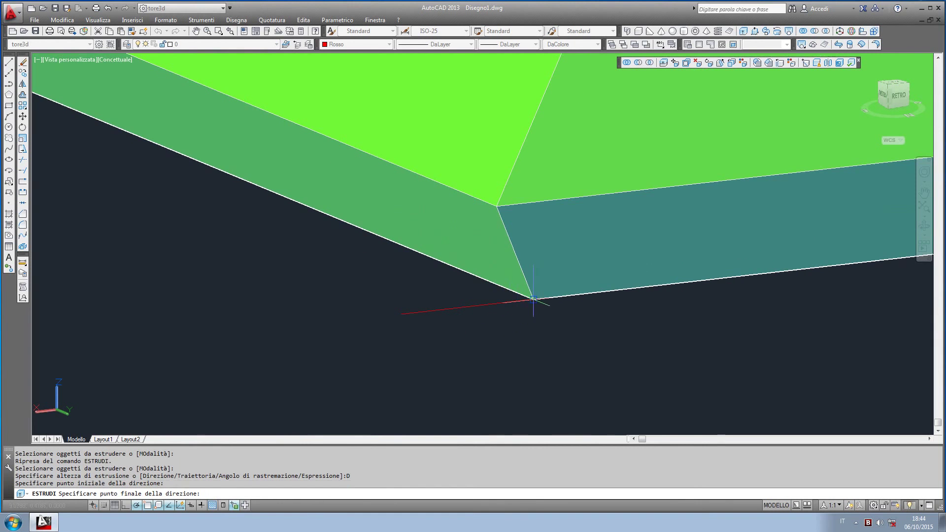
left_click(401, 314)
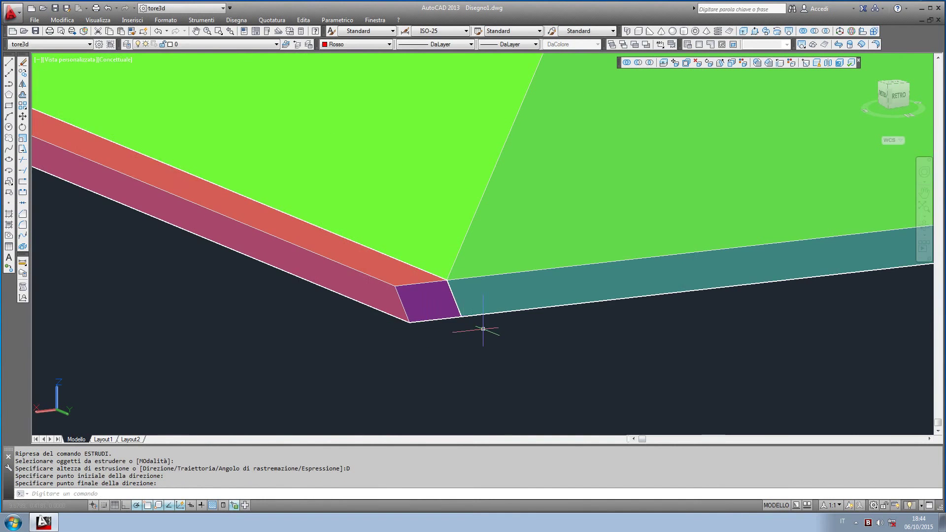
scroll(483, 328, "down", 3)
scroll(443, 345, "down", 2)
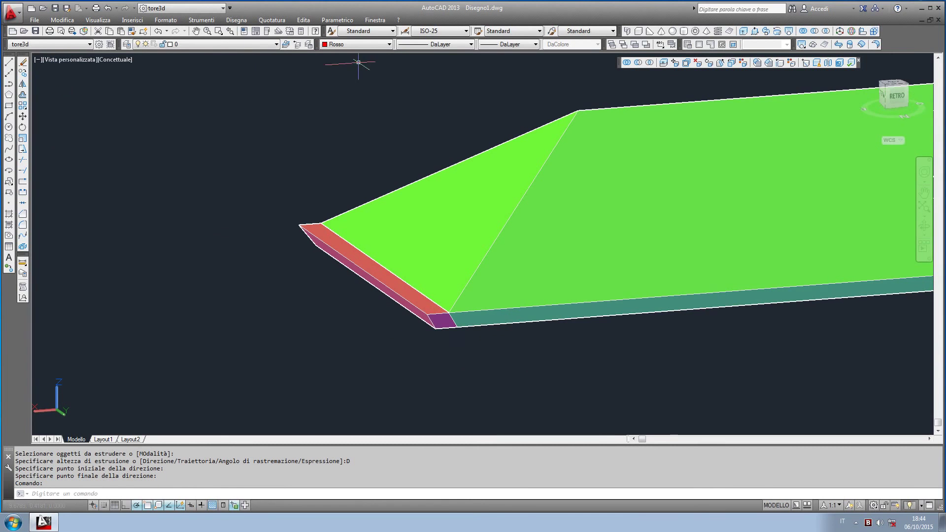
middle_click_drag(346, 117, 307, 67, "shift")
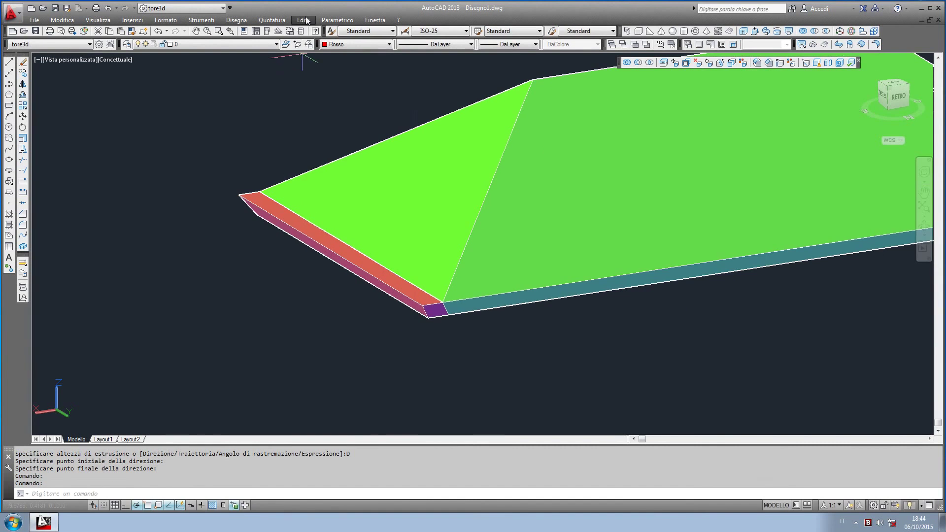
Start Mirror 3D and select the red fascia slab
left_click(304, 21)
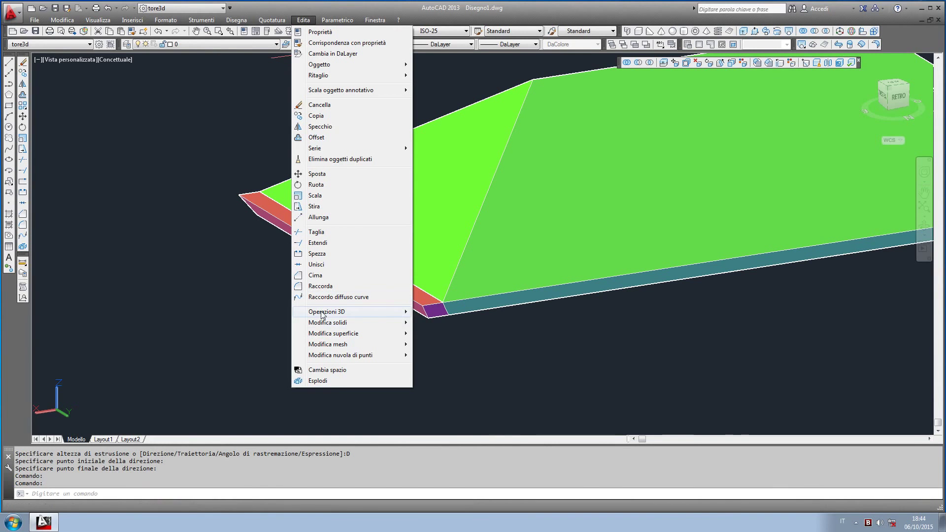
mouse_move(327, 311)
left_click(442, 355)
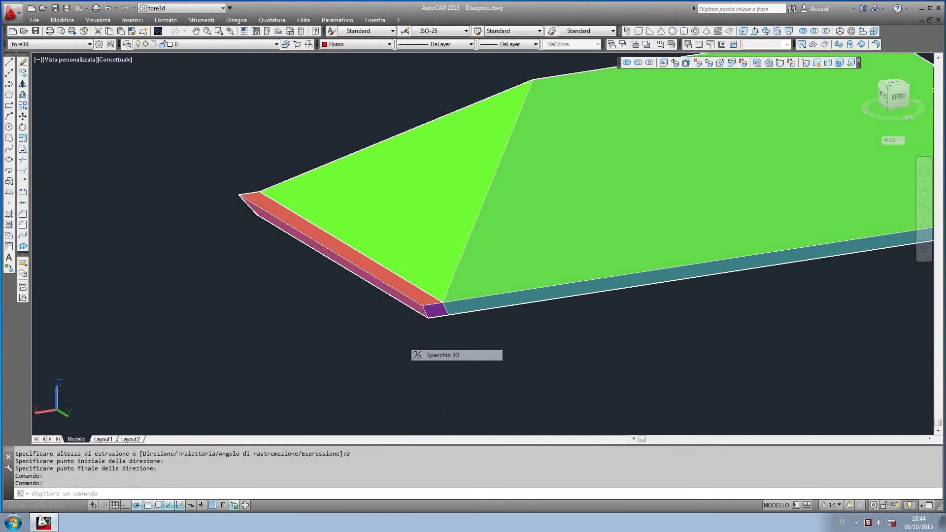
middle_click_drag(454, 333, 443, 340, "shift")
scroll(448, 357, "up", 2)
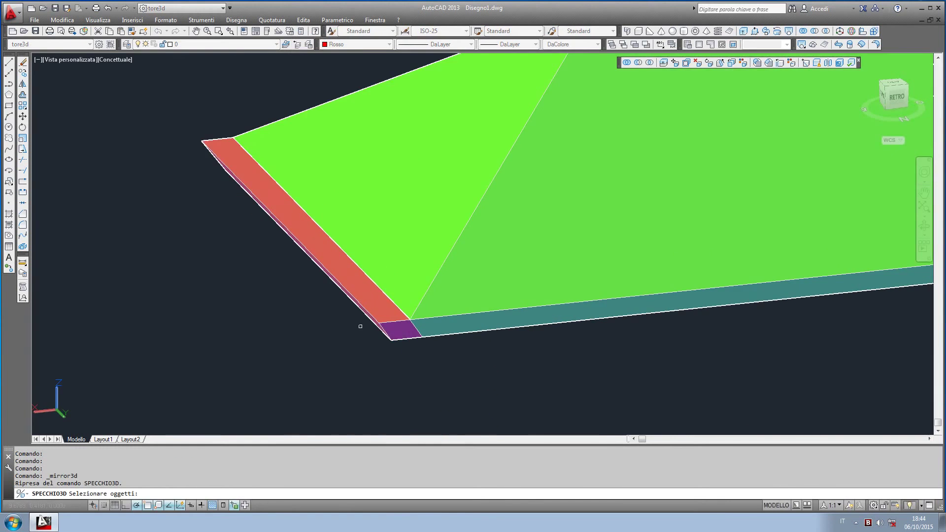
left_click(375, 310)
key("Return")
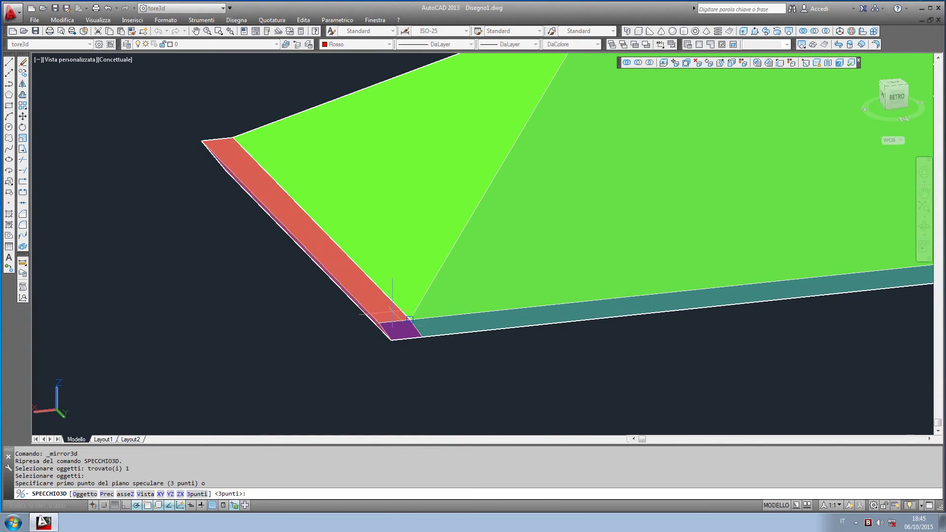
scroll(280, 340, "down", 2)
Define the mirror plane with three points and keep the original slab
left_click(578, 126)
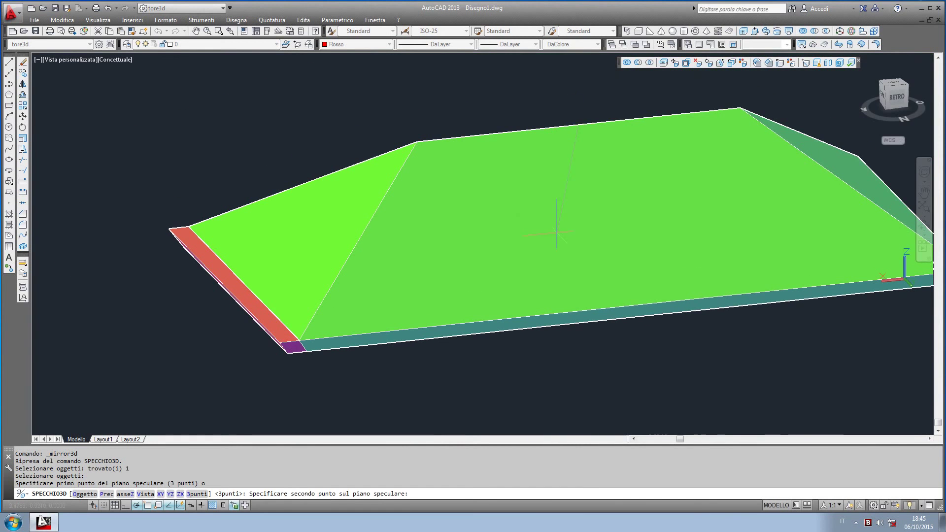
middle_click_drag(555, 345, 555, 274)
left_click(556, 280)
scroll(547, 295, "down", 3)
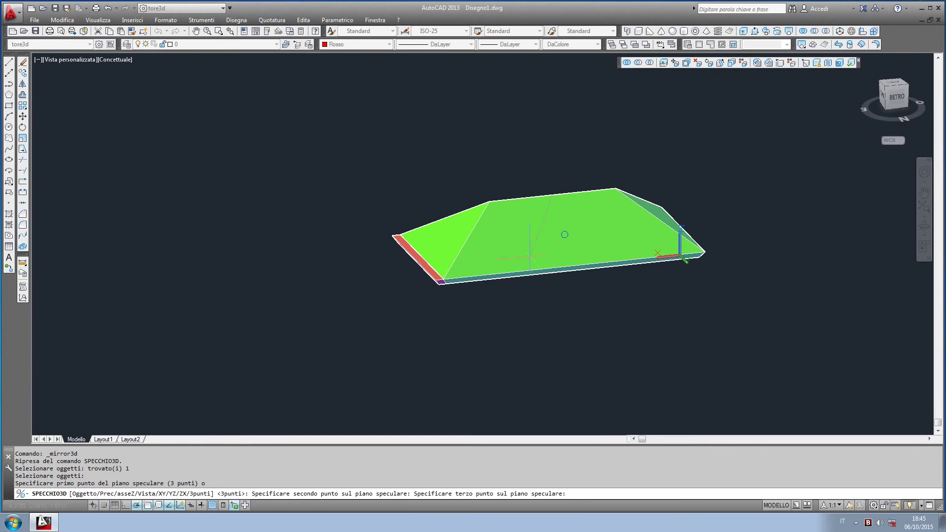
middle_click_drag(530, 254, 511, 357, "shift")
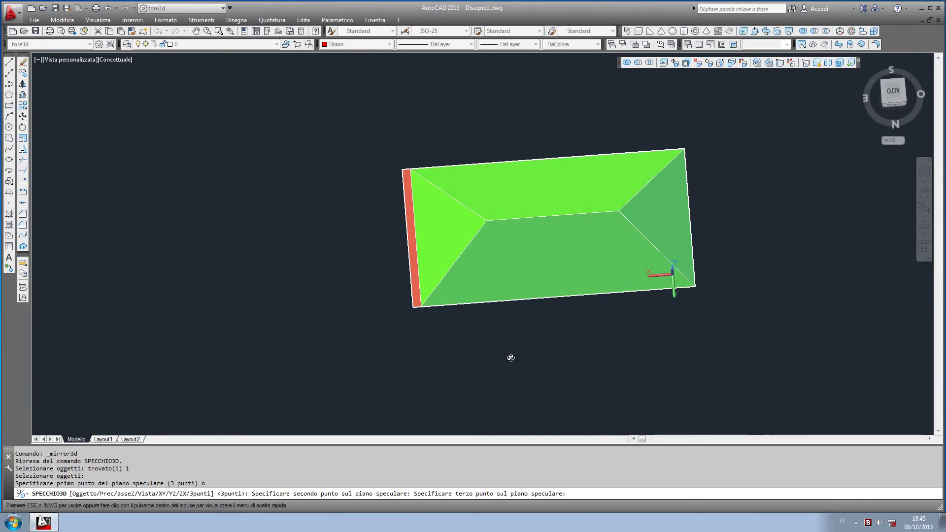
left_click(504, 171)
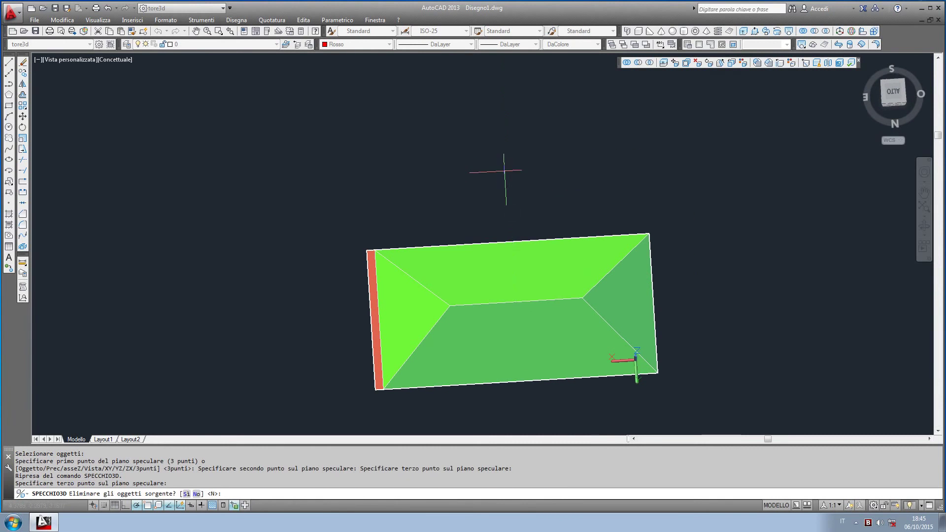
left_click(197, 495)
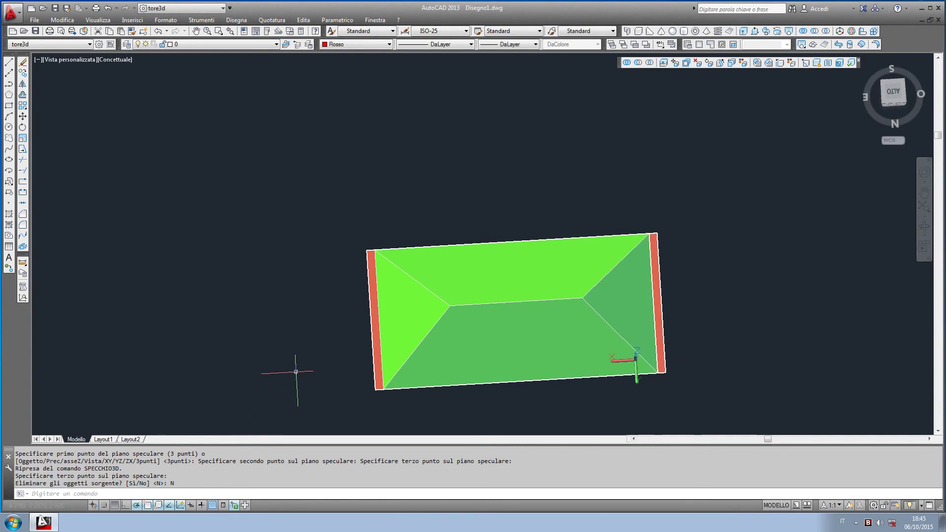
middle_click_drag(296, 372, 330, 212, "shift")
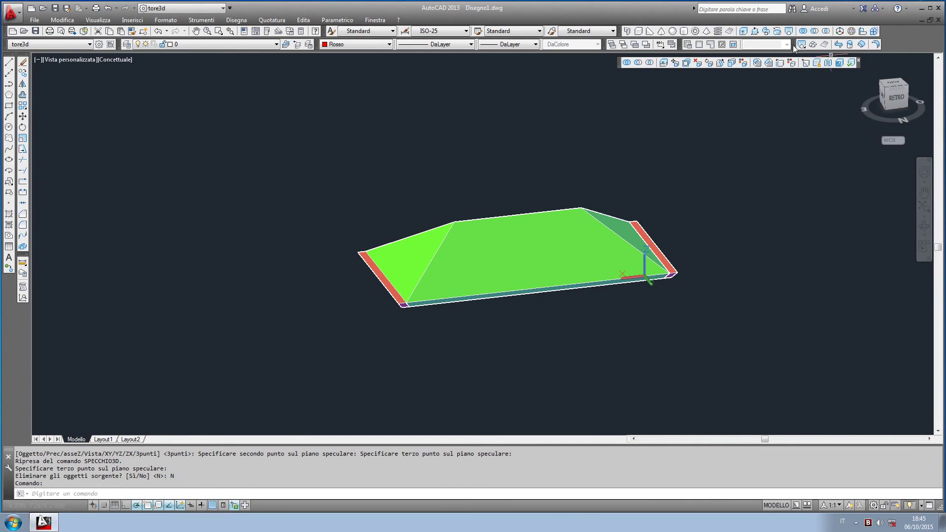
Run UNION and select the roof solid and both red fascia slabs
left_click(803, 32)
left_click(509, 266)
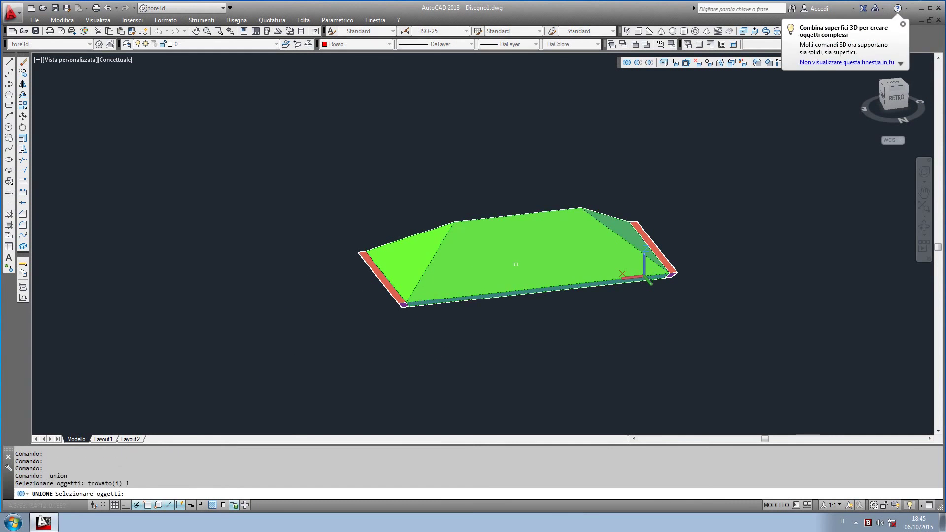
scroll(364, 302, "up", 2)
scroll(364, 302, "up", 1)
middle_click_drag(499, 296, 272, 298)
left_click(704, 271)
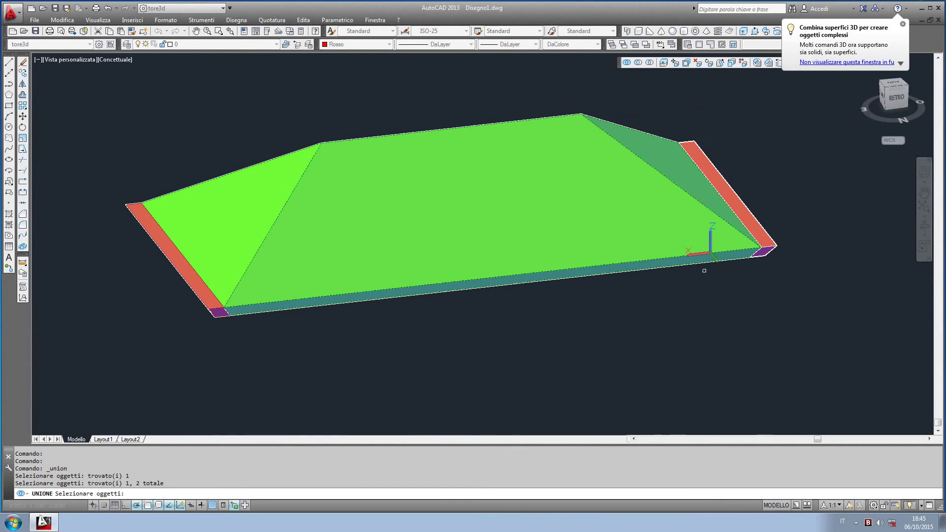
left_click(768, 243)
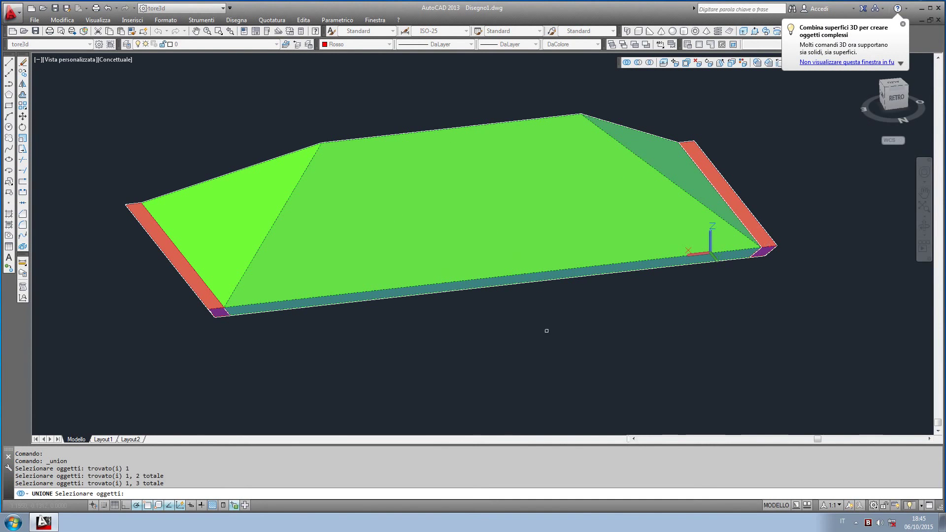
Confirm the union, then cancel the repeated command with Esc
scroll(227, 311, "up", 8)
key("Return")
key("Return")
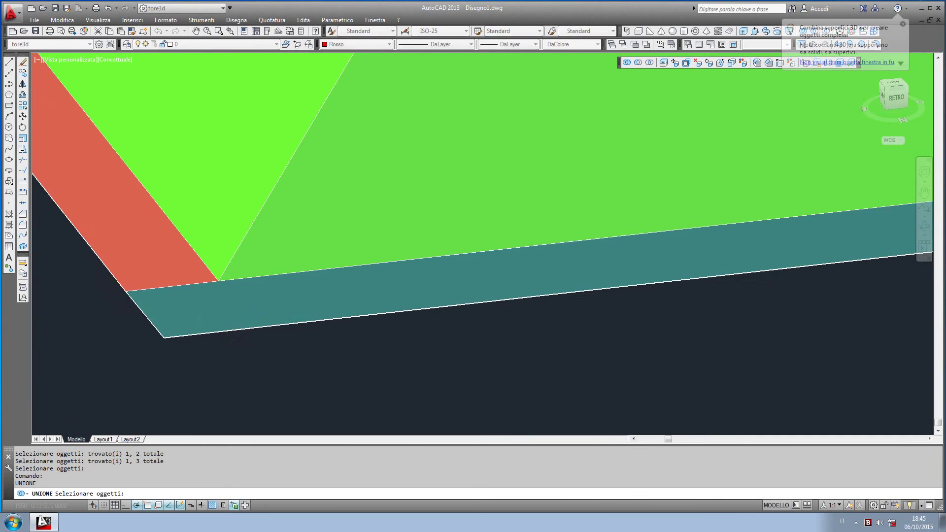
scroll(284, 334, "down", 1)
scroll(283, 334, "down", 1)
scroll(283, 334, "down", 2)
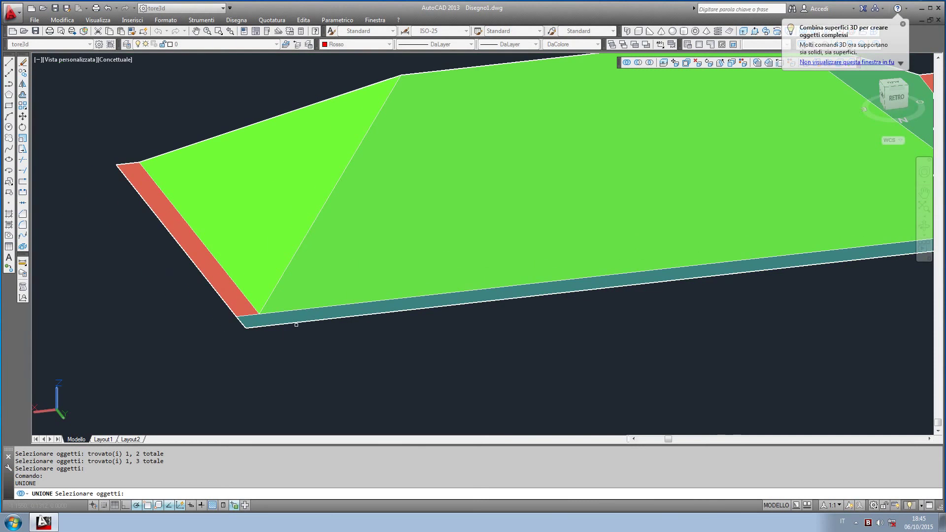
scroll(296, 324, "down", 3)
scroll(320, 340, "down", 1)
key("Escape")
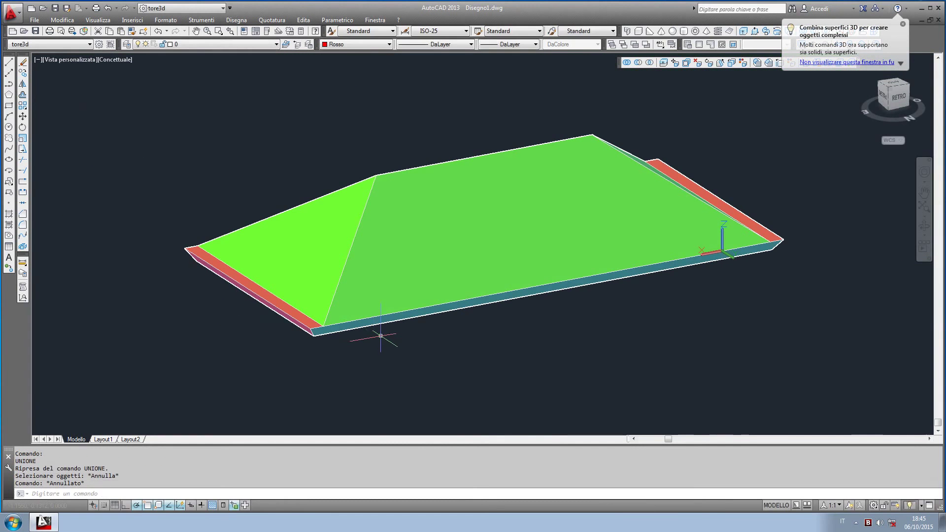
middle_click_drag(381, 335, 406, 303)
left_click(236, 19)
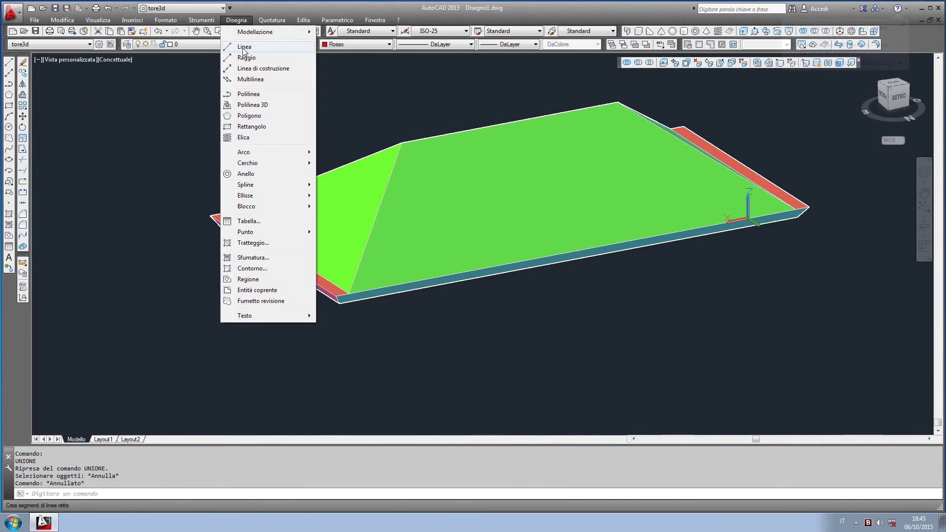
Start a red 3D polyline from the slab's front-left corner to the right corner
left_click(257, 110)
scroll(327, 276, "up", 5)
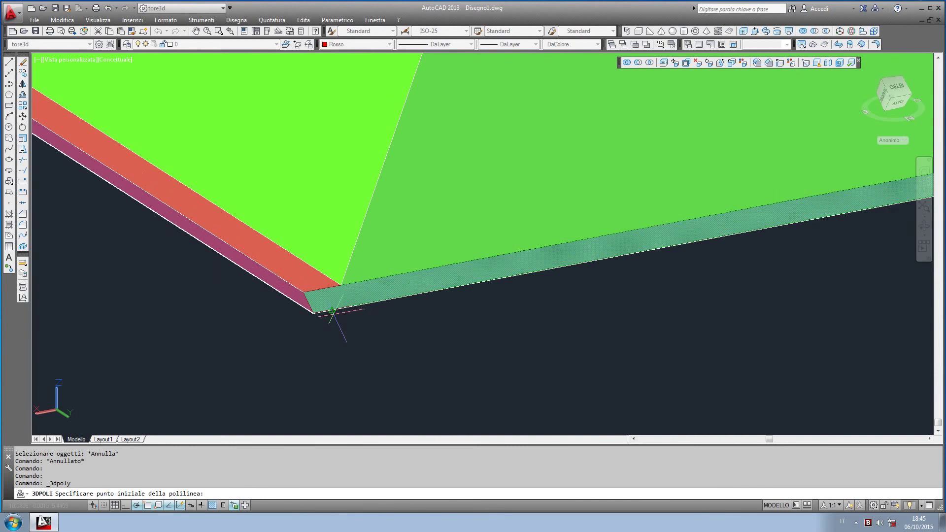
scroll(286, 286, "up", 2)
left_click(278, 285)
scroll(130, 293, "down", 3)
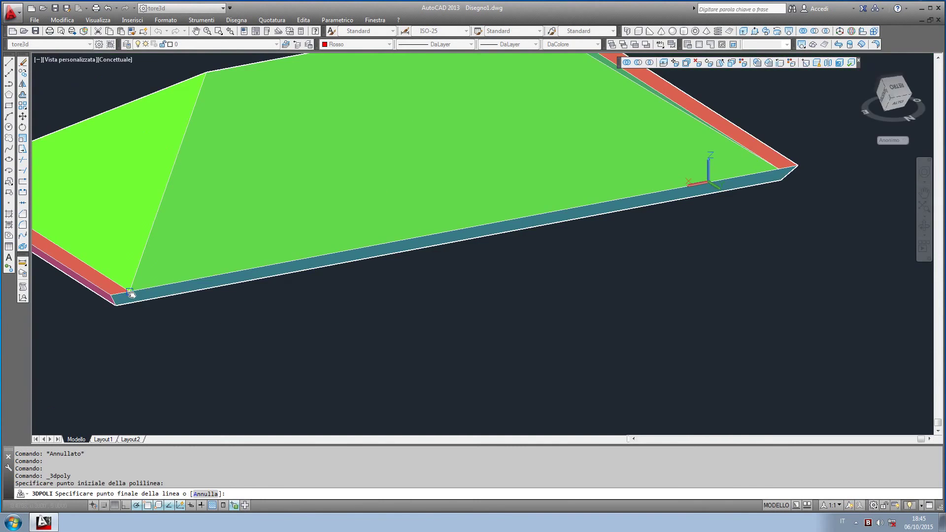
scroll(788, 157, "up", 2)
left_click(788, 196)
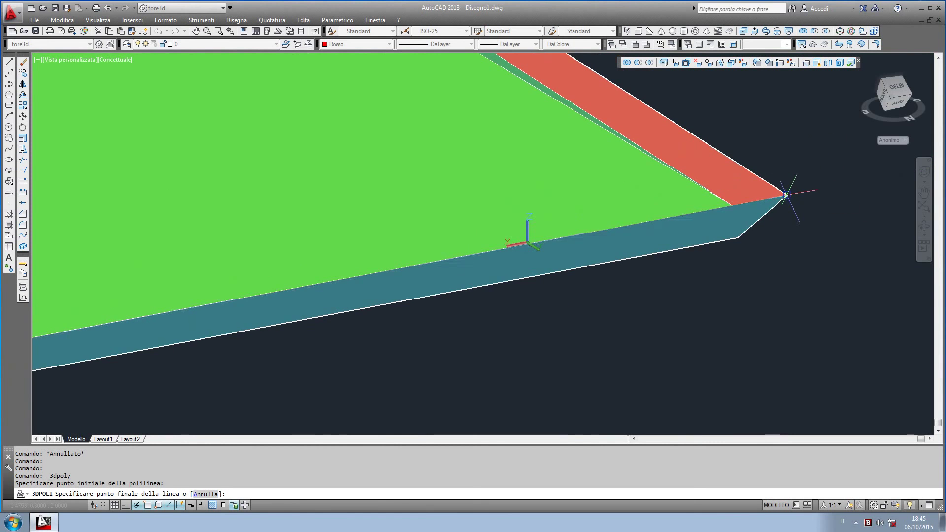
Add the remaining vertices and close the 3D polyline with C
left_click(738, 238)
scroll(738, 238, "down", 4)
scroll(317, 275, "up", 1)
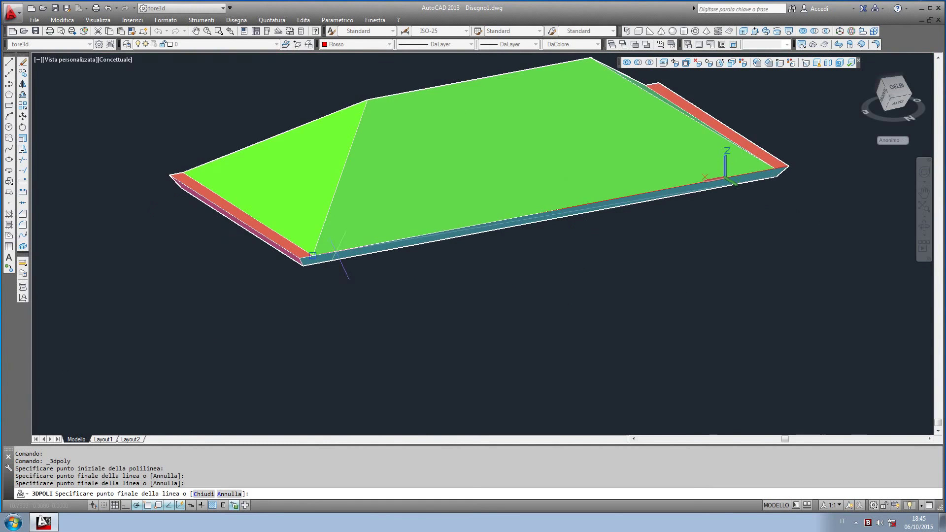
scroll(309, 245, "up", 4)
left_click(317, 240)
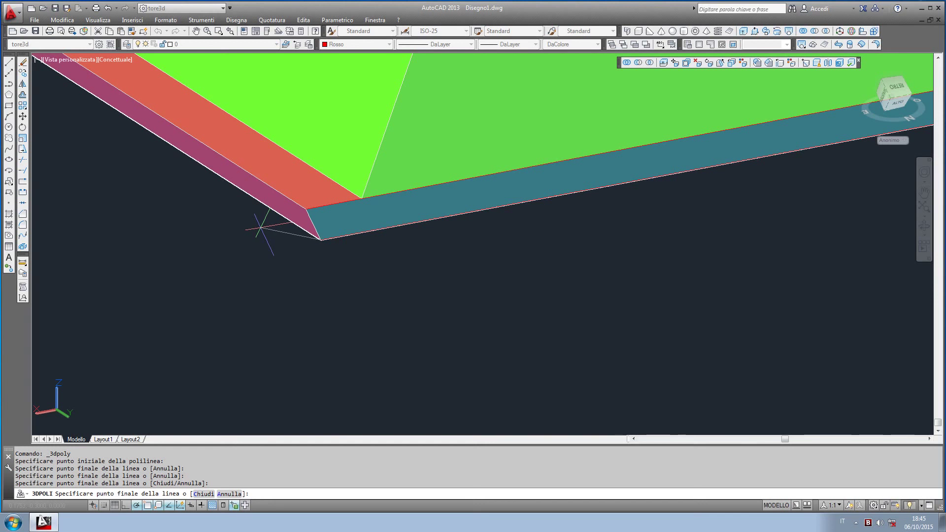
type("c")
key("Return")
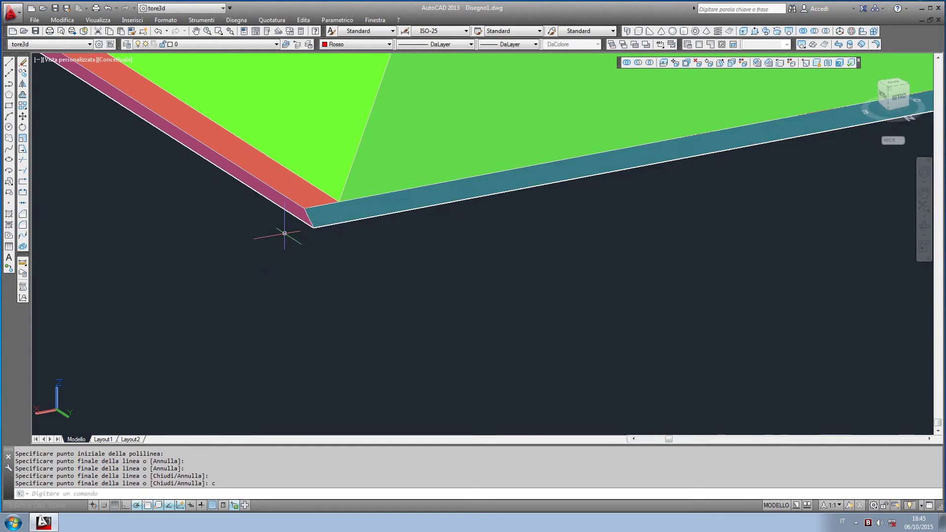
middle_click_drag(300, 230, 388, 205, "shift")
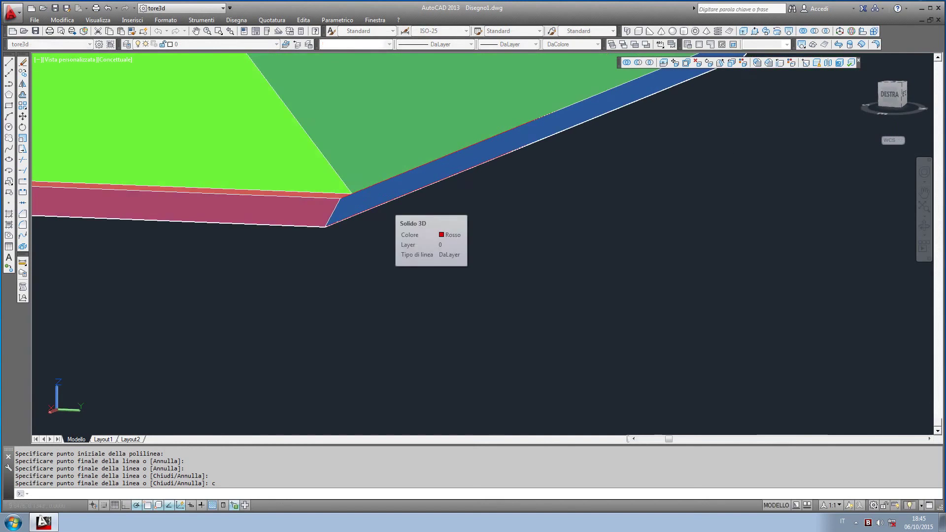
Draw a 0.3 line from the slab corner, then cancel the command
left_click(9, 63)
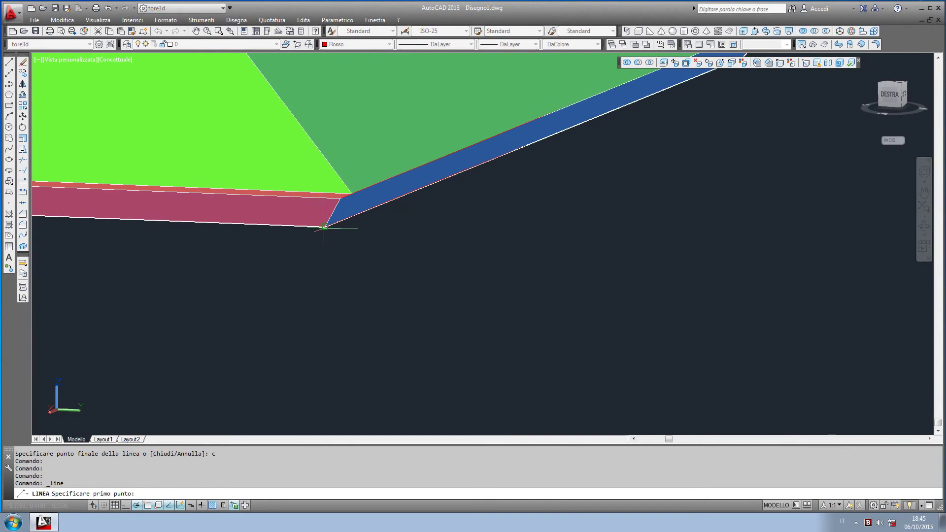
left_click(325, 227)
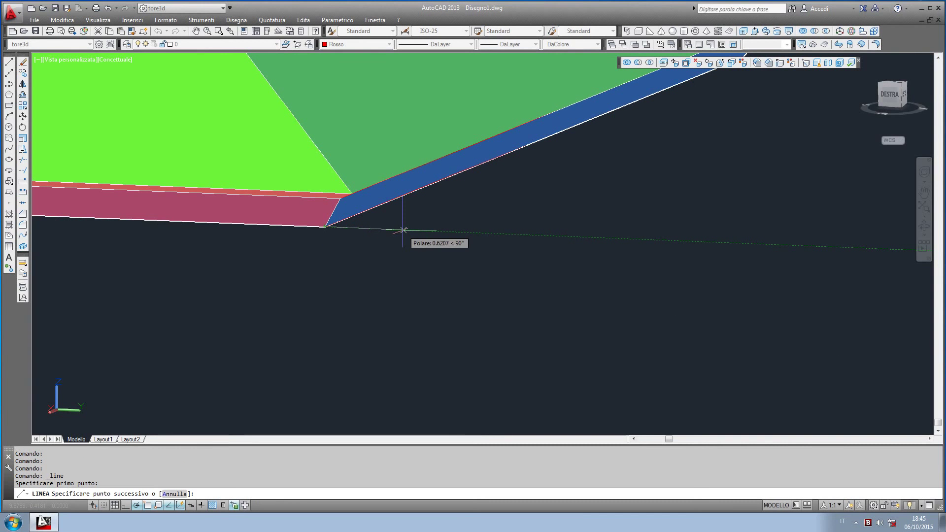
type(".3")
key("Return")
scroll(424, 257, "down", 2)
key("Escape")
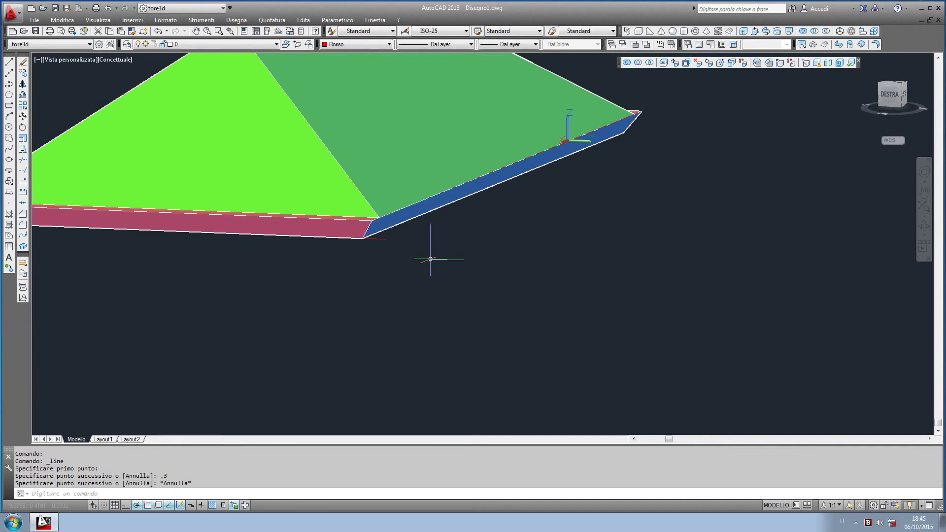
mouse_move(415, 233)
middle_mouse_down("shift")
mouse_move(346, 298)
mouse_move(402, 245)
mouse_move(490, 264)
mouse_move(488, 297)
middle_mouse_up("shift")
scroll(413, 246, "up", 2)
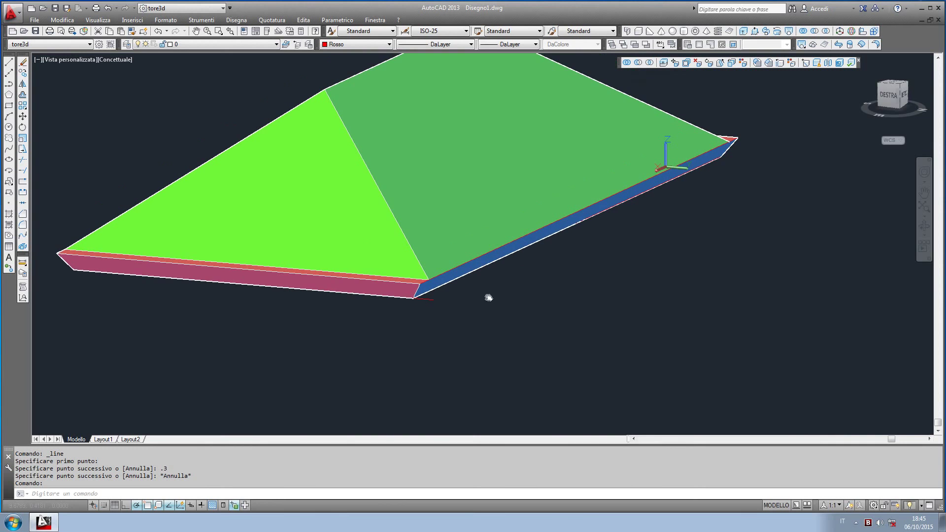
Start an extrusion and pick the outline at the roof's front corner
left_click(743, 31)
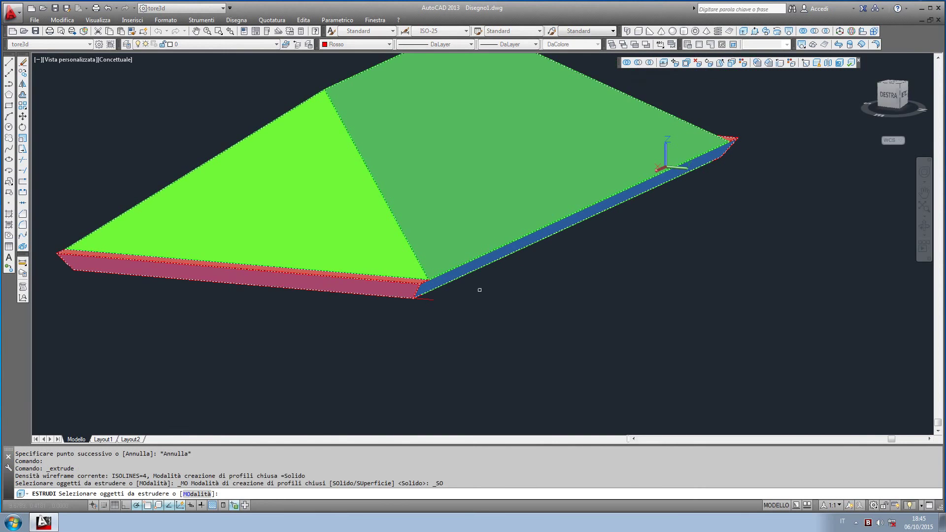
scroll(476, 289, "up", 3)
left_click(449, 264)
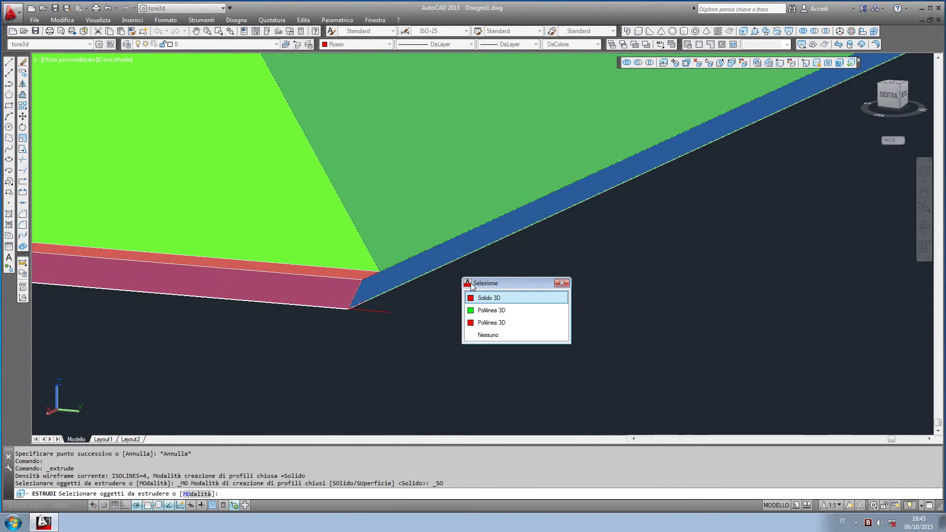
Choose the polyline from the overlapping objects and confirm the selection
left_click(446, 258)
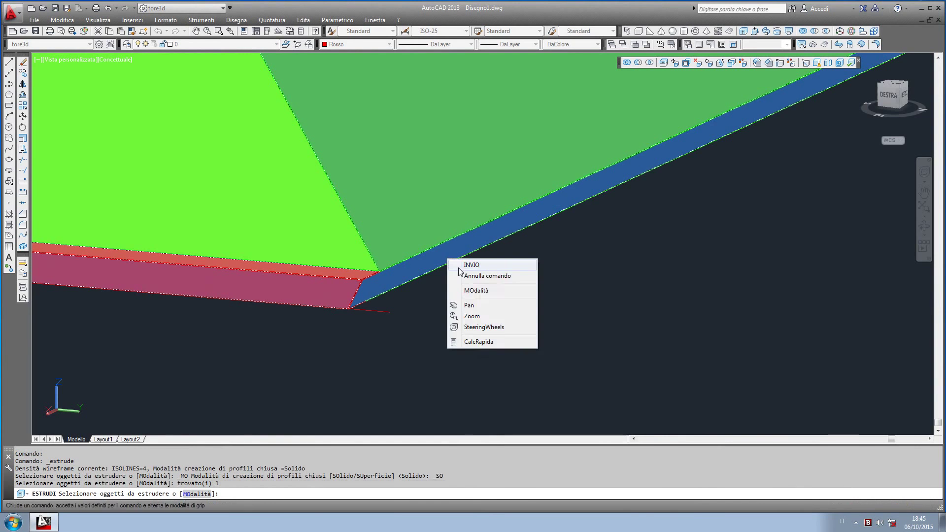
left_click(470, 270)
key("Return")
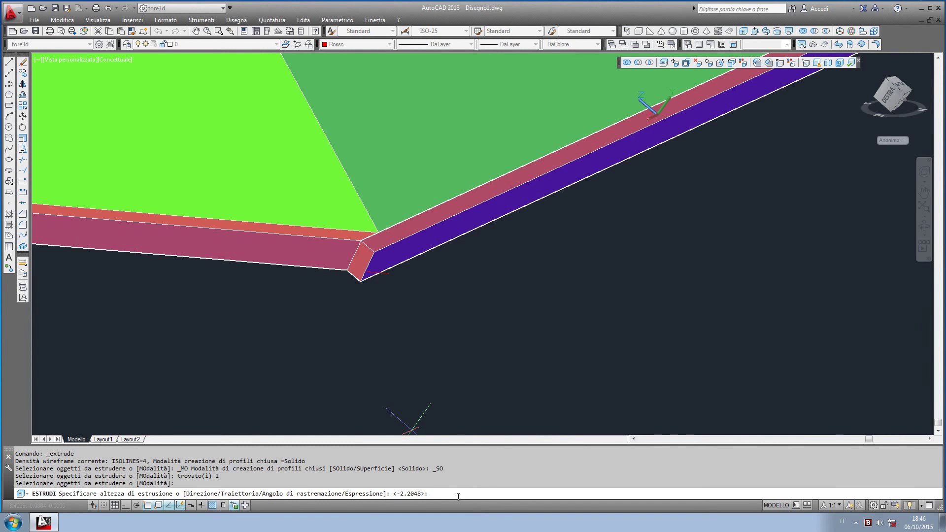
type("d")
Extrude it along a two-point direction at the corner, then clear the leftover command
key("Return")
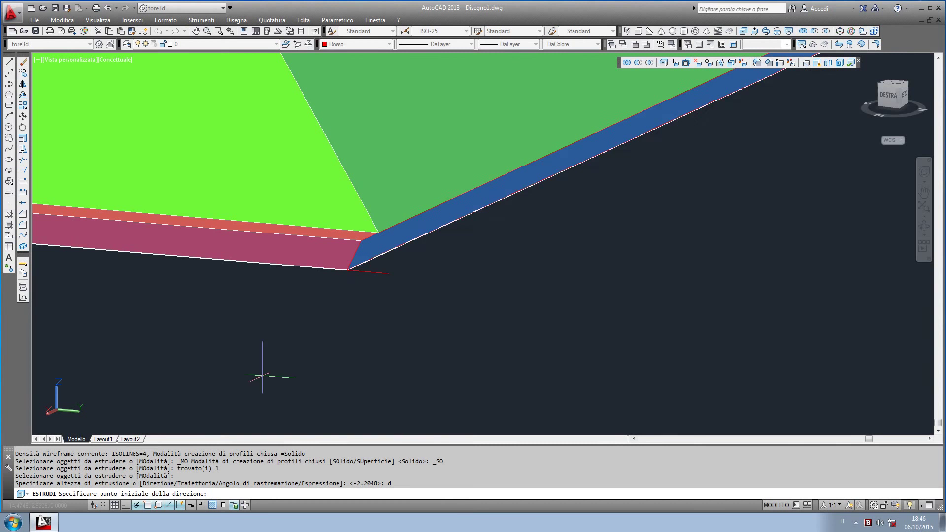
scroll(355, 267, "up", 3)
left_click(360, 272)
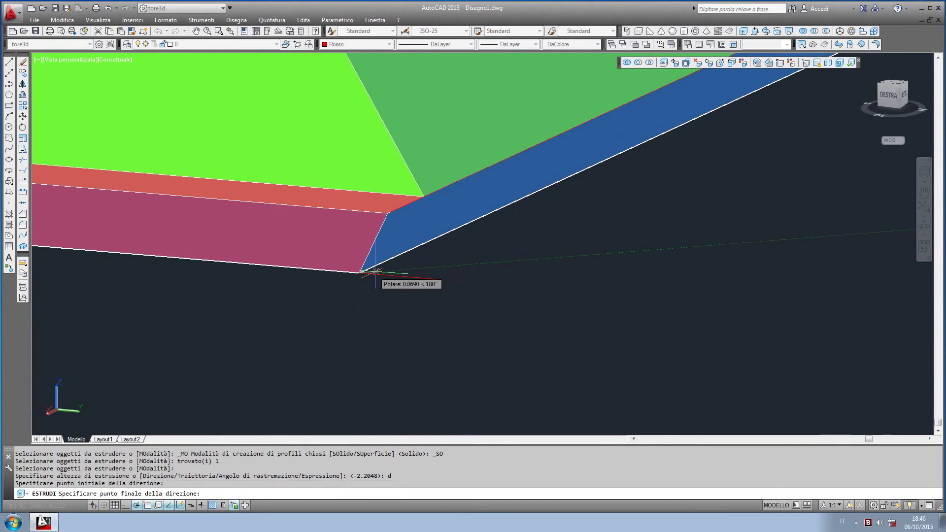
left_click(444, 280)
scroll(466, 311, "down", 3)
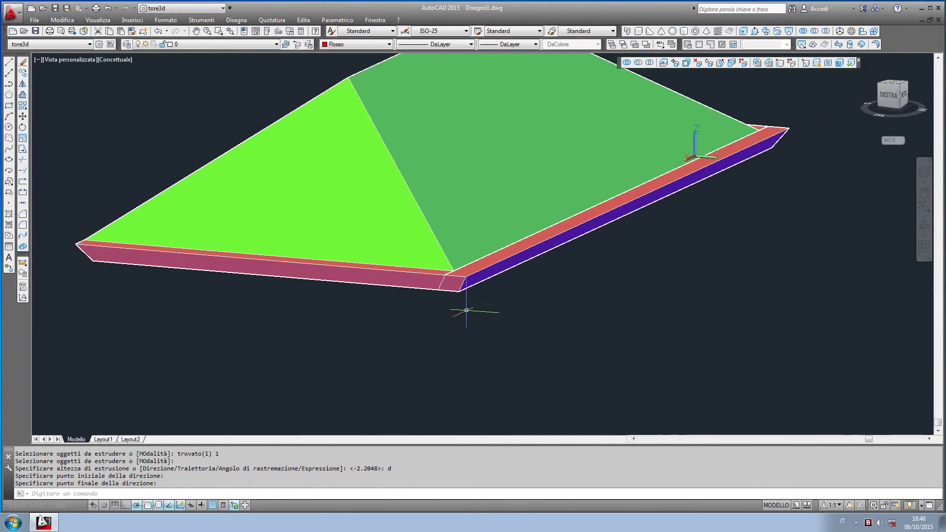
key("Escape")
key("Escape")
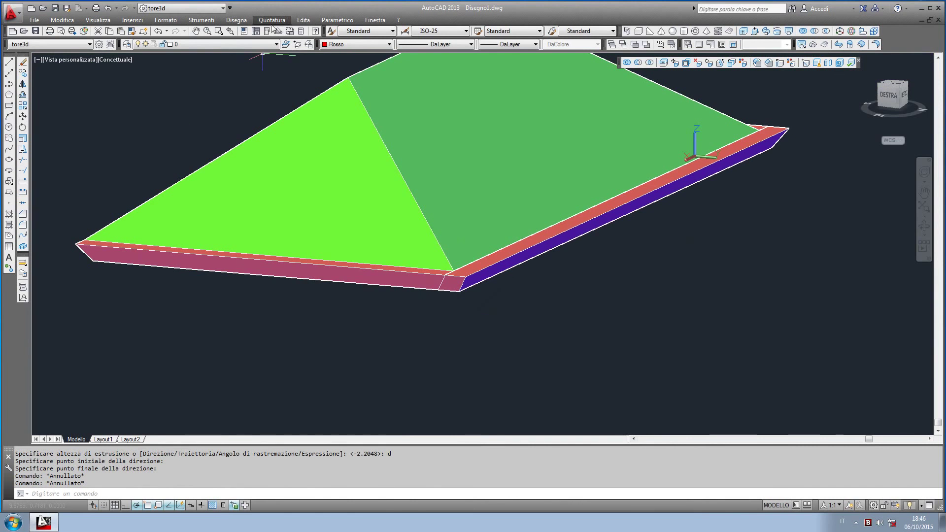
left_click(303, 20)
mouse_move(326, 312)
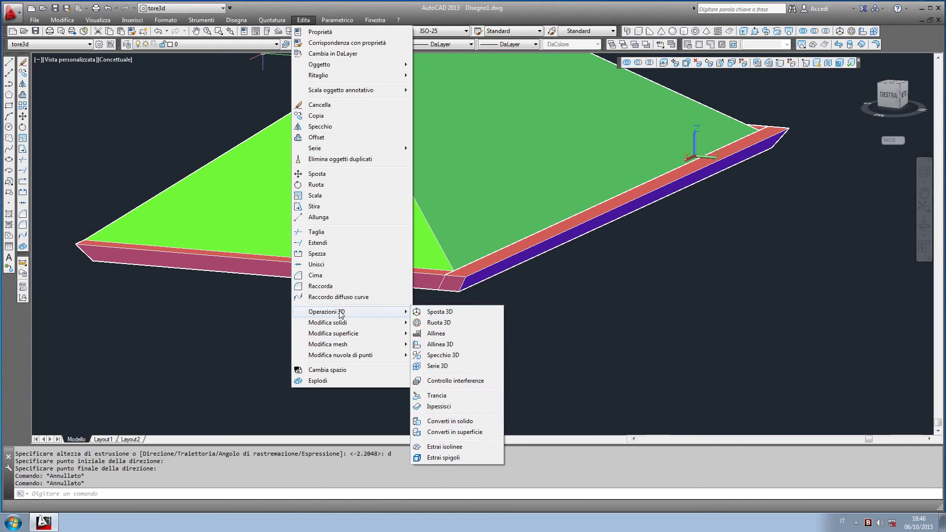
Mirror 3D the long fascia strip, picking the first two plane points at the midline
left_click(440, 355)
left_click(480, 271)
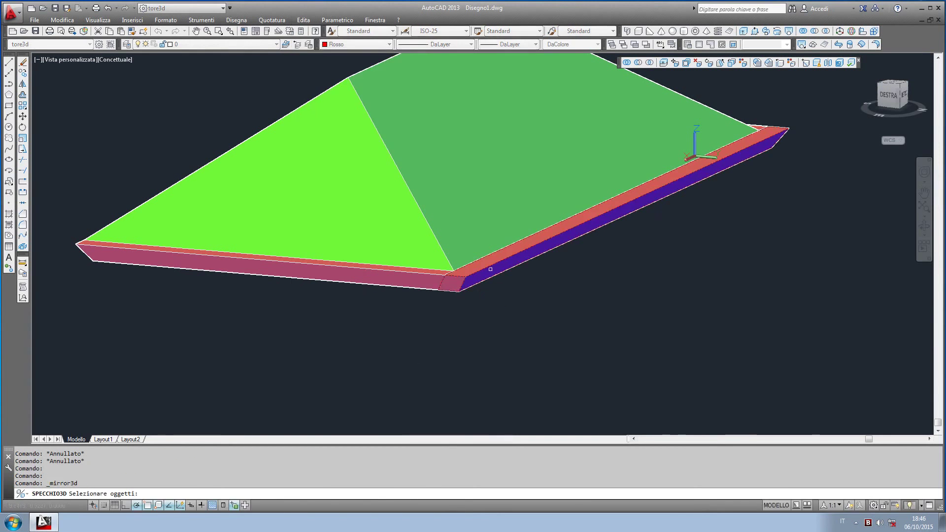
scroll(390, 349, "down", 4)
key("Return")
left_click(403, 225)
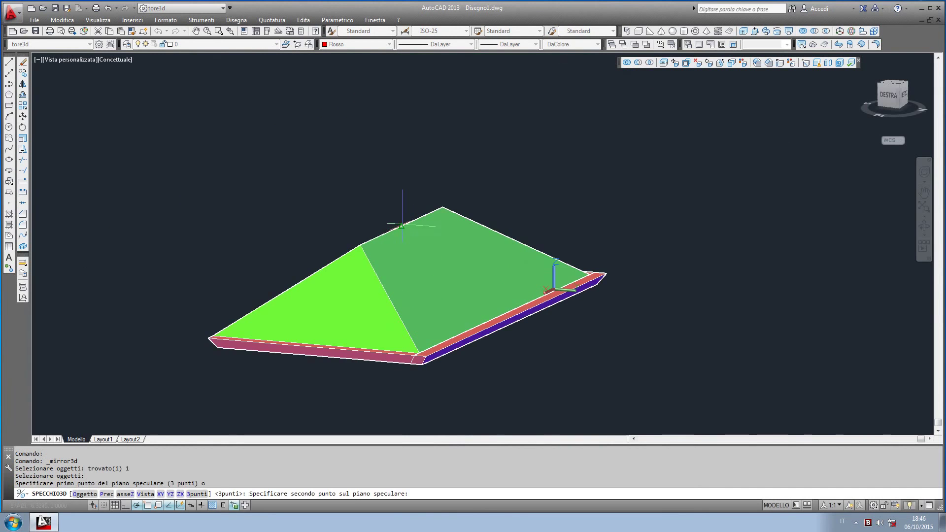
scroll(390, 352, "up", 2)
left_click(409, 367)
Set the third plane point, keep the original strip, and inspect the roof corner
scroll(390, 335, "down", 2)
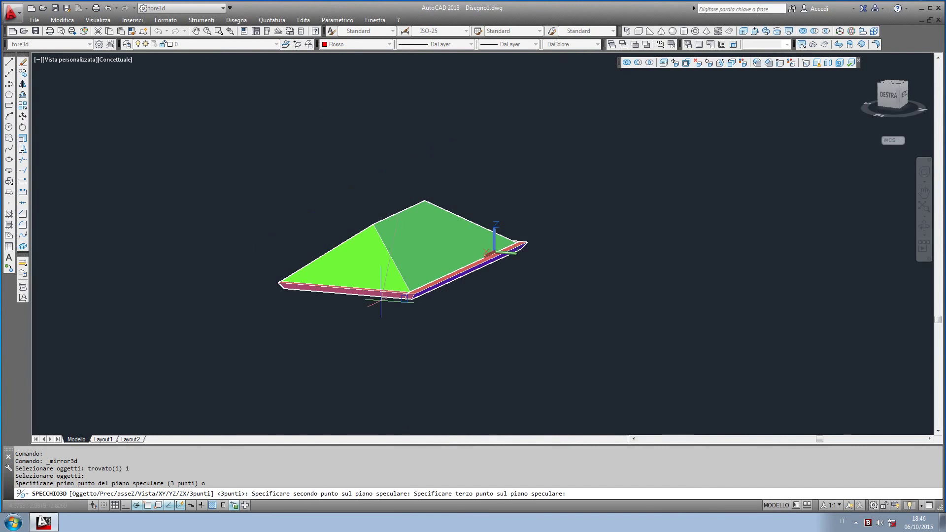
mouse_move(376, 302)
middle_mouse_down("shift")
mouse_move(383, 276)
mouse_move(355, 348)
mouse_move(338, 317)
middle_mouse_up("shift")
scroll(338, 316, "down", 2)
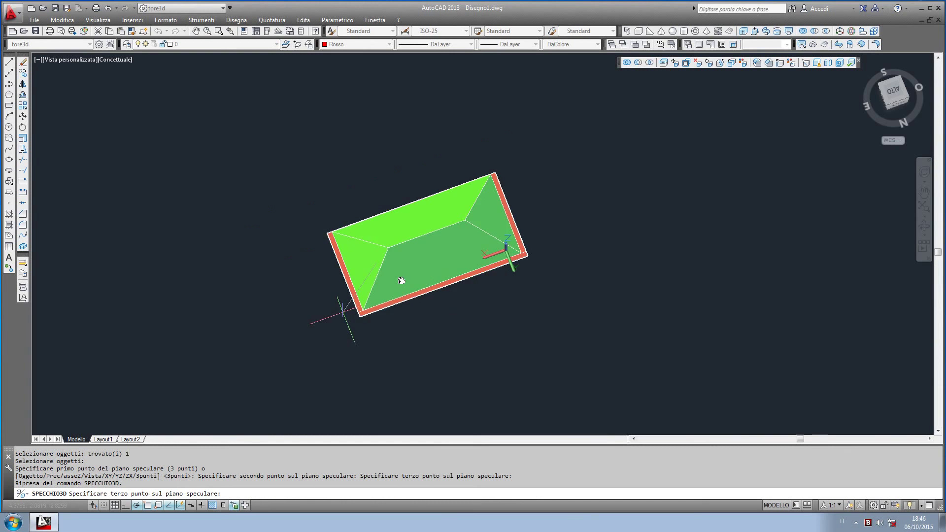
scroll(376, 227, "up", 2)
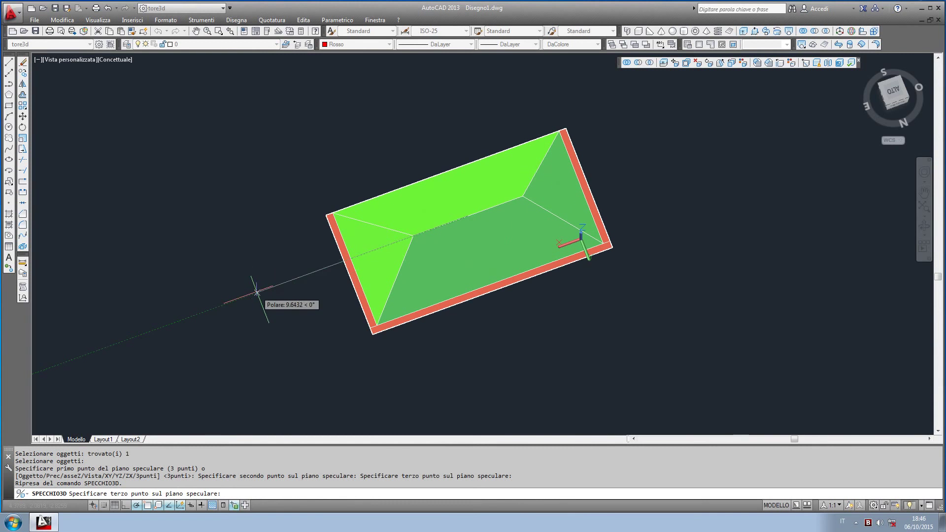
left_click(256, 292)
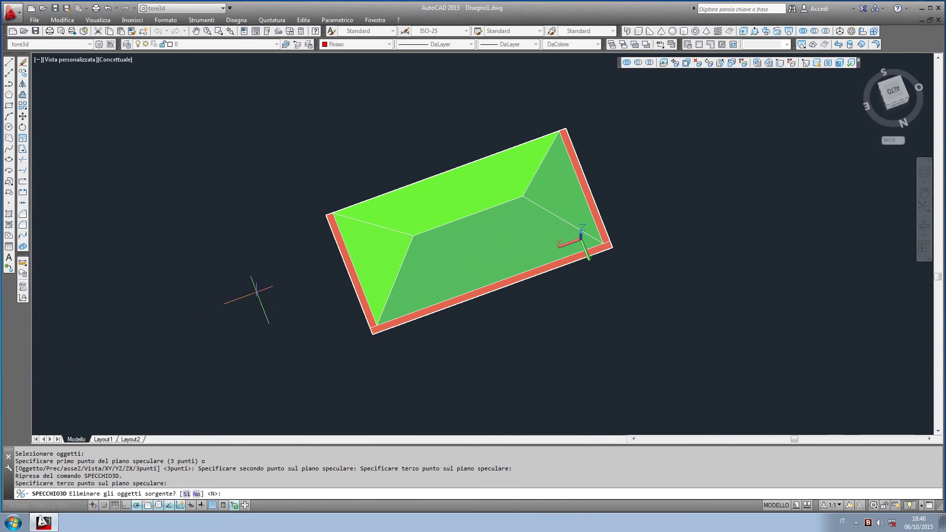
left_click(198, 494)
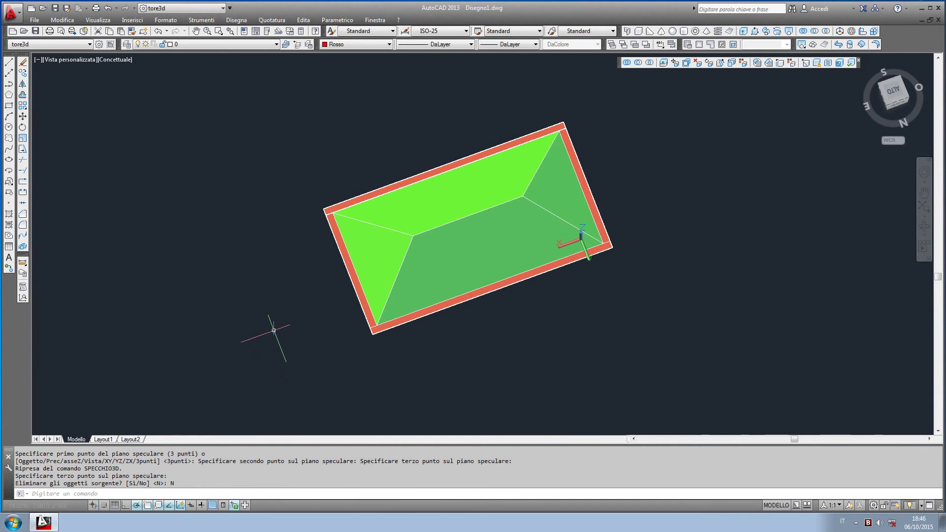
middle_click_drag(273, 330, 337, 317, "shift")
scroll(338, 306, "up", 5)
scroll(346, 312, "up", 2)
left_click(340, 314)
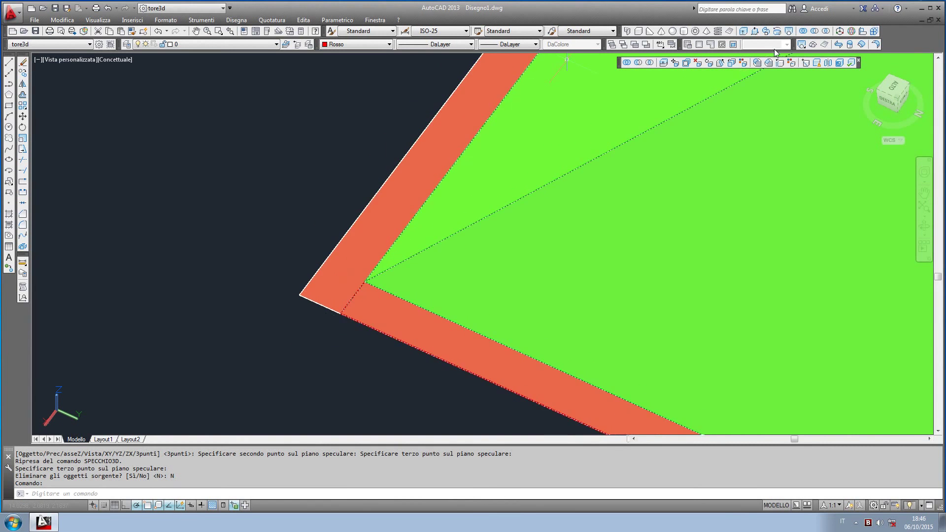
Union the roof and its three fascia pieces into a single solid
left_click(803, 32)
scroll(497, 226, "down", 2)
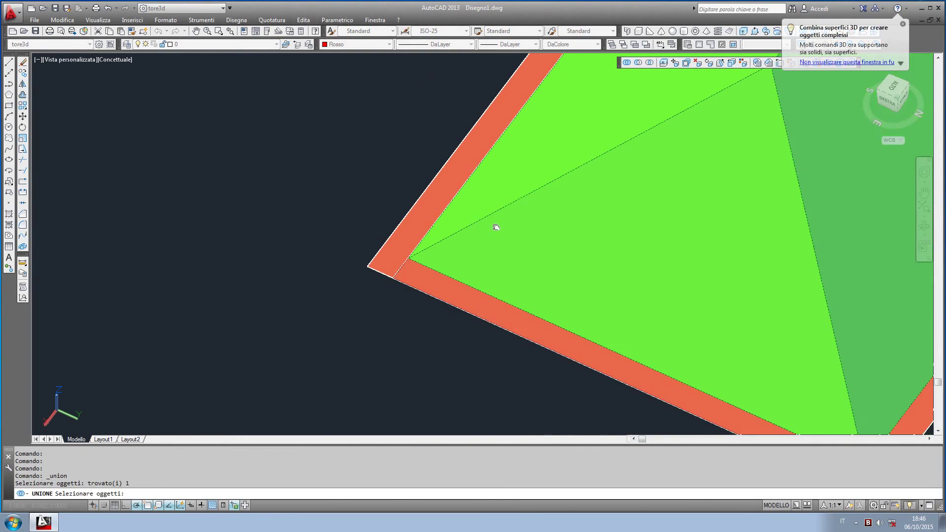
scroll(418, 231, "down", 1)
left_click(371, 235)
scroll(217, 151, "down", 3)
scroll(458, 268, "up", 3)
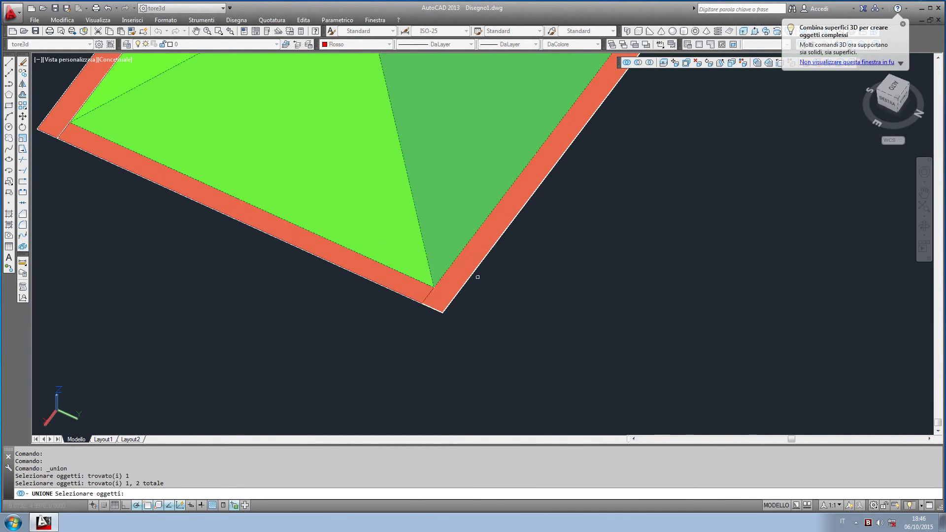
left_click(470, 271)
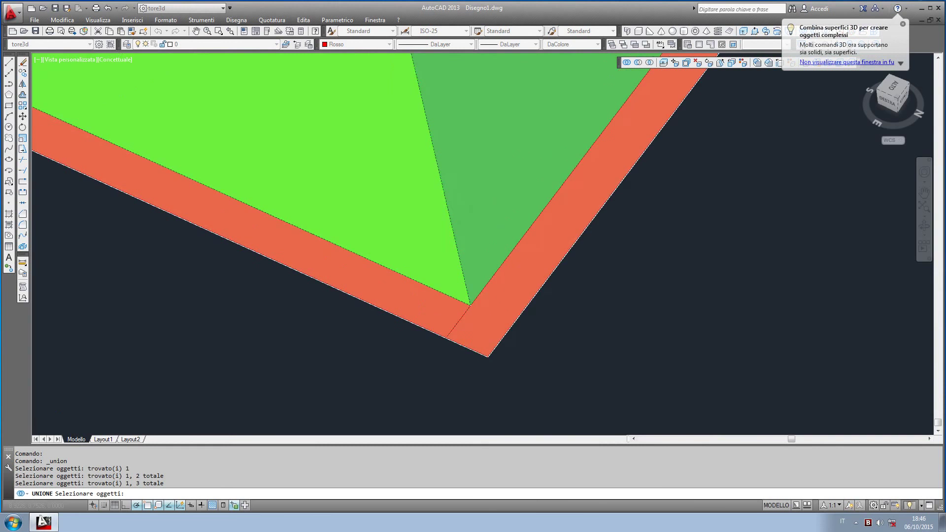
key("Return")
key("Return")
scroll(449, 321, "down", 3)
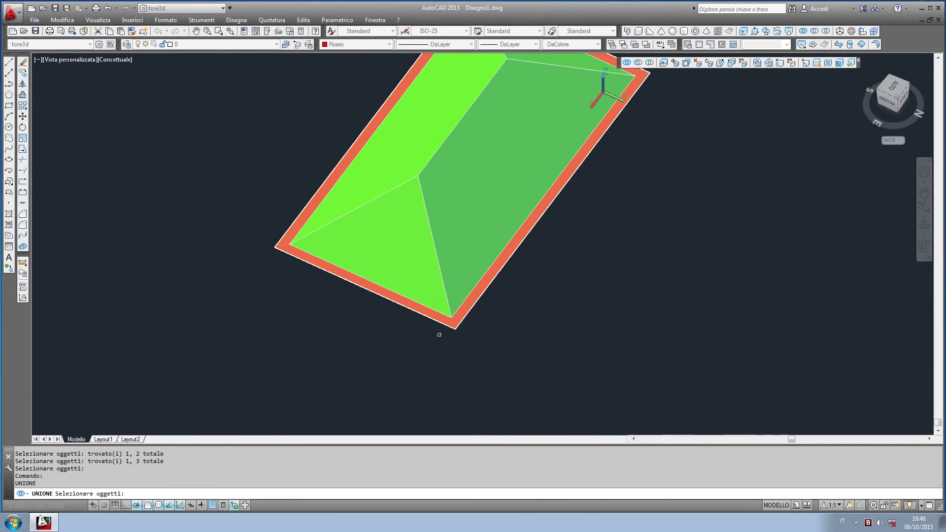
middle_click_drag(430, 328, 424, 236, "shift")
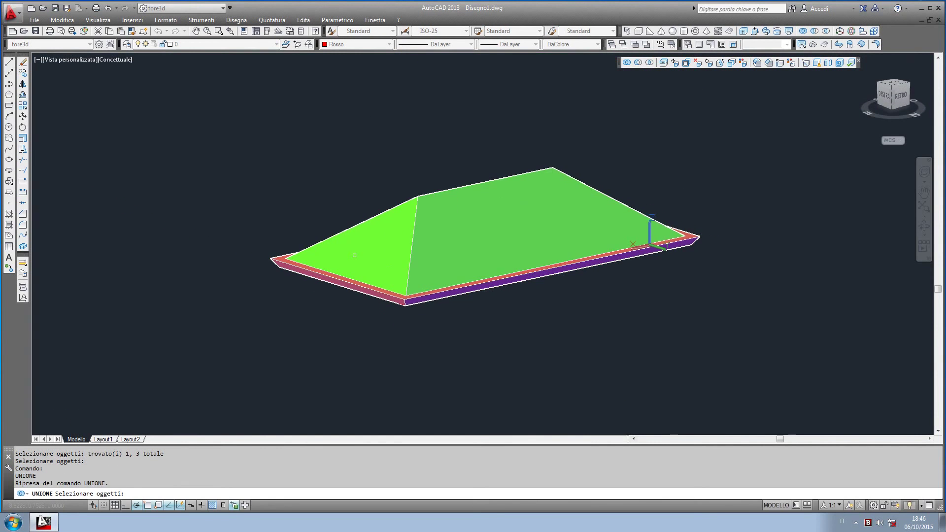
key("Escape")
Window-select the roof solid and set its colour to Rosso (red)
left_click(696, 158)
left_click(460, 310)
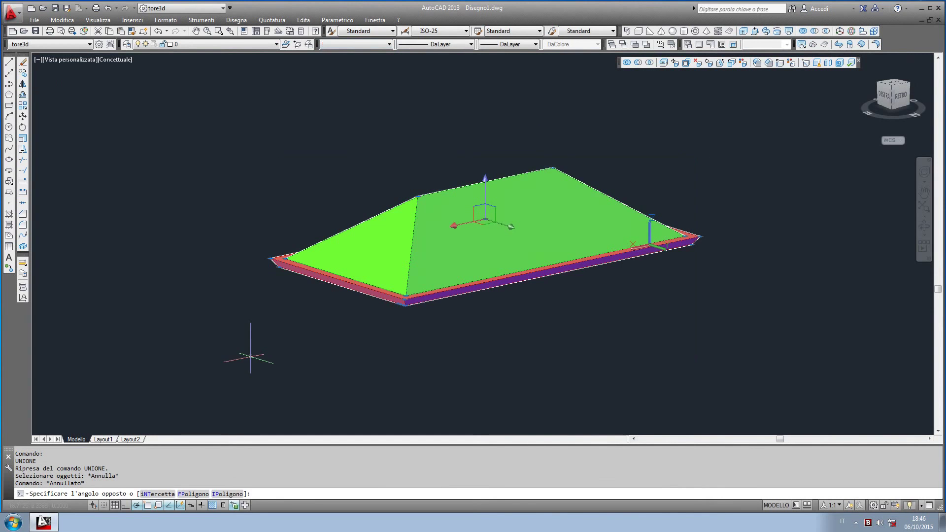
left_click(383, 43)
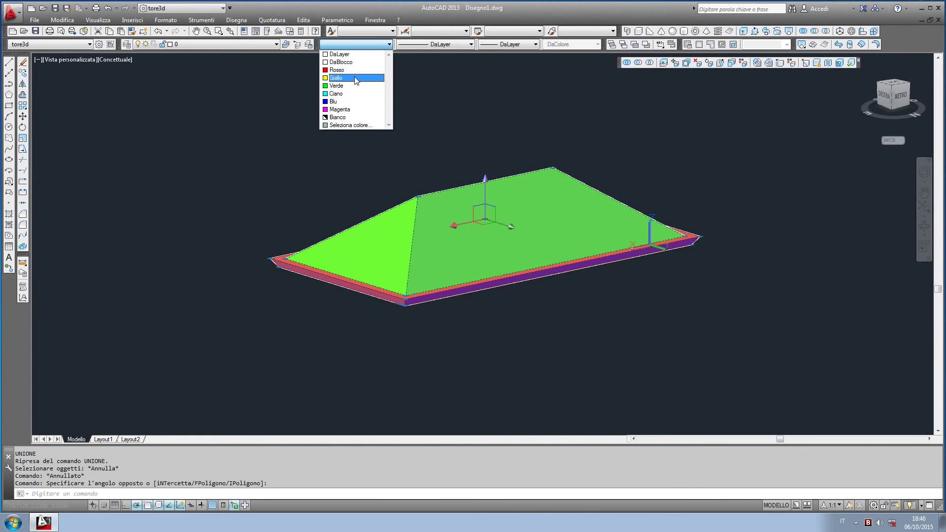
left_click(340, 70)
key("Escape")
key("Escape")
middle_click_drag(374, 223, 393, 203)
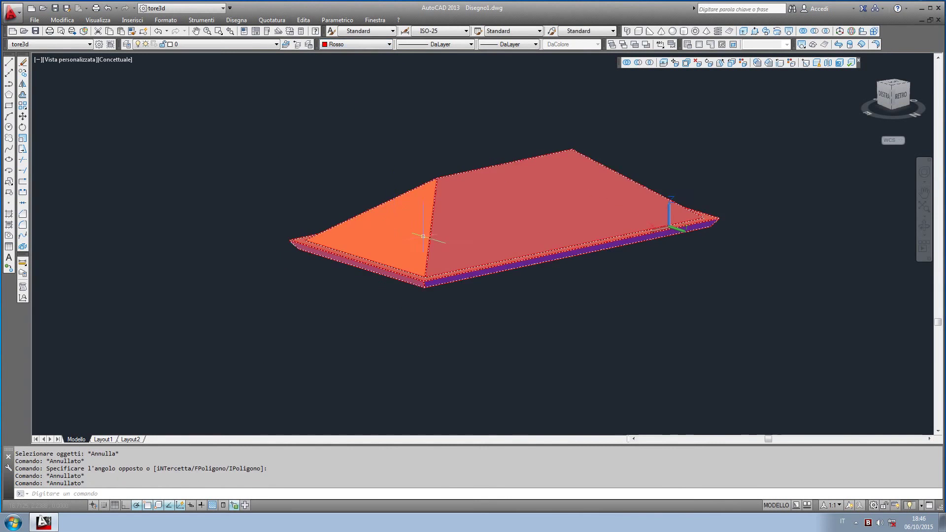
mouse_move(422, 237)
middle_mouse_down("shift")
mouse_move(424, 247)
mouse_move(448, 223)
middle_mouse_up("shift")
scroll(447, 253, "up", 2)
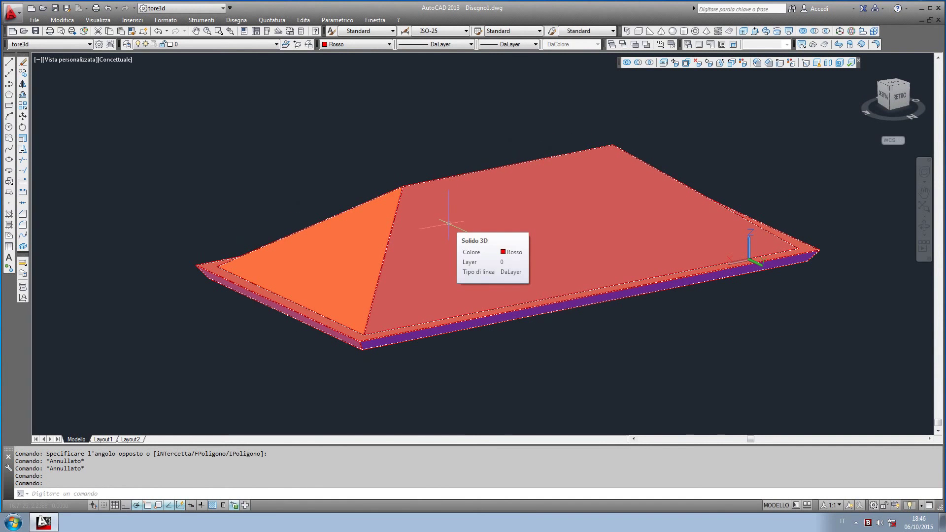
Fillet the roof's ridge edge with FILLETEDGE at a 0.25 radius
left_click(758, 63)
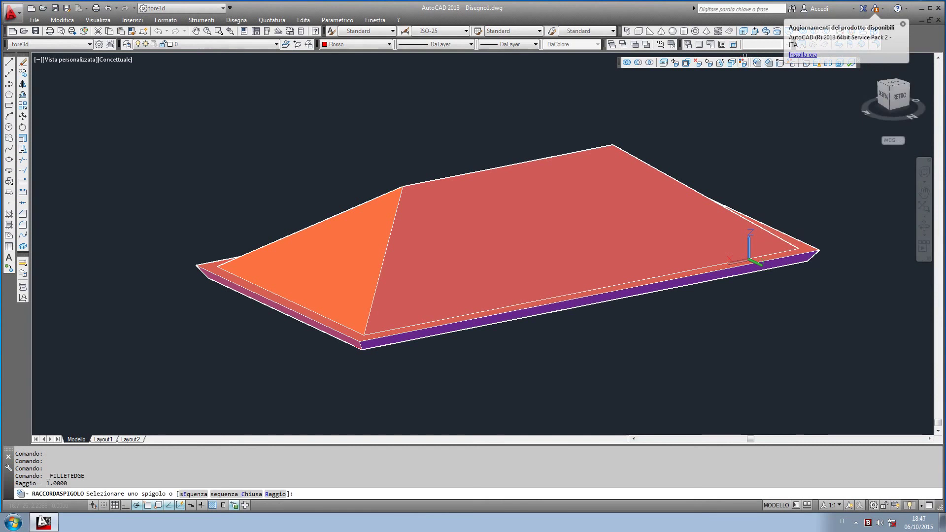
mouse_move(496, 172)
middle_mouse_down("shift")
mouse_move(475, 221)
mouse_move(474, 208)
middle_mouse_up("shift")
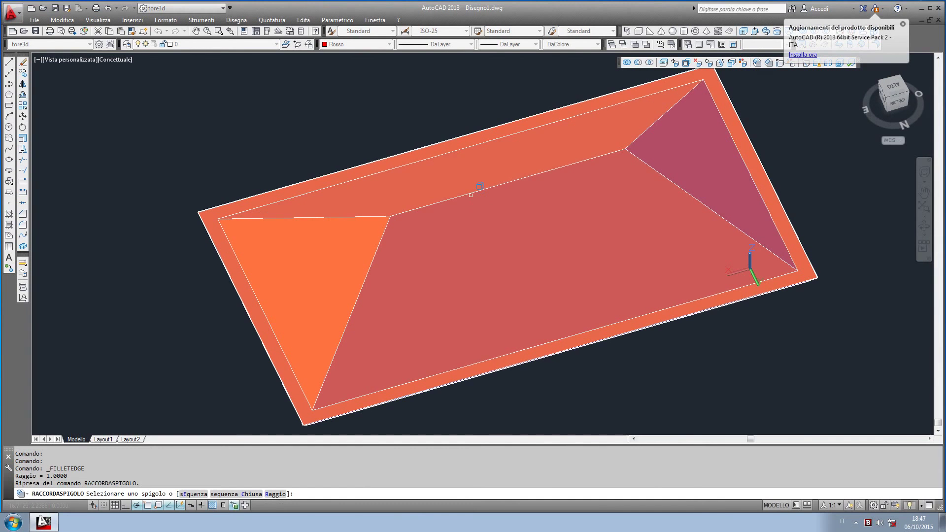
left_click(468, 195)
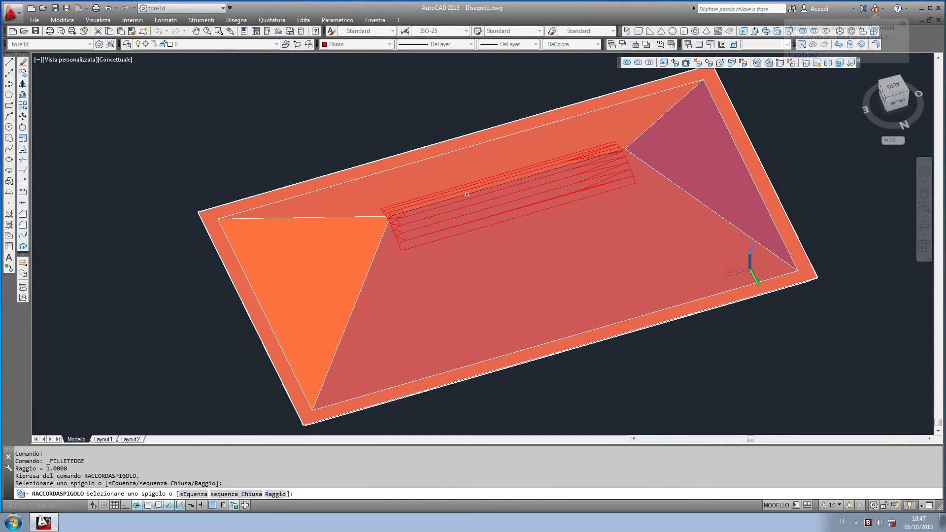
left_click(274, 495)
type("0.25")
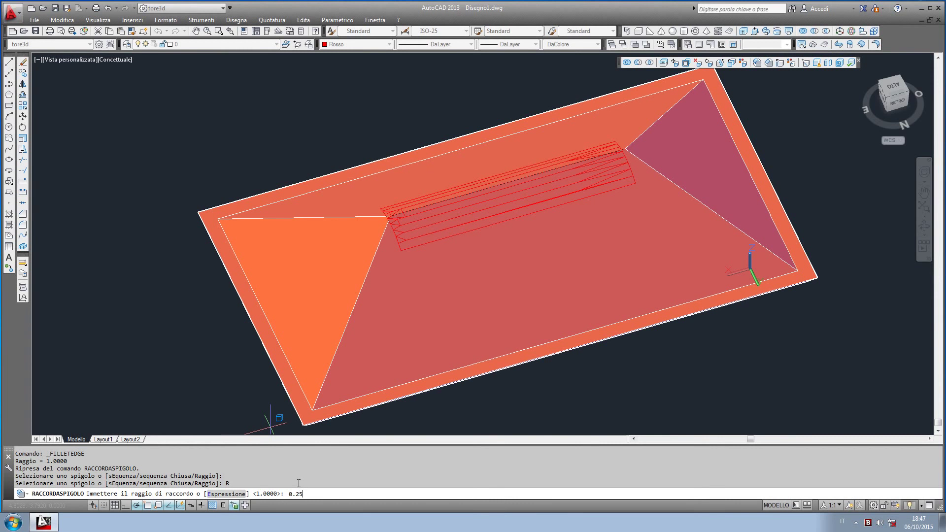
key("Return")
key("Return")
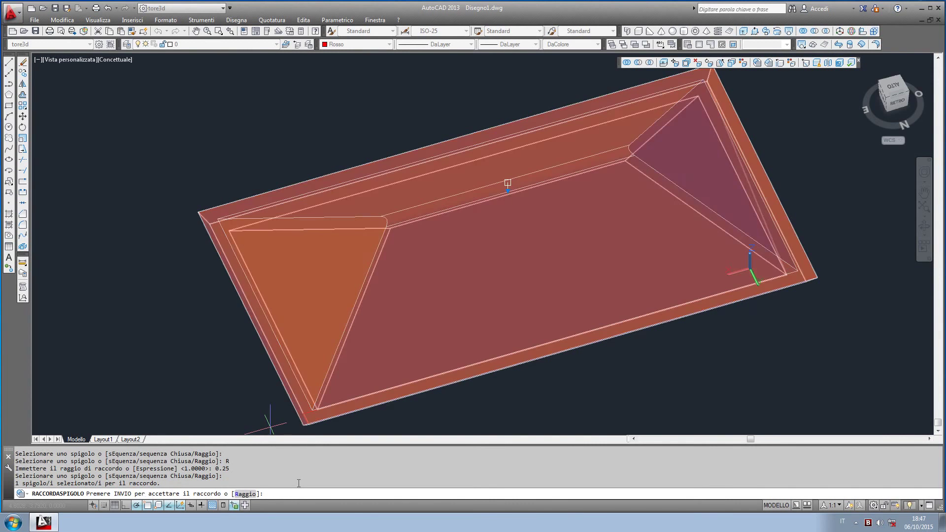
key("Return")
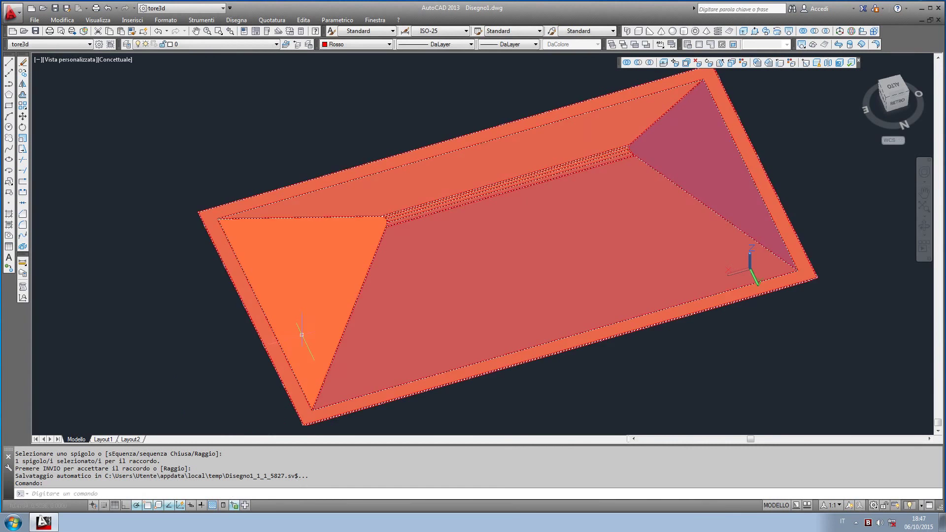
middle_click_drag(357, 274, 414, 242, "shift")
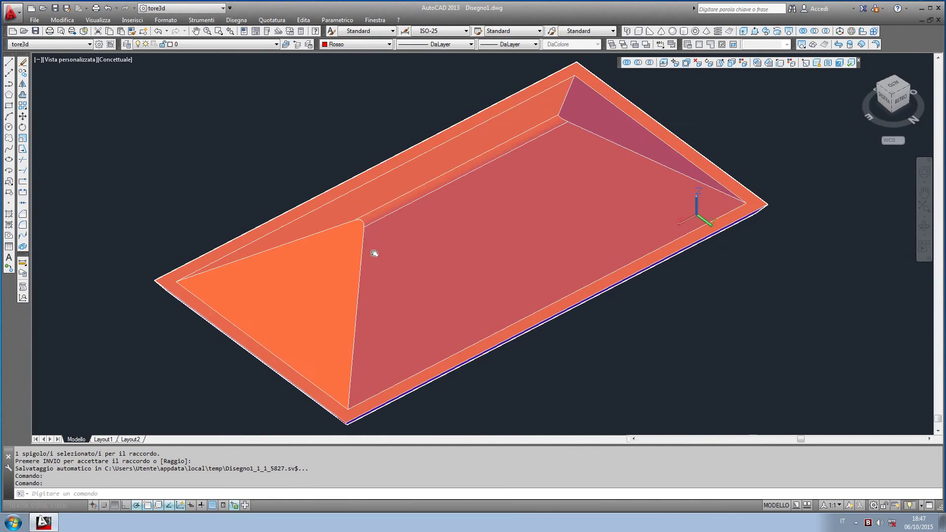
Fillet the ridge and three hip edges with a 0.15 radius
left_click(757, 66)
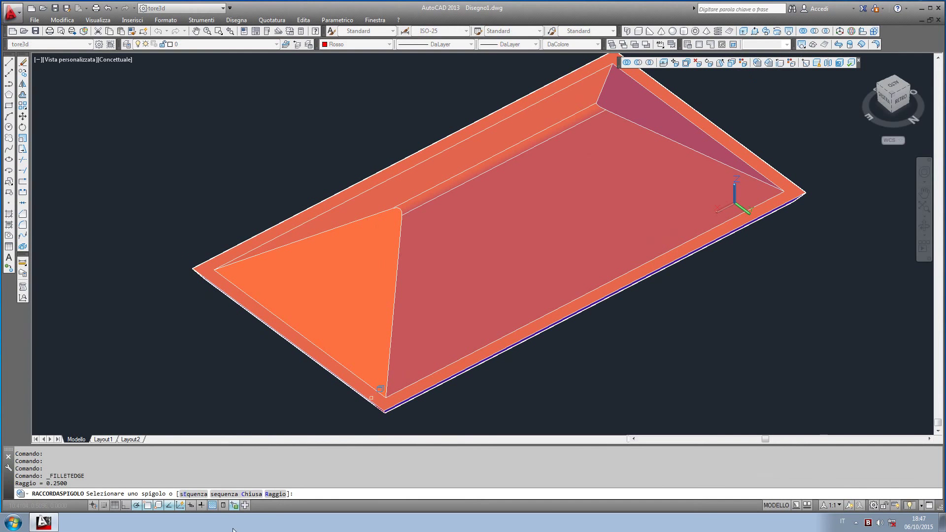
left_click(276, 494)
type("0.15")
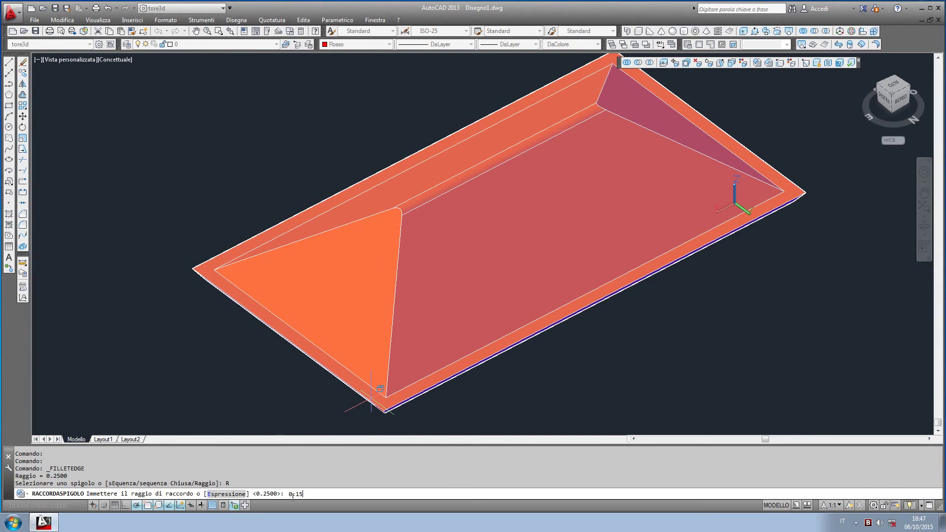
key("Return")
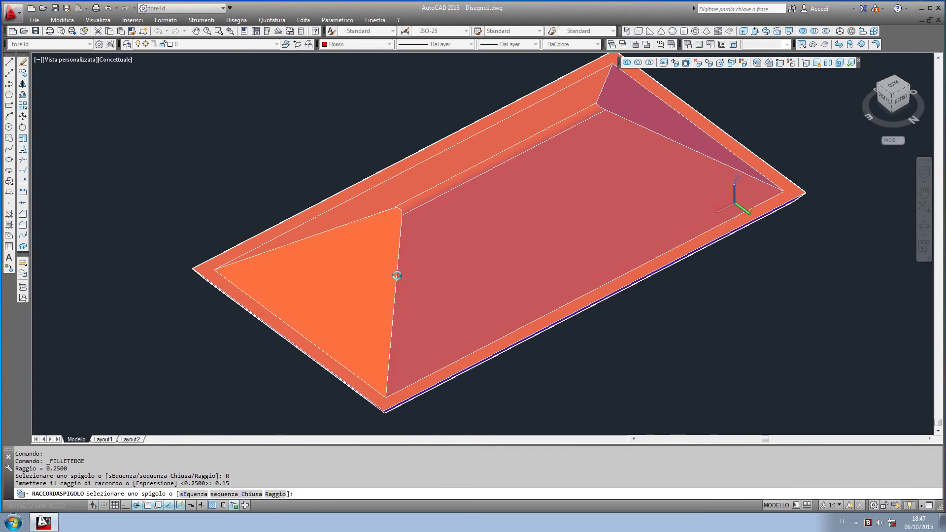
left_click(394, 275)
left_click(362, 220)
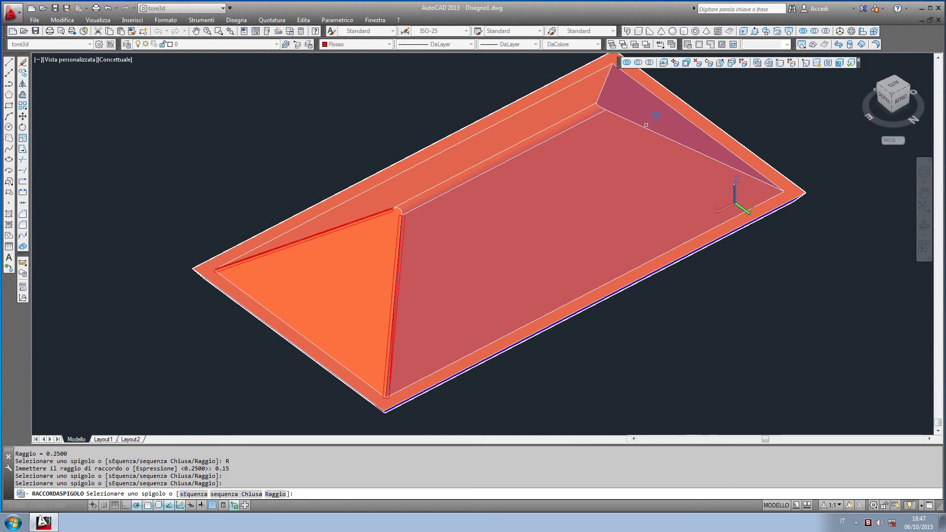
left_click(642, 125)
left_click(601, 89)
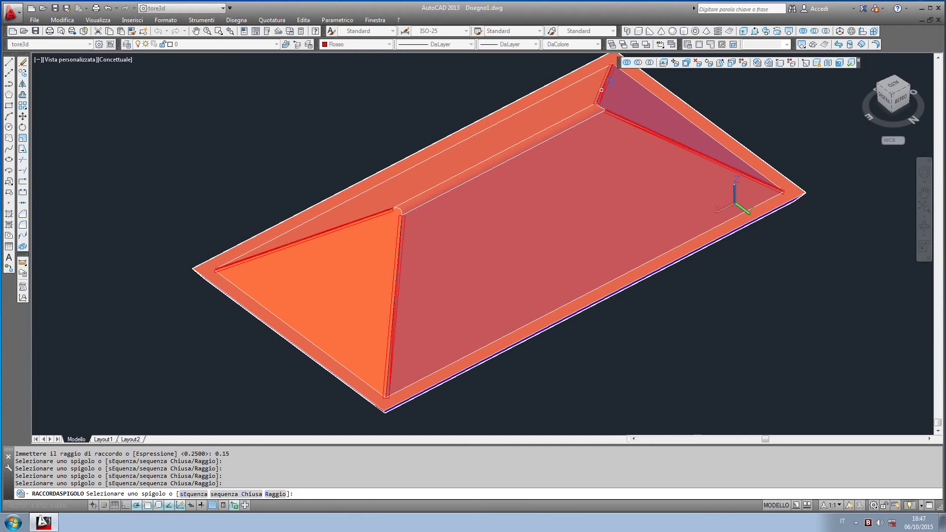
key("Escape")
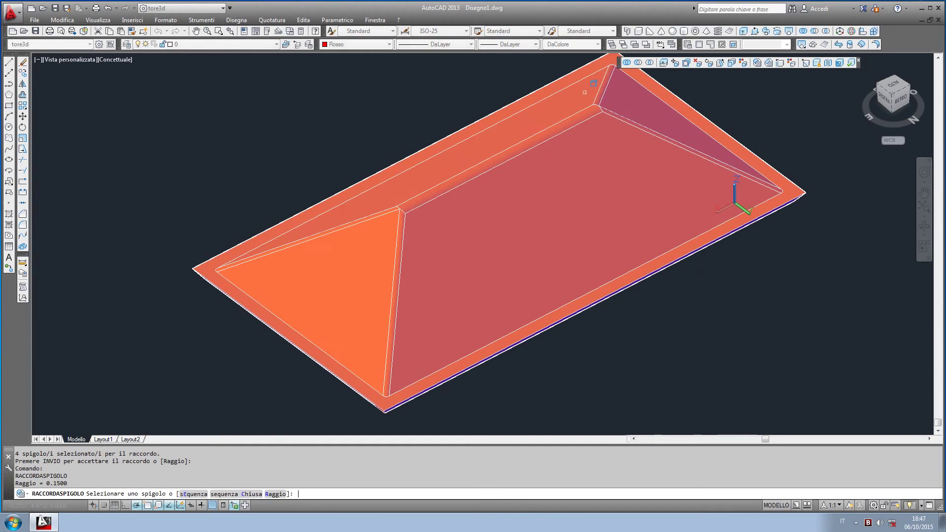
scroll(401, 234, "up", 3)
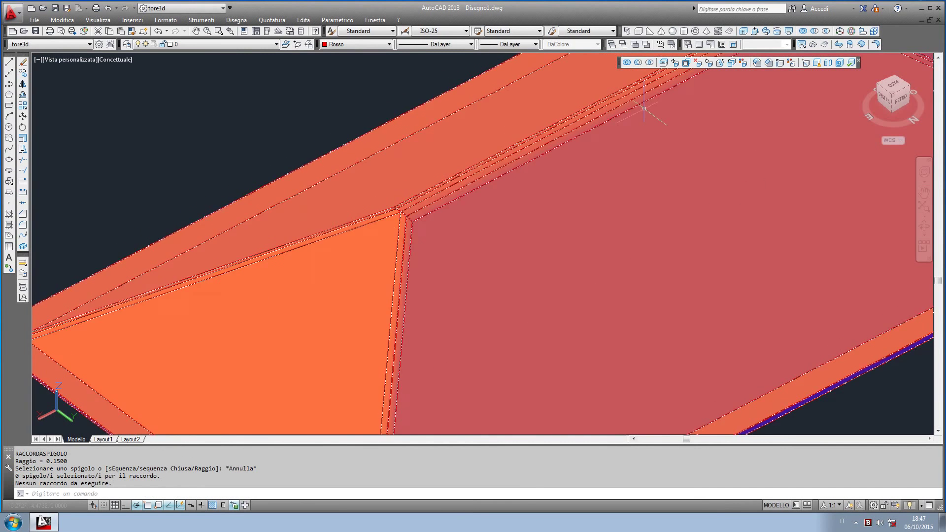
Attempt a fillet on the two corner edges where ridge meets hip
left_click(757, 62)
scroll(395, 201, "up", 1)
scroll(415, 231, "up", 1)
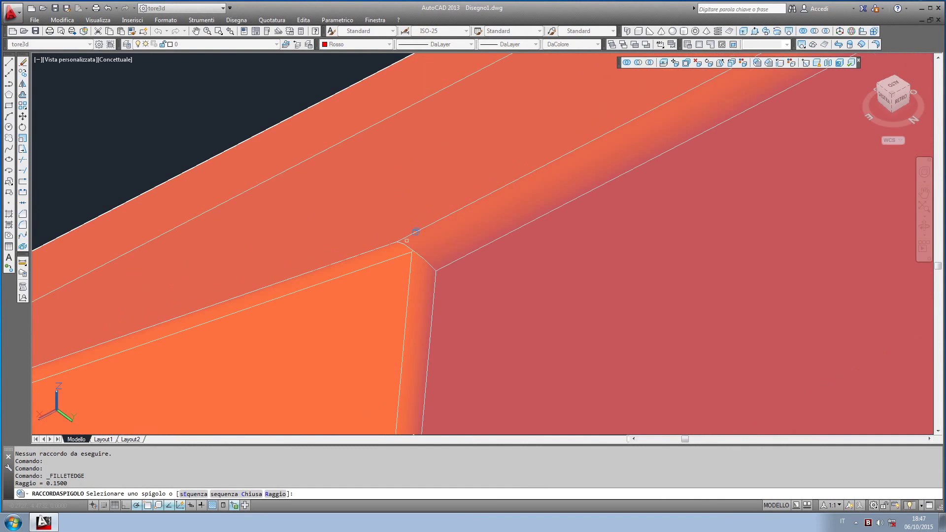
left_click(420, 240)
left_click(415, 238)
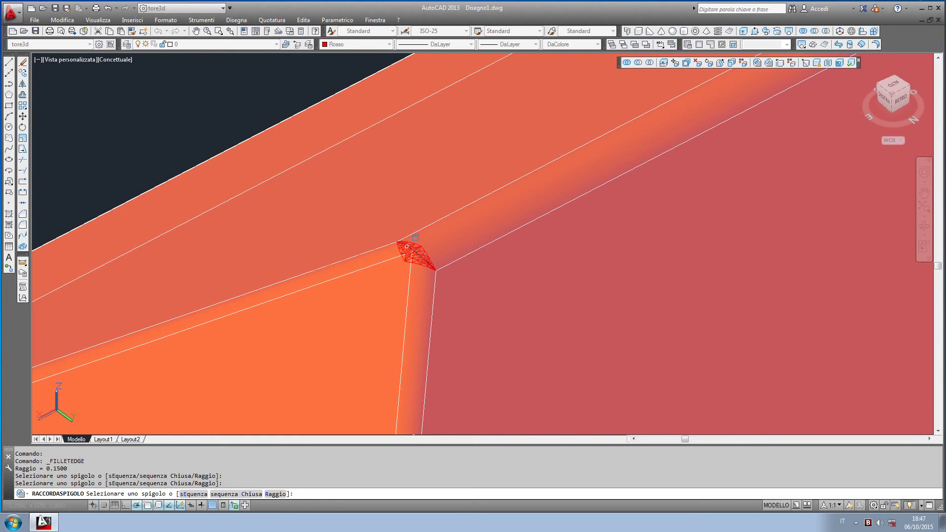
key("Return")
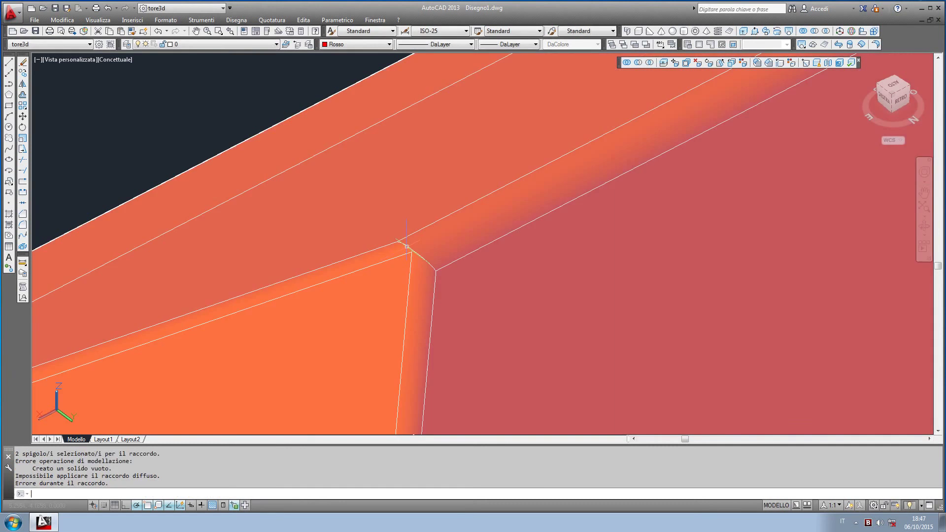
key("Return")
key("Return")
key("Escape")
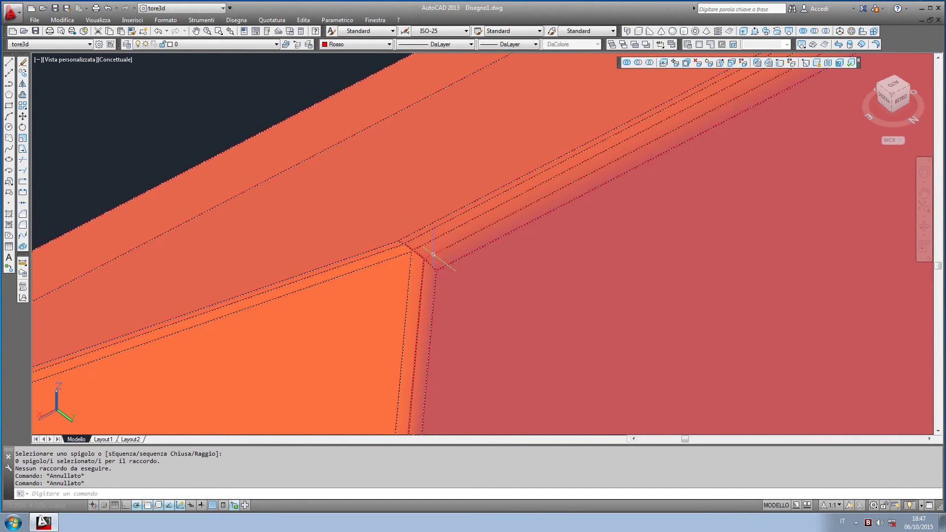
scroll(434, 253, "up", 2)
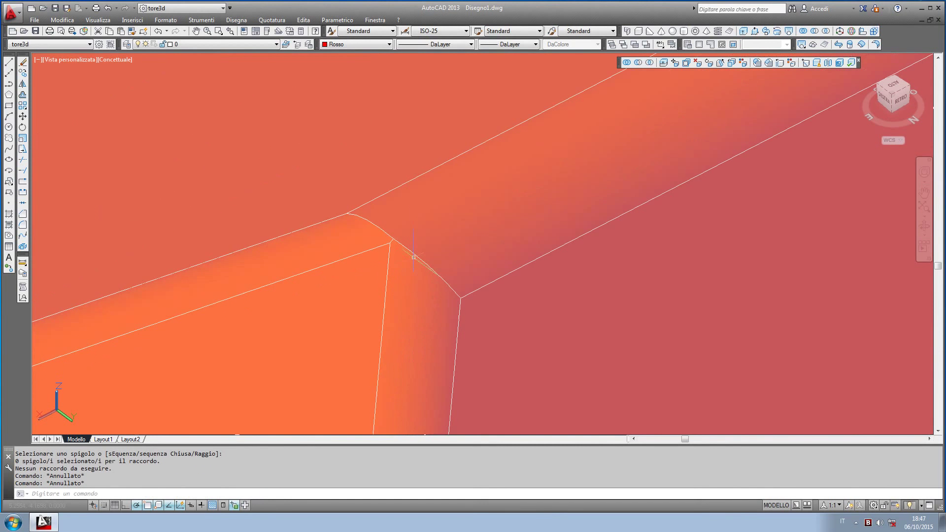
Fillet the two ridge-hip corner edges with a 0.1 radius
left_click(757, 62)
left_click(420, 224)
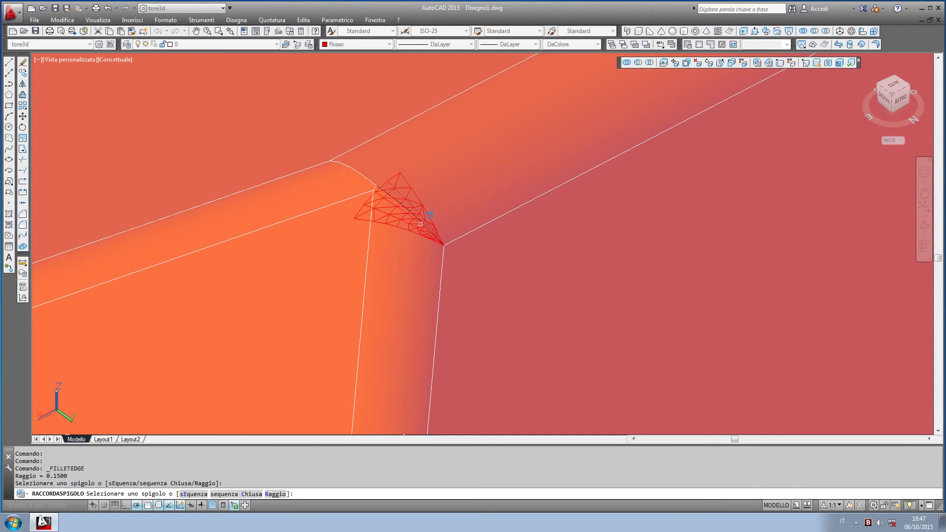
left_click(372, 183)
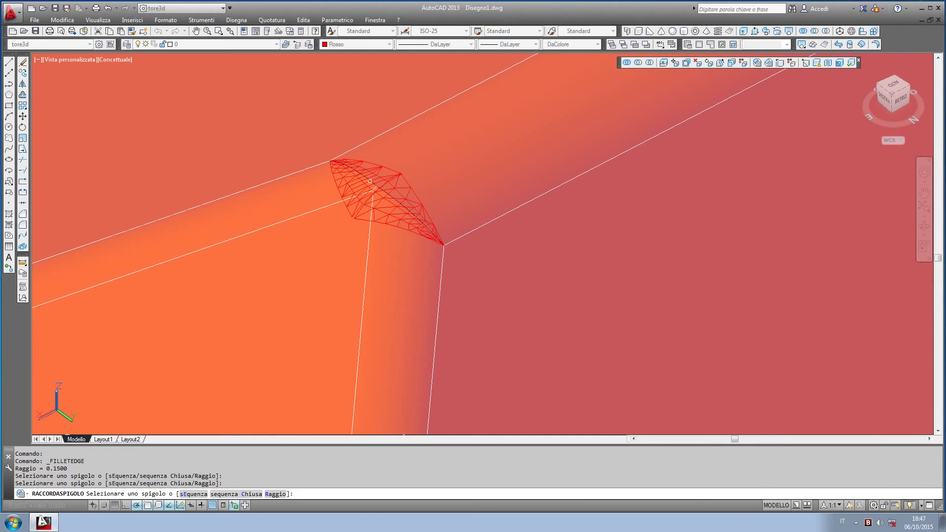
left_click(275, 494)
type("0.1")
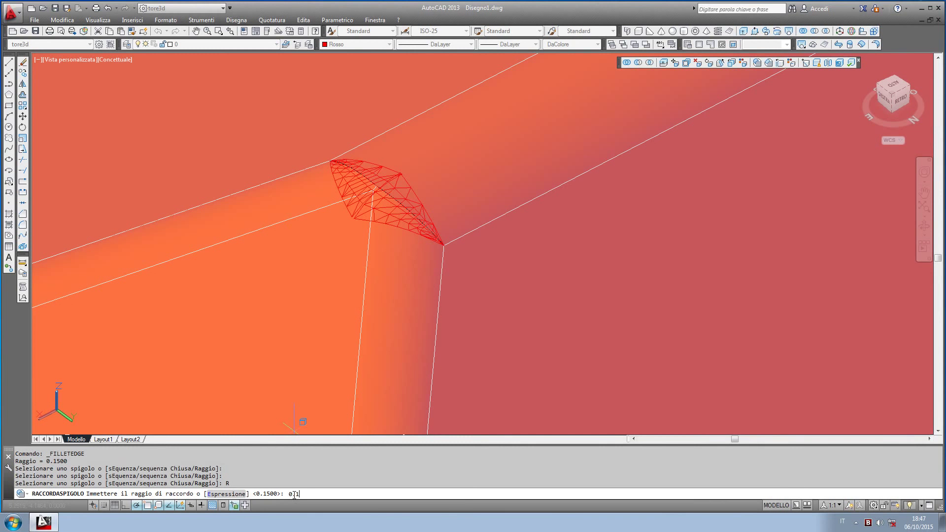
key("Return")
key("Return")
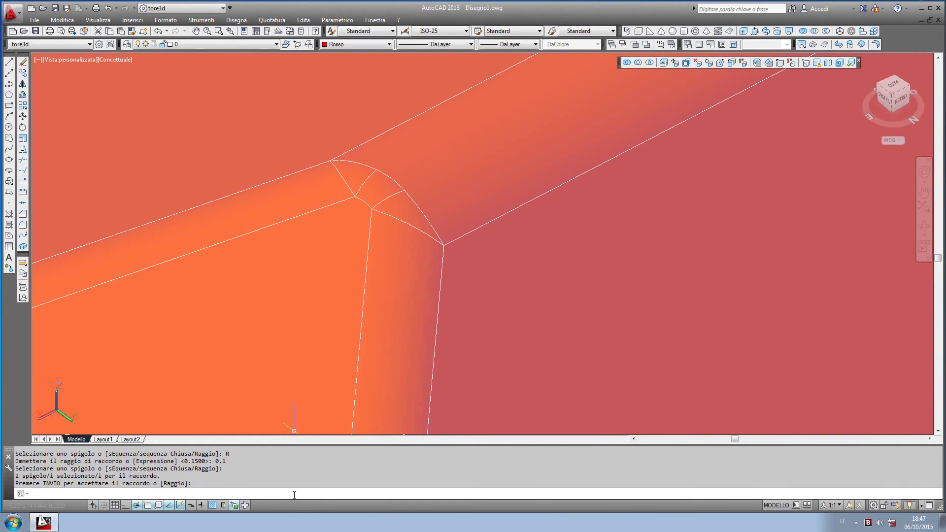
key("Return")
key("Escape")
scroll(454, 306, "down", 5)
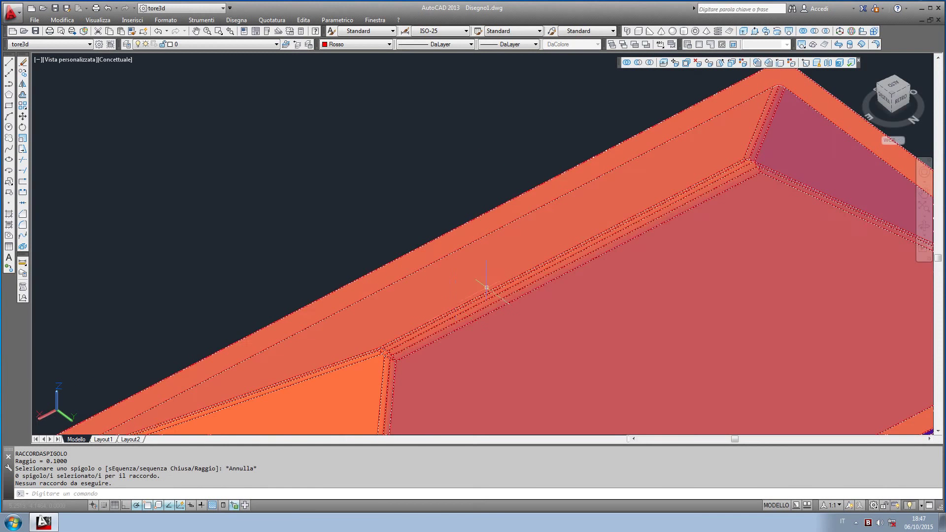
Orbit to the opposite ridge end and fillet its corner edges at 0.1 radius
scroll(542, 279, "down", 3)
middle_click_drag(516, 284, 633, 176, "shift")
scroll(623, 194, "up", 5)
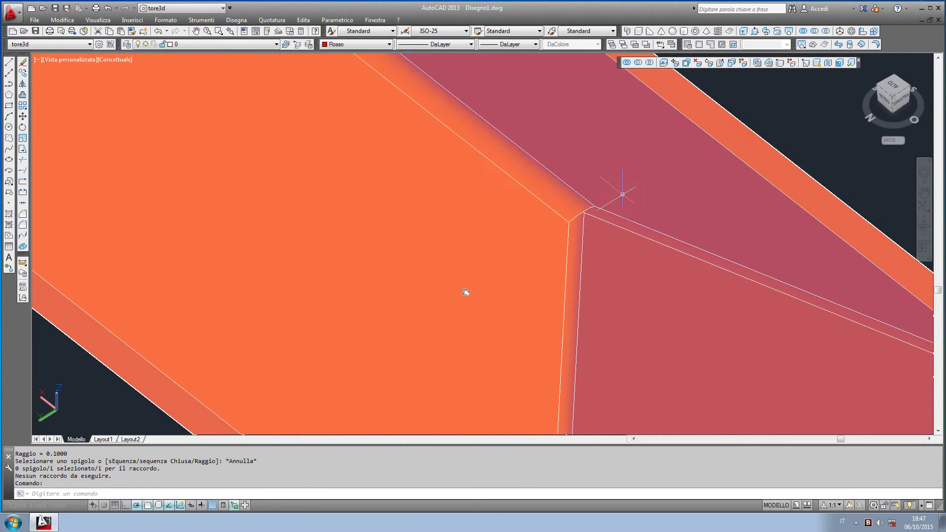
left_click(760, 65)
scroll(542, 237, "up", 3)
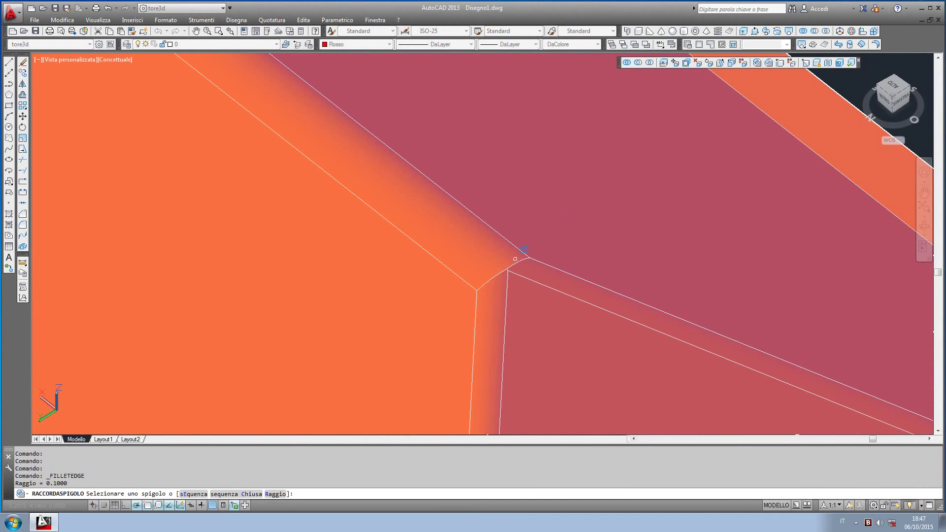
left_click(499, 274)
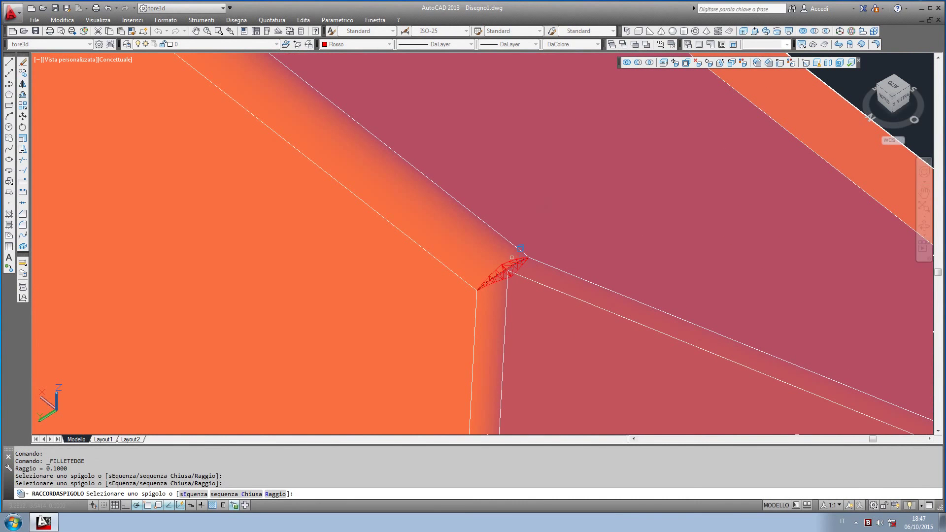
key("Return")
key("Return")
key("Return")
scroll(562, 259, "down", 3)
scroll(536, 273, "down", 3)
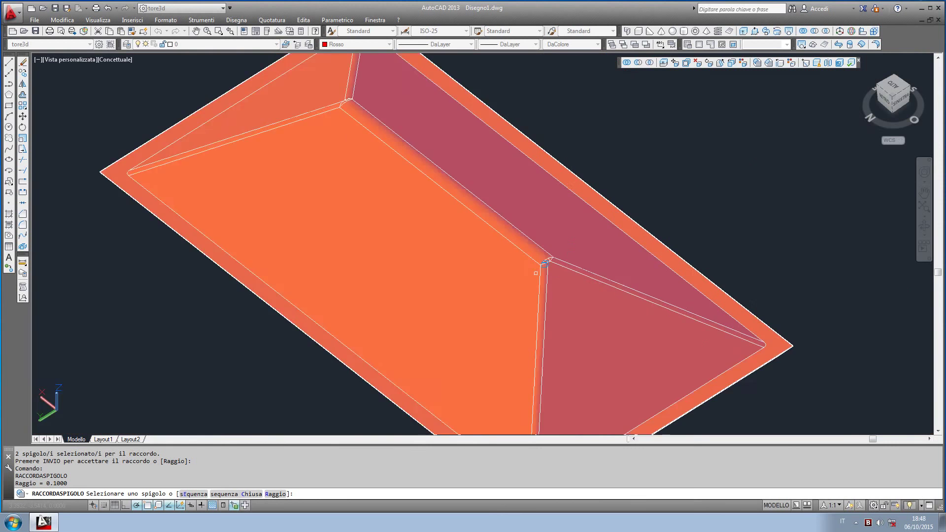
scroll(536, 273, "down", 3)
mouse_move(511, 301)
middle_mouse_down("shift")
mouse_move(564, 274)
mouse_move(361, 321)
mouse_move(435, 342)
mouse_move(512, 340)
middle_mouse_up("shift")
scroll(454, 340, "up", 5)
key("Escape")
Start an edge fillet on the fascia's upper edge with a 0.04 radius
left_click(757, 63)
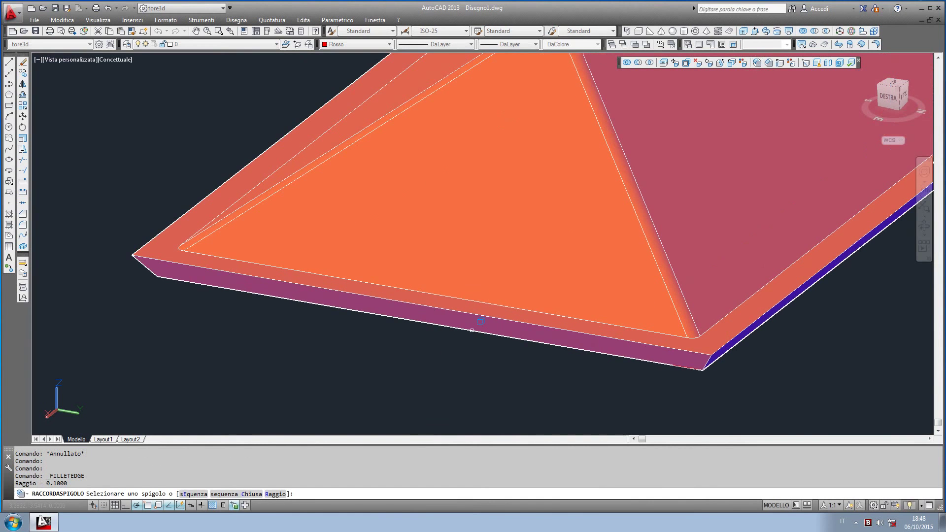
scroll(498, 310, "up", 2)
left_click(491, 318)
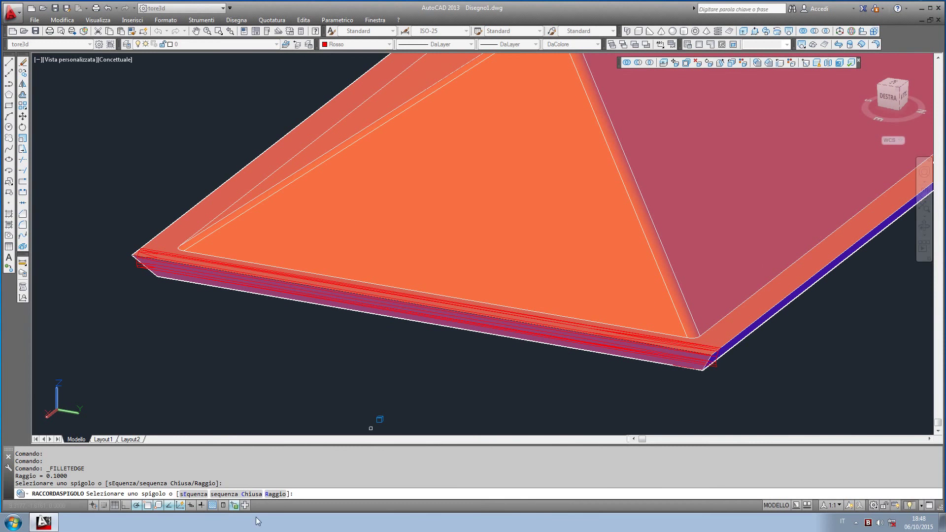
left_click(276, 494)
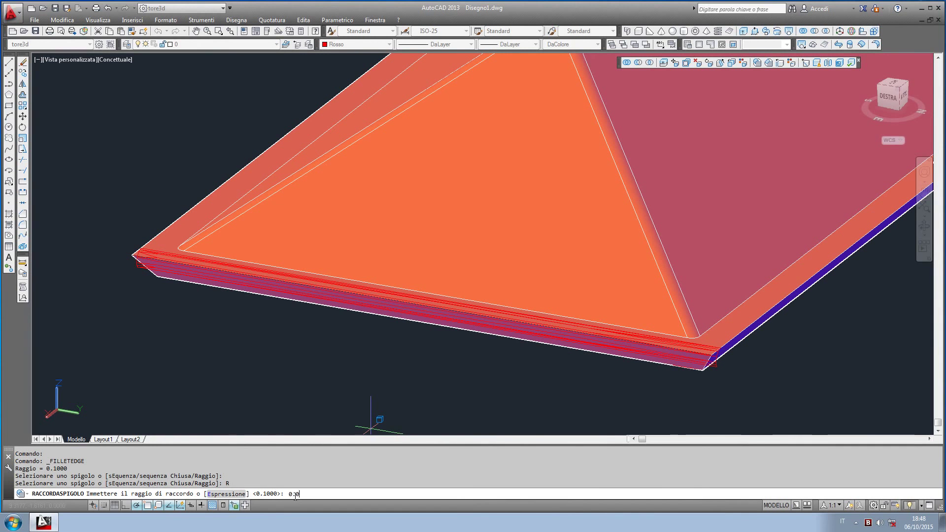
type("4")
key("Return")
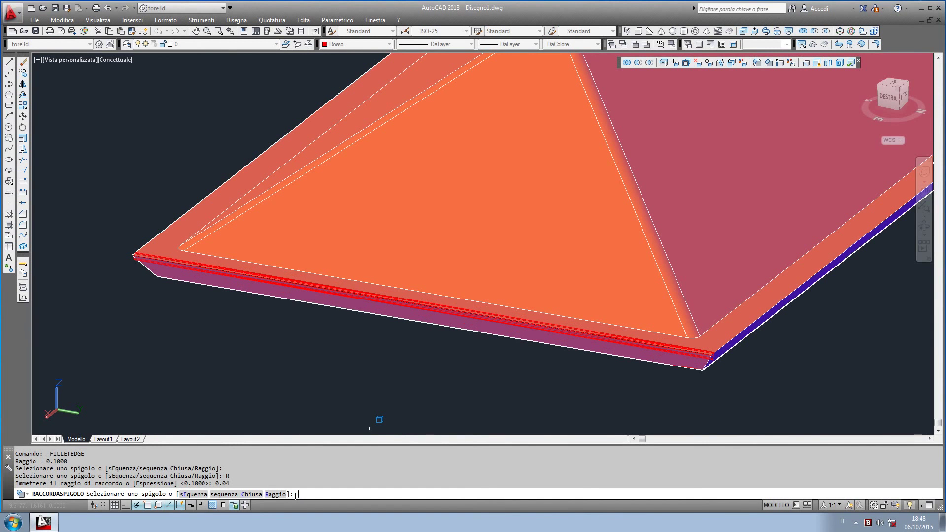
Orbit around the roof and add the remaining fascia edges, including the long lower-right one
scroll(553, 418, "down", 3)
middle_click_drag(602, 390, 598, 387, "shift")
scroll(505, 373, "up", 3)
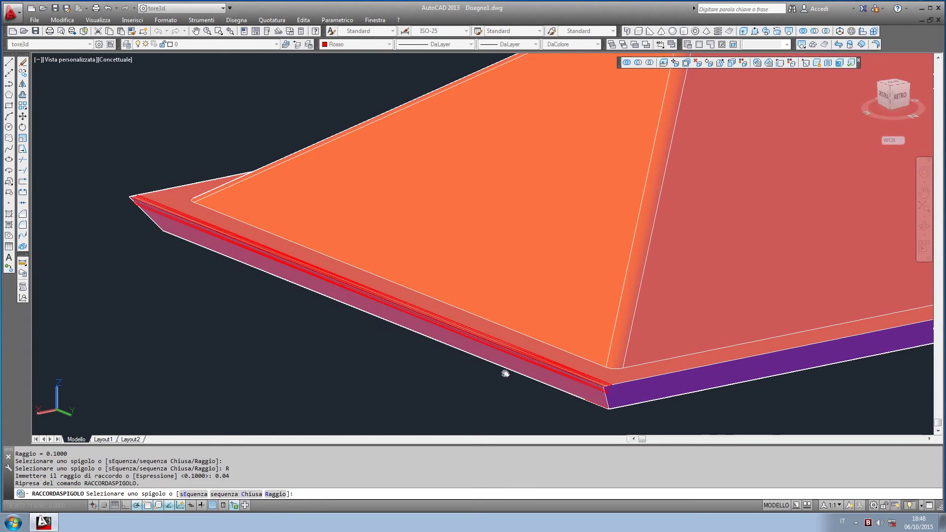
scroll(505, 373, "down", 2)
scroll(505, 373, "down", 3)
mouse_move(522, 372)
middle_mouse_down("shift")
mouse_move(530, 372)
mouse_move(481, 296)
middle_mouse_up("shift")
scroll(641, 315, "up", 2)
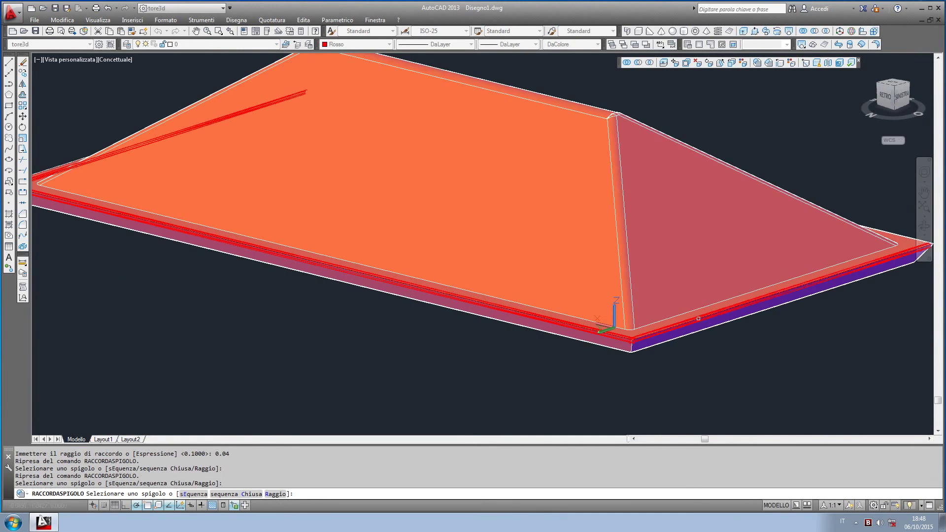
scroll(698, 318, "down", 3)
middle_click_drag(617, 329, 477, 355, "shift")
scroll(477, 355, "up", 1)
scroll(477, 355, "up", 3)
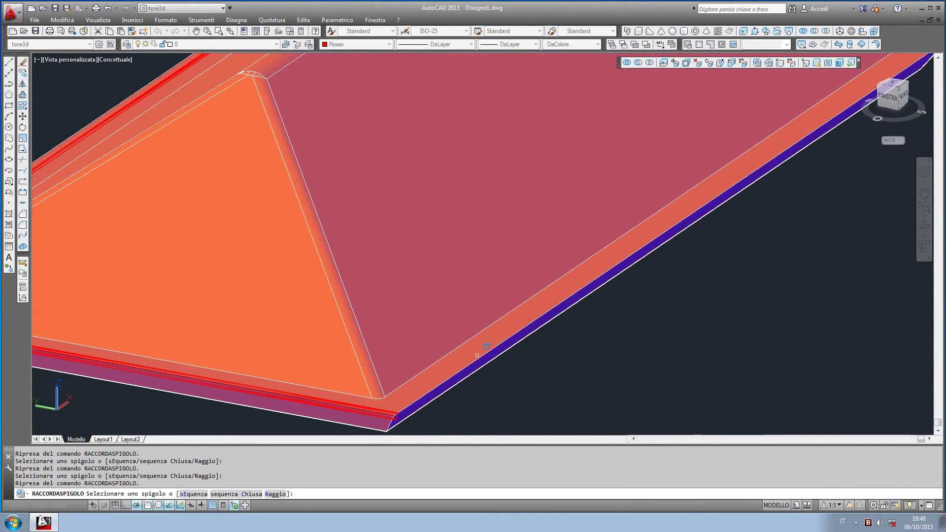
left_click(481, 356)
key("Return")
scroll(399, 347, "down", 3)
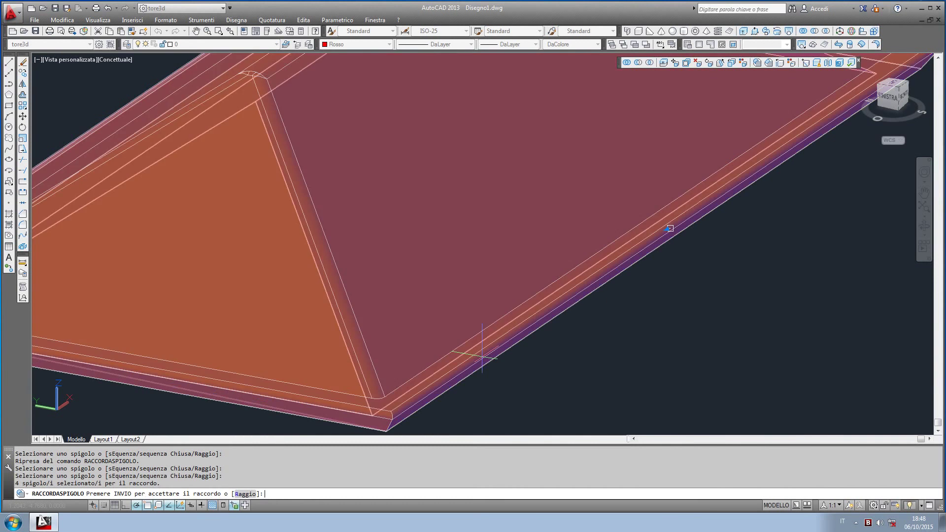
key("Return")
key("Escape")
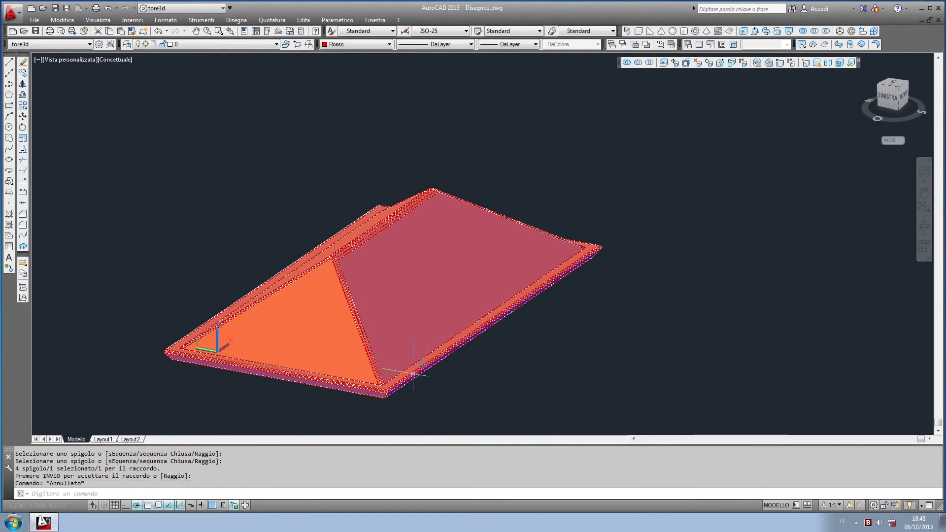
Run edge fillets setting a 0.15 radius, finishing without rounding any edge
middle_click_drag(406, 361, 396, 236, "shift")
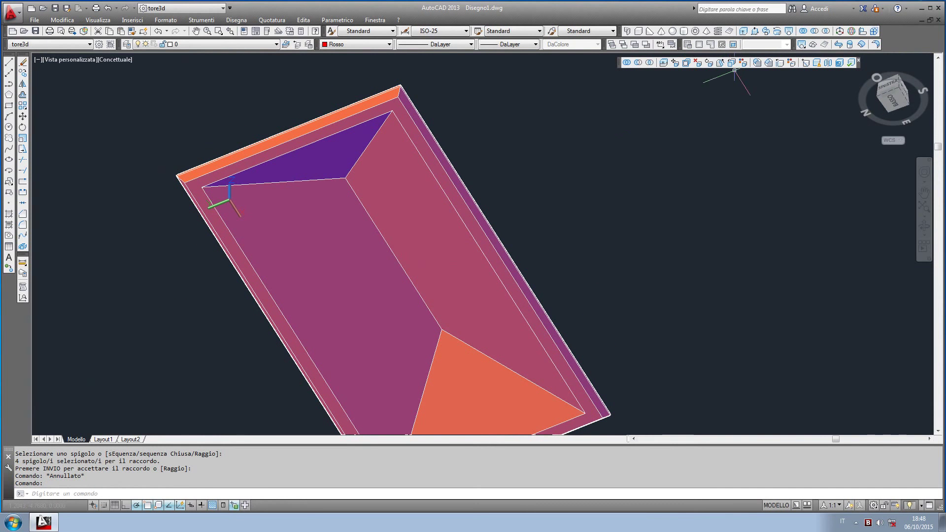
left_click(767, 63)
left_click(394, 252)
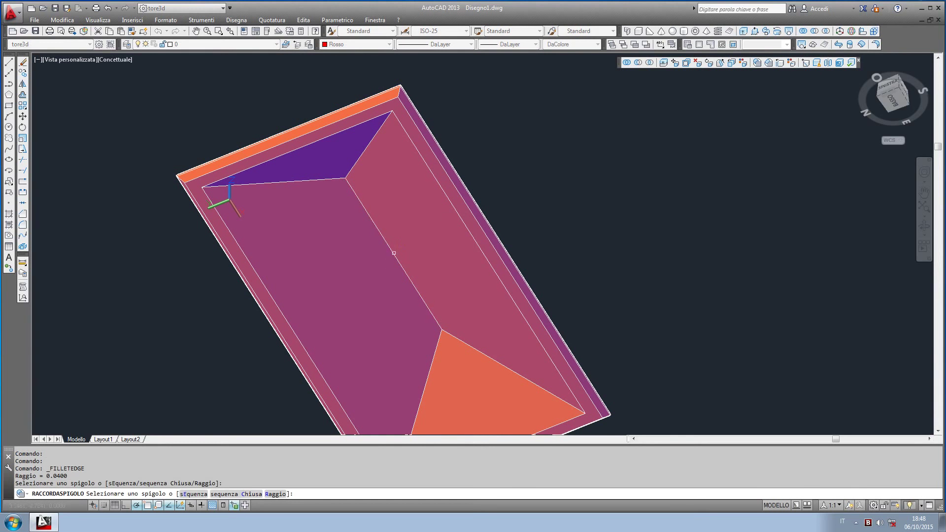
key("Return")
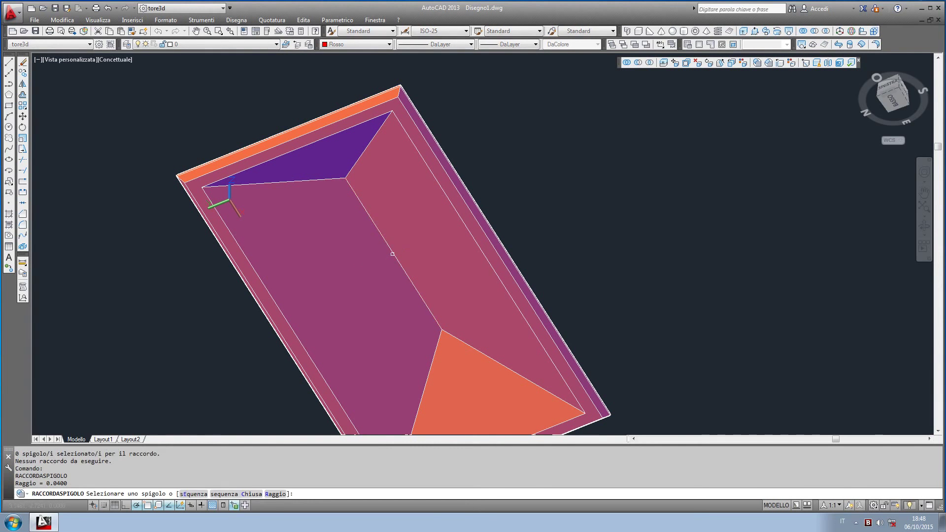
left_click(768, 63)
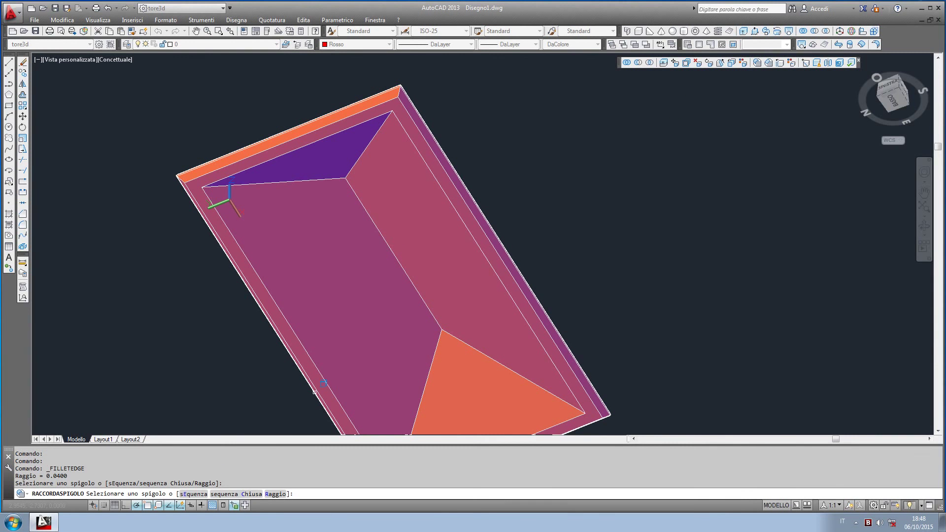
type("R")
key("Return")
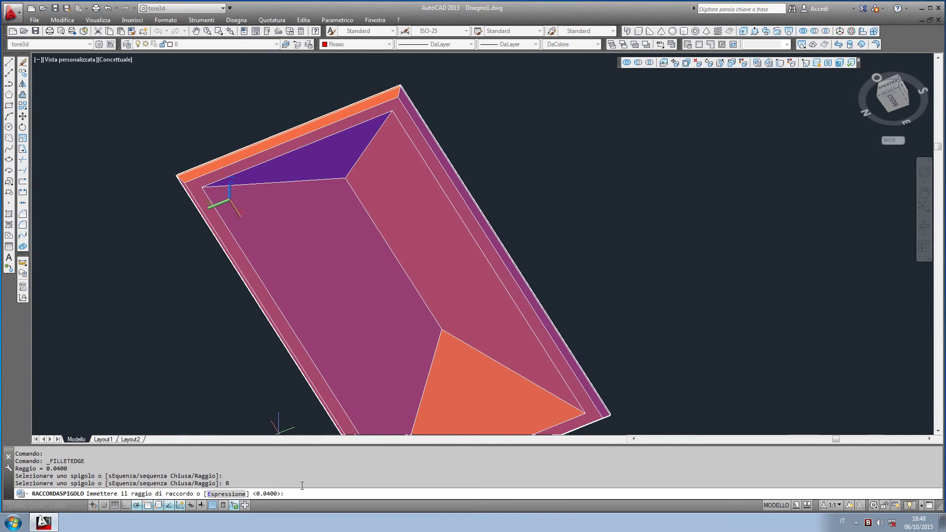
key("Return")
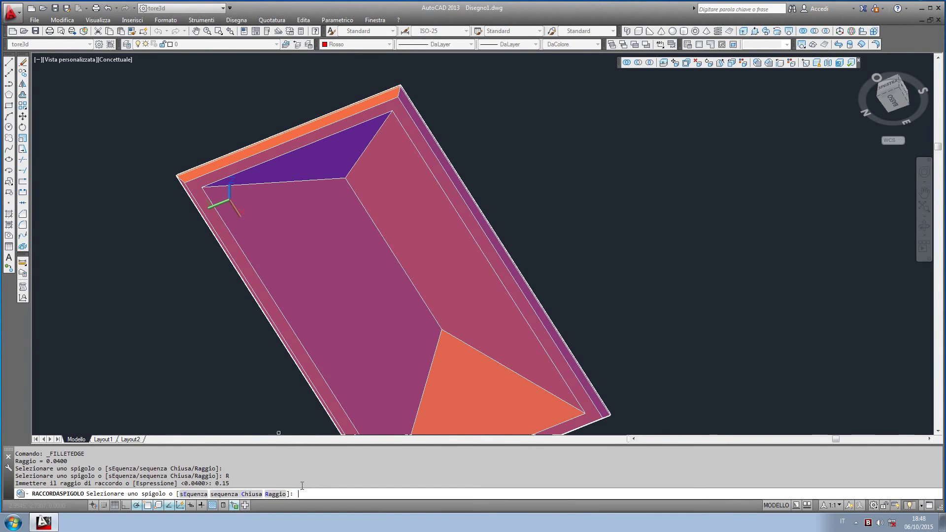
key("Return")
key("Escape")
key("Escape")
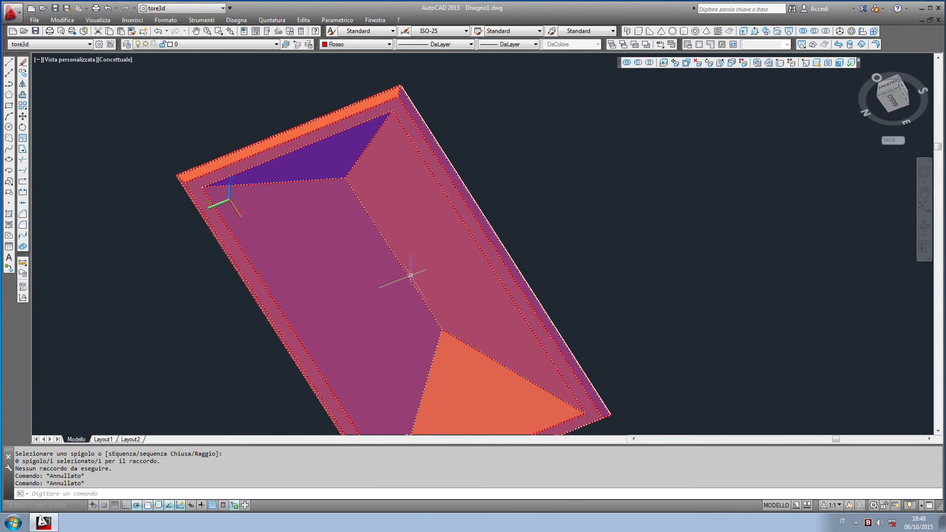
Change the edge-fillet radius to 0.25, cancelling before any edge is rounded
left_click(397, 270)
middle_click_drag(397, 271, 361, 210, "shift")
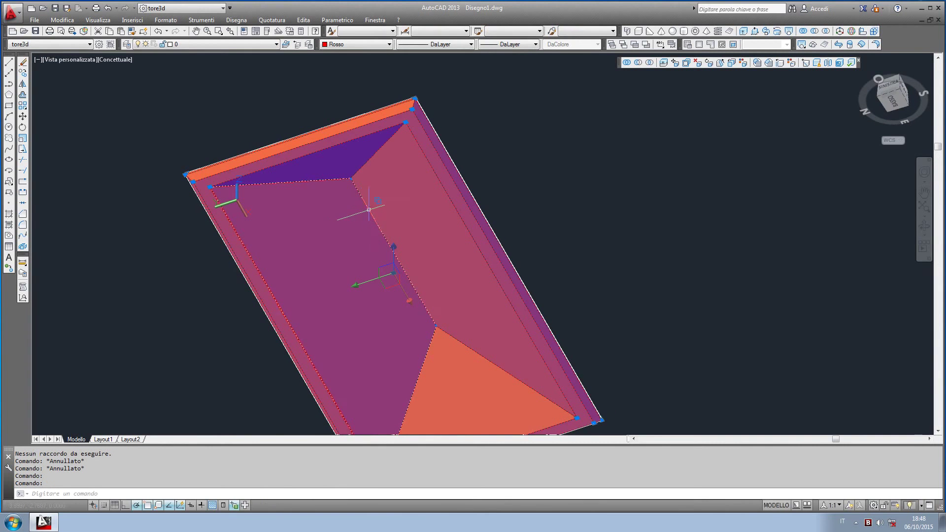
middle_click_drag(512, 190, 521, 198, "shift")
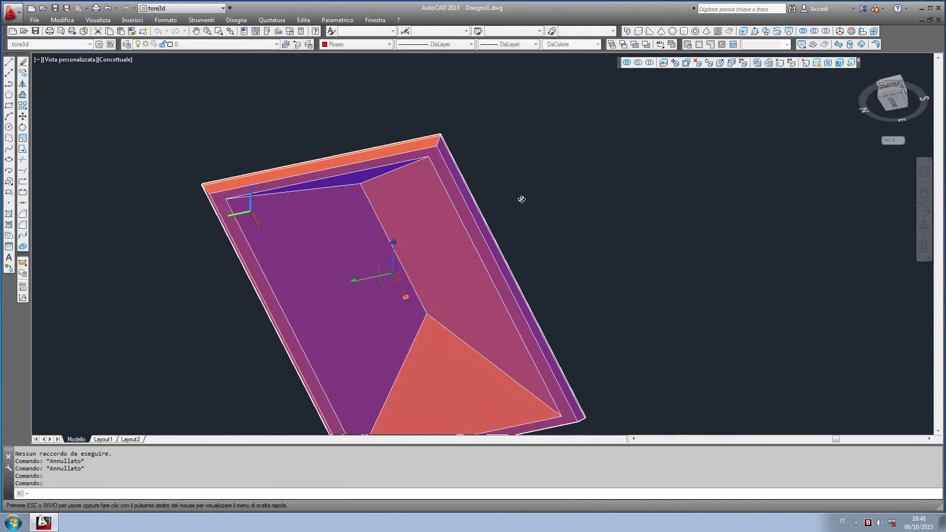
left_click(757, 63)
scroll(389, 246, "up", 2)
scroll(394, 244, "up", 2)
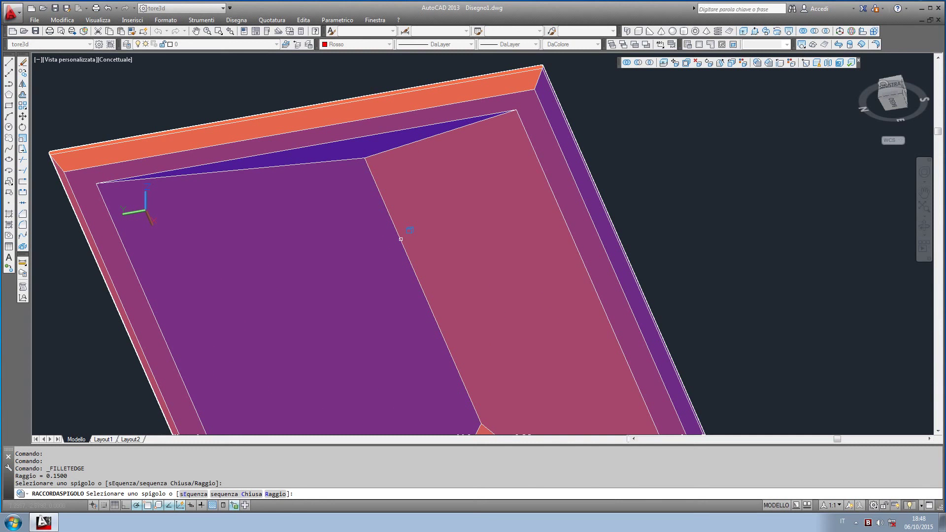
left_click(269, 494)
type("0.2")
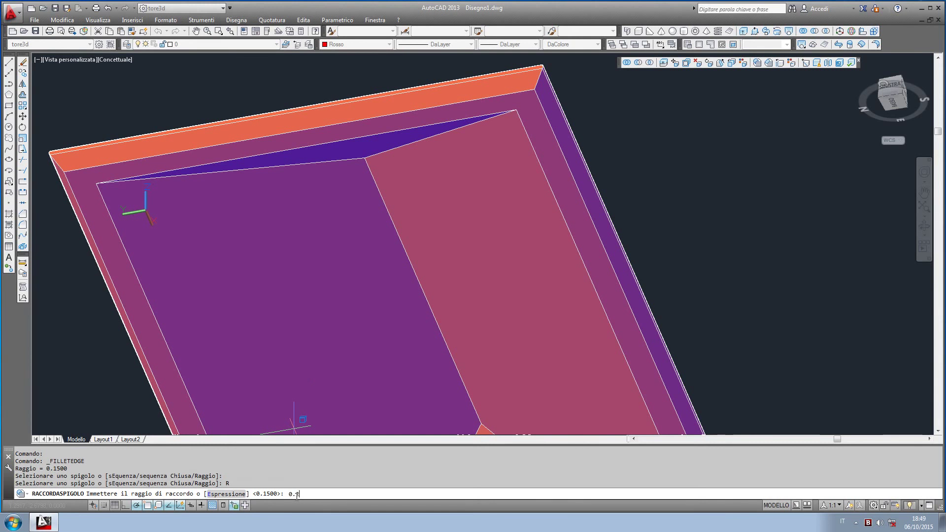
type("5")
key("Return")
key("Escape")
key("Escape")
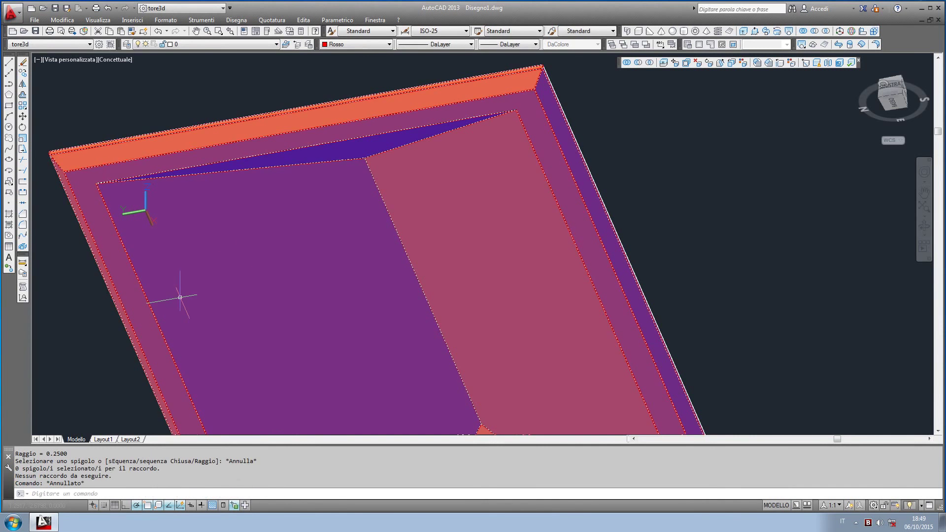
Orbit to an isometric view and select the roof solid
scroll(281, 256, "down", 4)
mouse_move(280, 255)
middle_mouse_down("shift")
mouse_move(238, 378)
mouse_move(344, 167)
mouse_move(317, 306)
middle_mouse_up("shift")
scroll(316, 306, "up", 4)
left_click(258, 250)
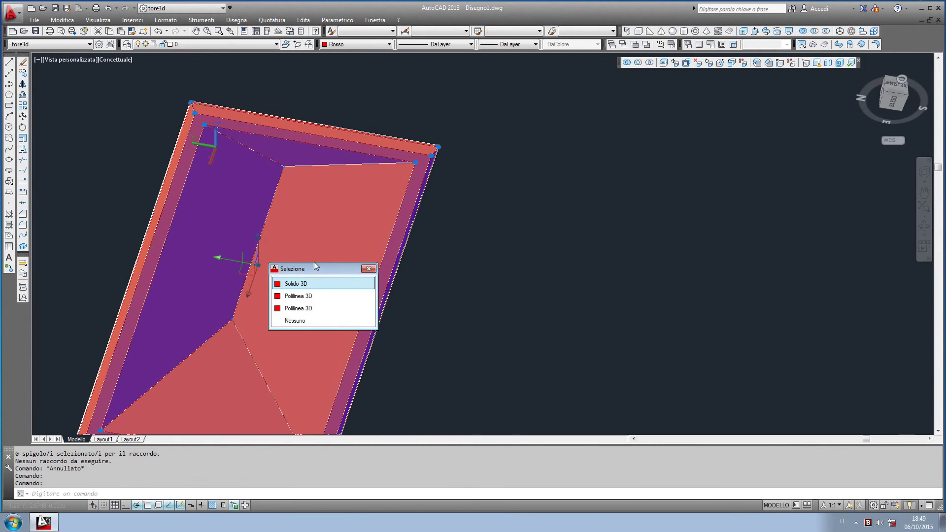
left_click(310, 288)
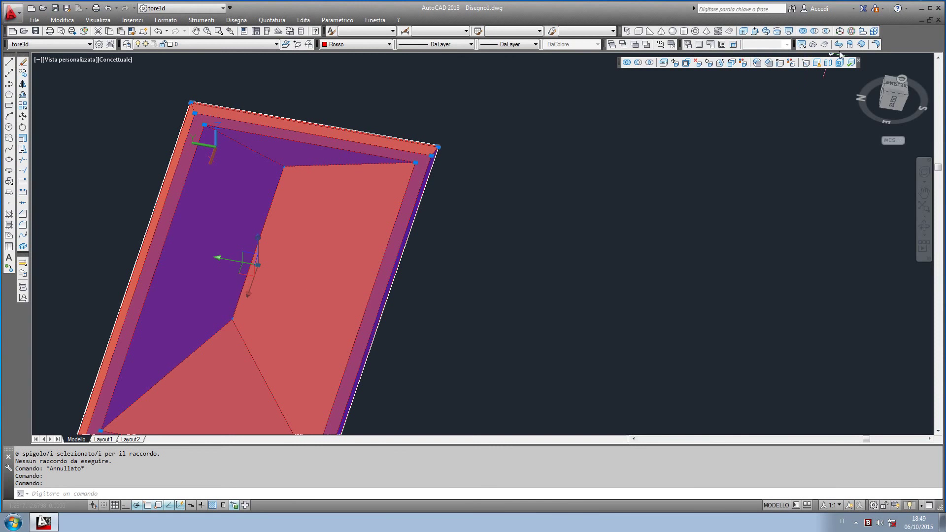
left_click(758, 63)
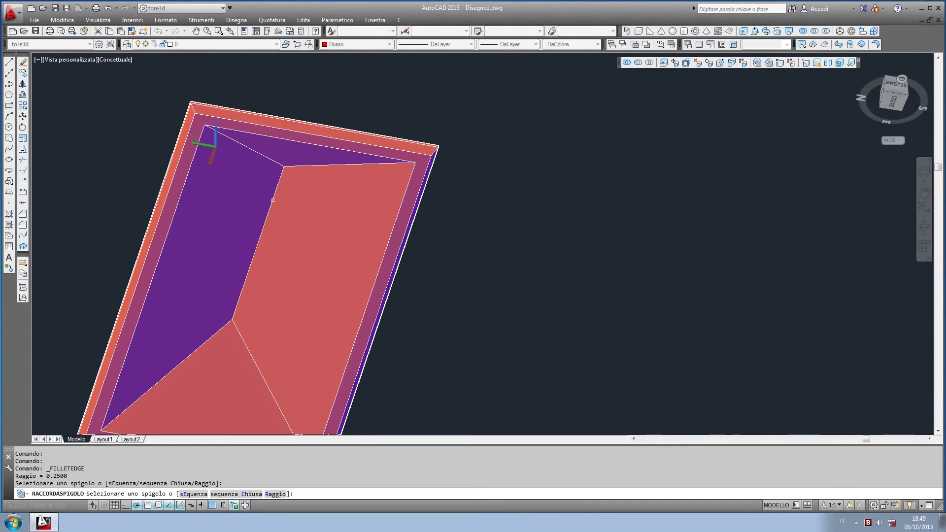
right_click(273, 200)
left_click(284, 205)
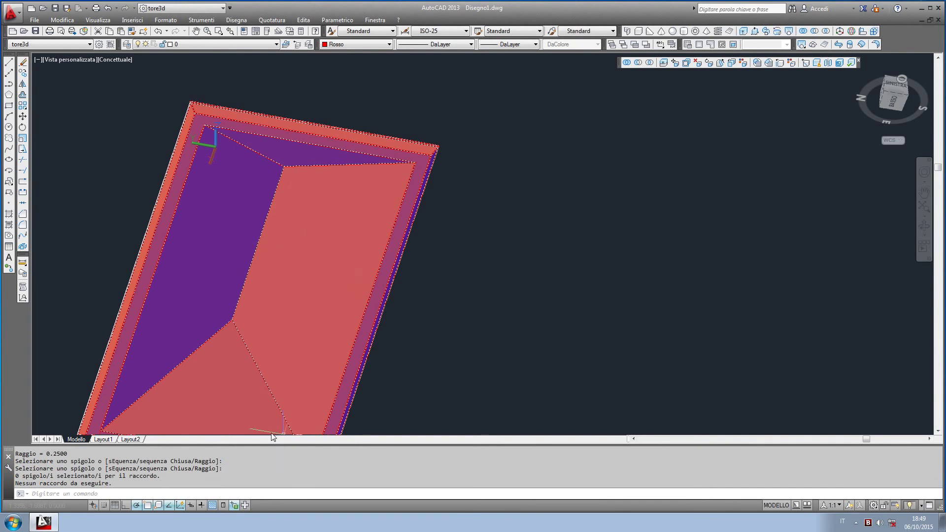
scroll(272, 436, "down", 5)
middle_click_drag(340, 207, 354, 382, "shift")
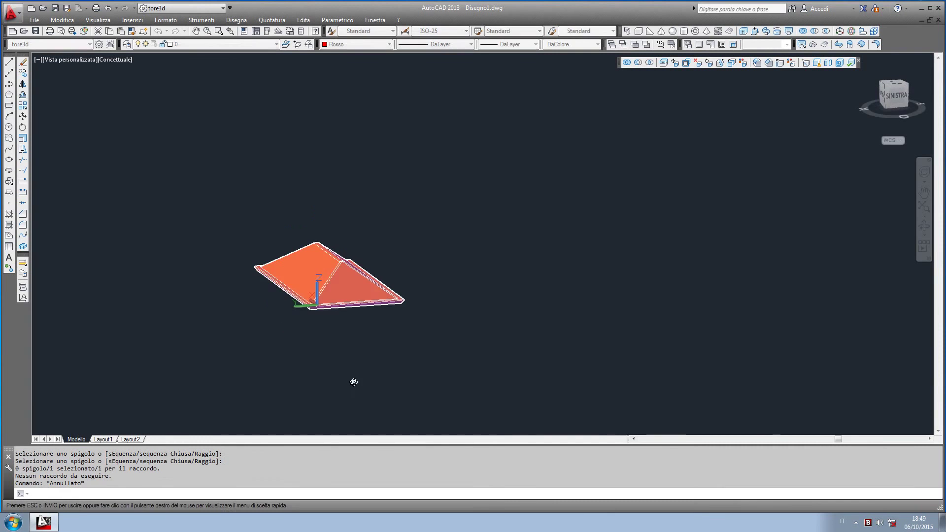
Move the roof solid upward along Z, clear of the wireframe beneath
left_click(334, 292)
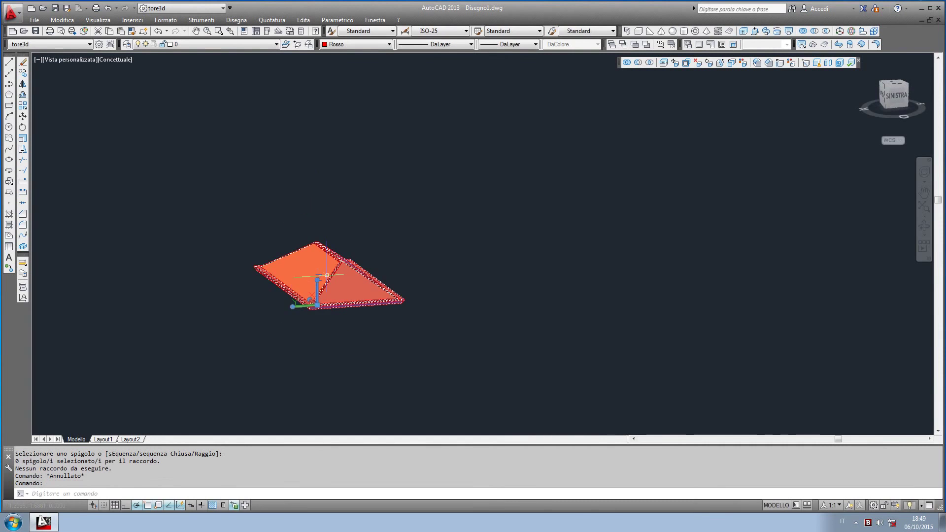
key("Escape")
key("Escape")
left_click(436, 302)
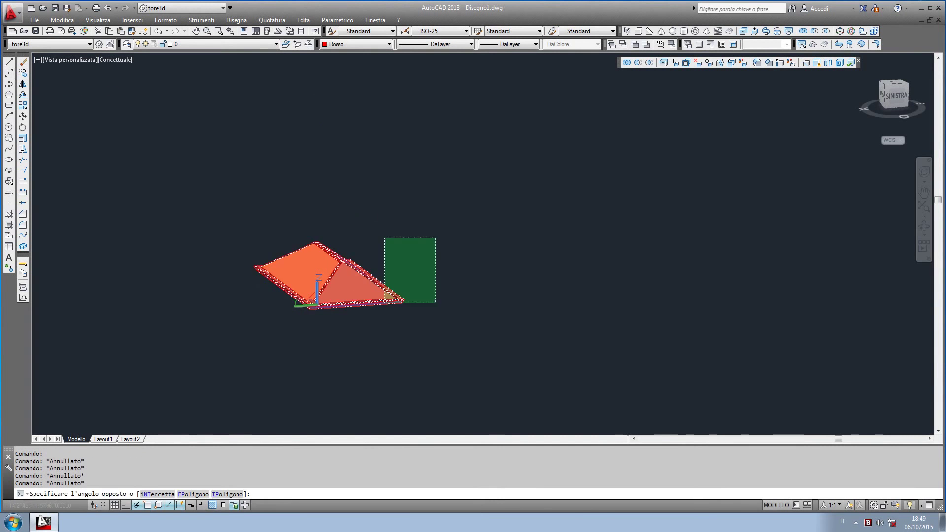
key("Escape")
left_click(335, 242)
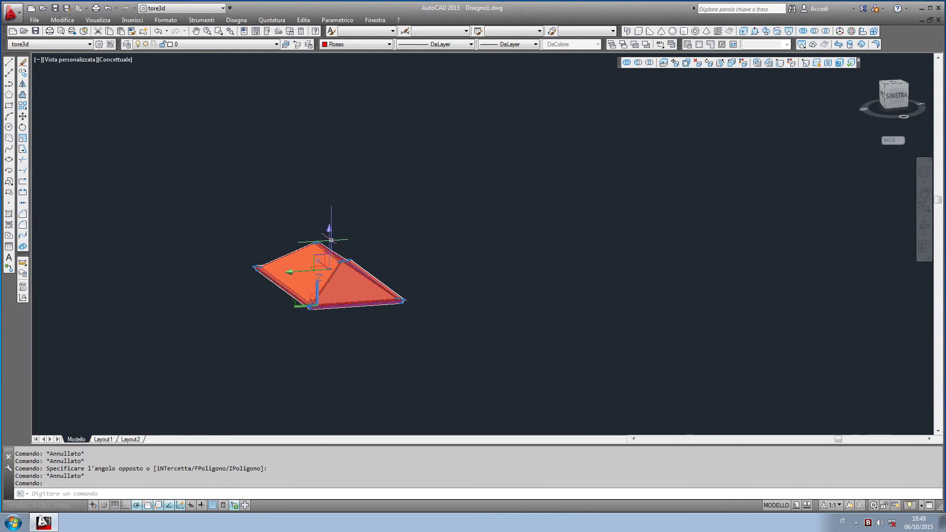
left_click(331, 240)
left_click(329, 151)
key("Escape")
key("Escape")
Window-select and delete the six red outline lines under the roof
left_click(424, 266)
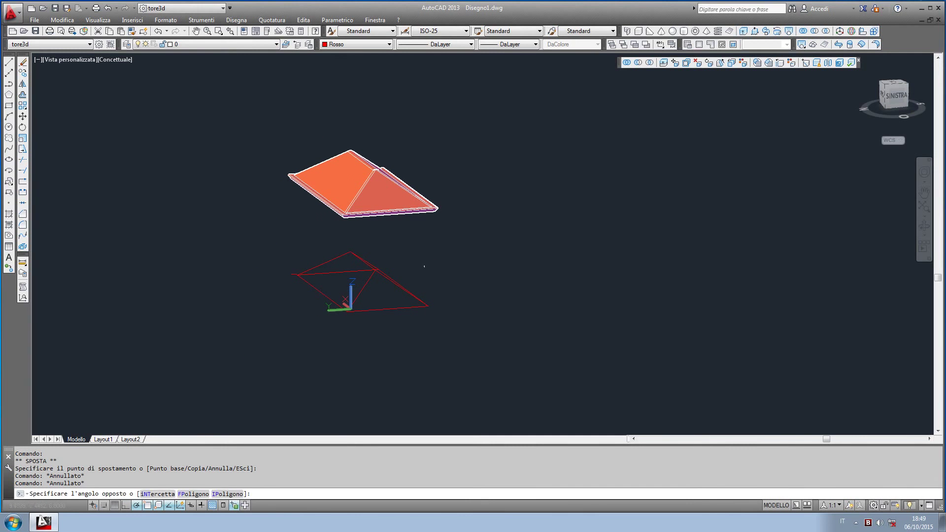
left_click(281, 356)
key("Delete")
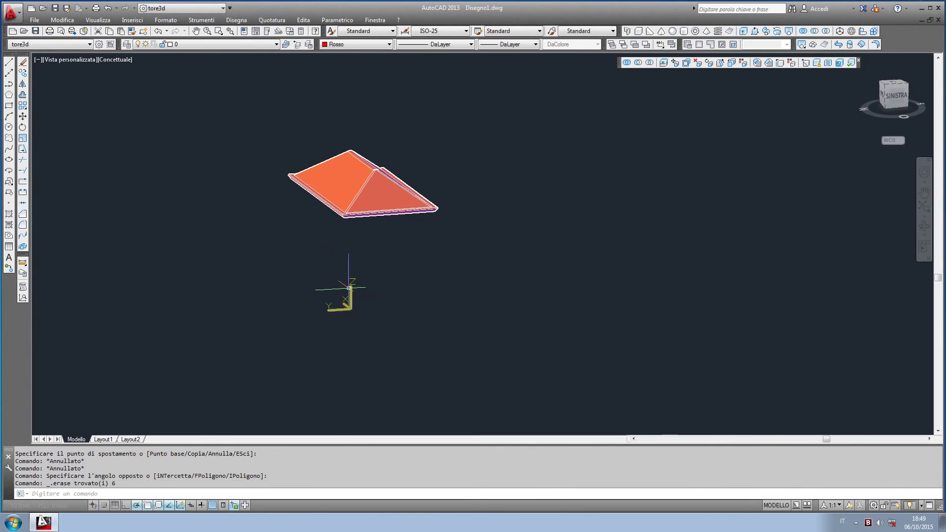
middle_click_drag(367, 242, 387, 243, "shift")
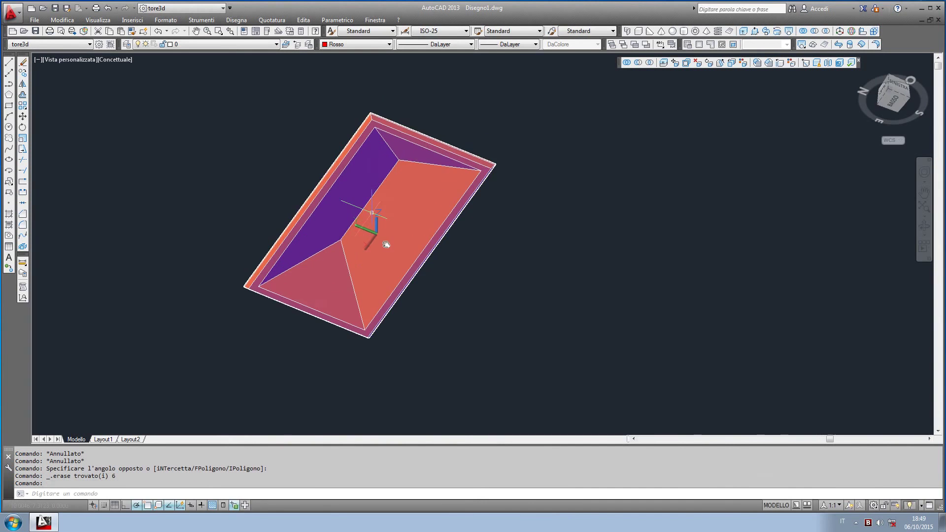
Apply a 0.15-radius FILLETEDGE fillet to the ridge edge, then view it from the side
scroll(387, 243, "up", 3)
left_click(756, 63)
scroll(448, 240, "up", 3)
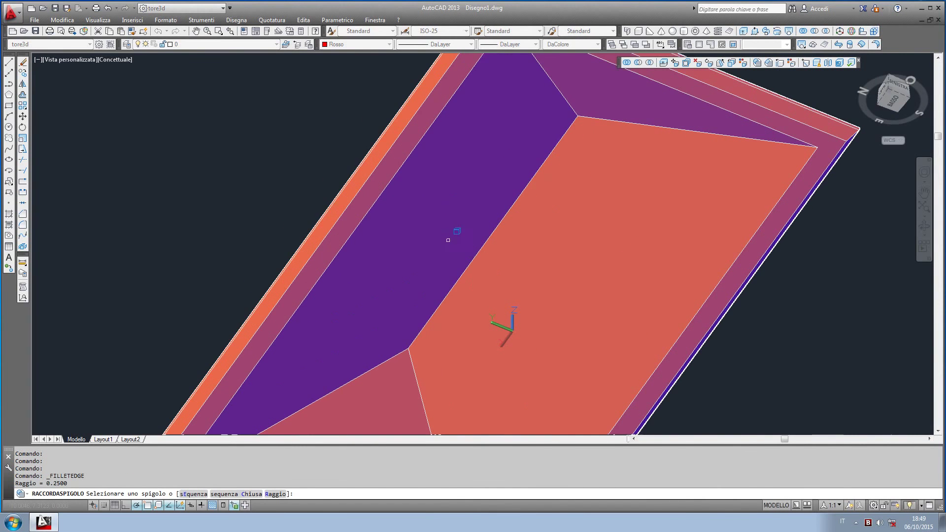
left_click(476, 255)
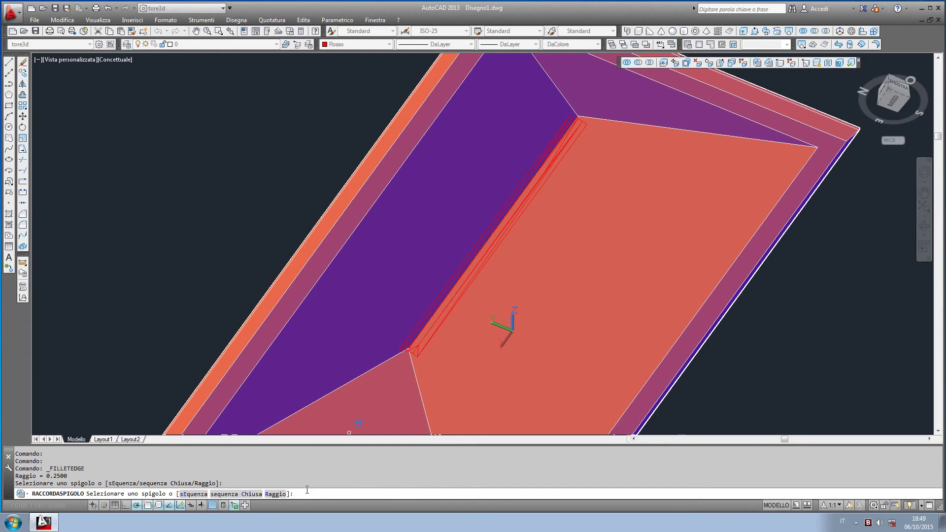
left_click(274, 494)
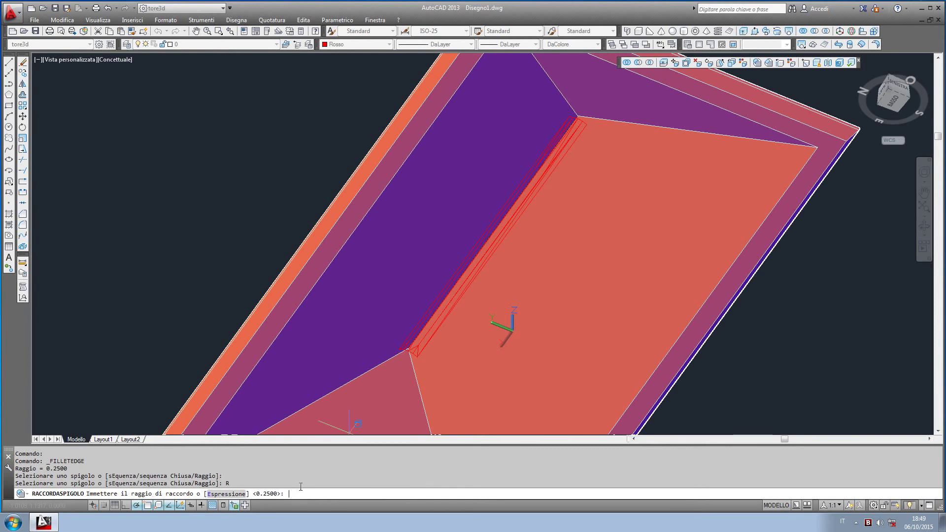
type("0.15")
key("Return")
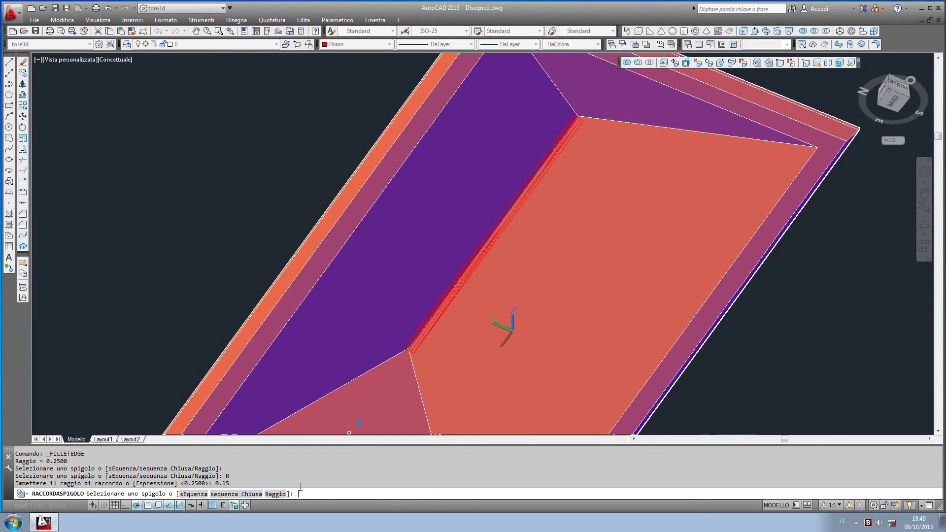
key("Return")
key("Return")
scroll(363, 224, "down", 3)
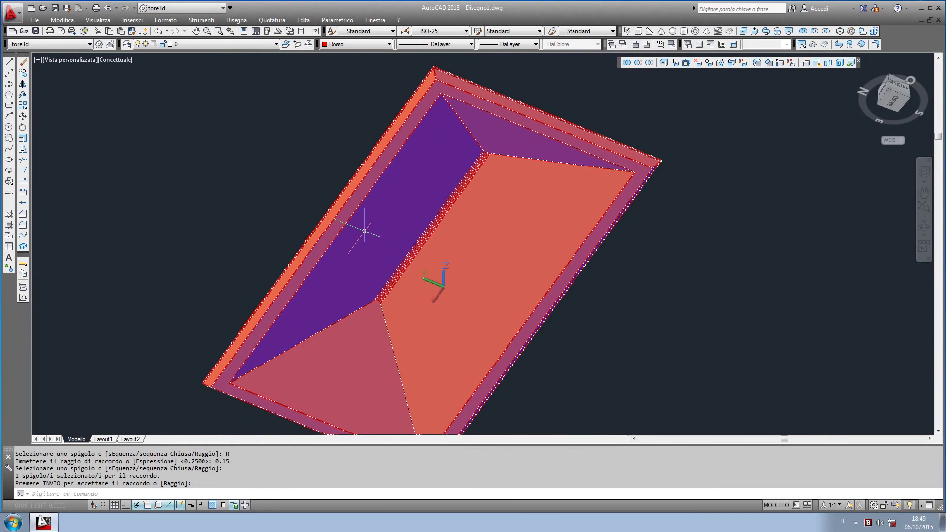
scroll(394, 249, "down", 3)
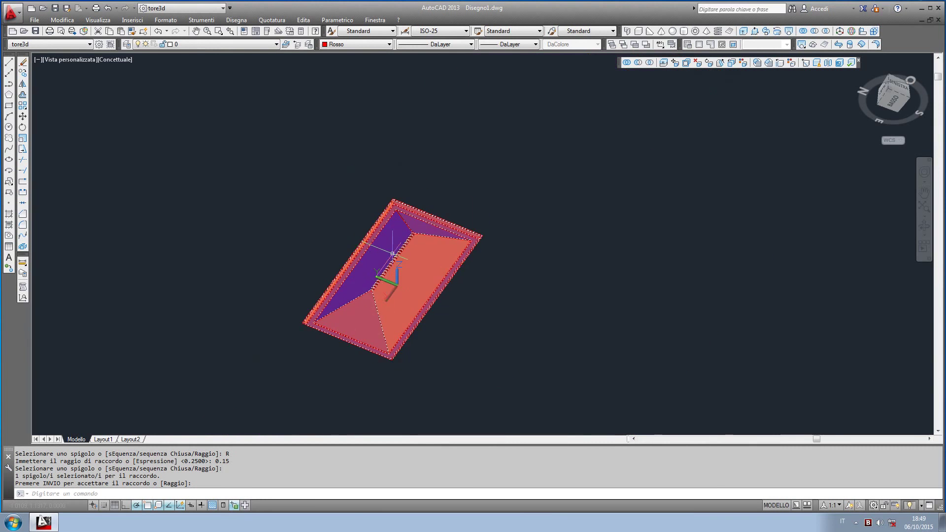
mouse_move(388, 285)
middle_mouse_down("shift")
mouse_move(399, 279)
mouse_move(339, 302)
mouse_move(374, 296)
middle_mouse_up("shift")
scroll(470, 179, "up", 5)
scroll(470, 179, "up", 2)
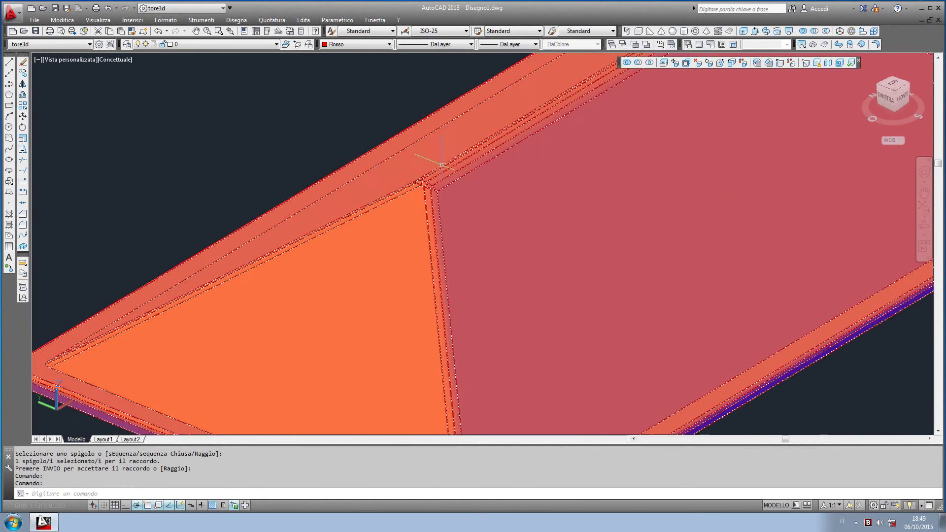
scroll(436, 167, "down", 4)
Switch the filleted red roof's visual style from Concettuale to Realistico
left_click(129, 59)
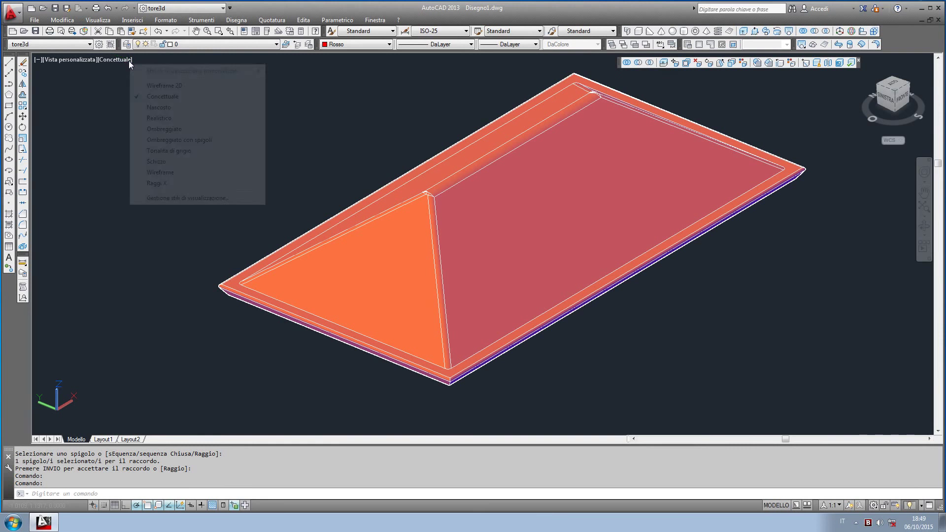
left_click(116, 61)
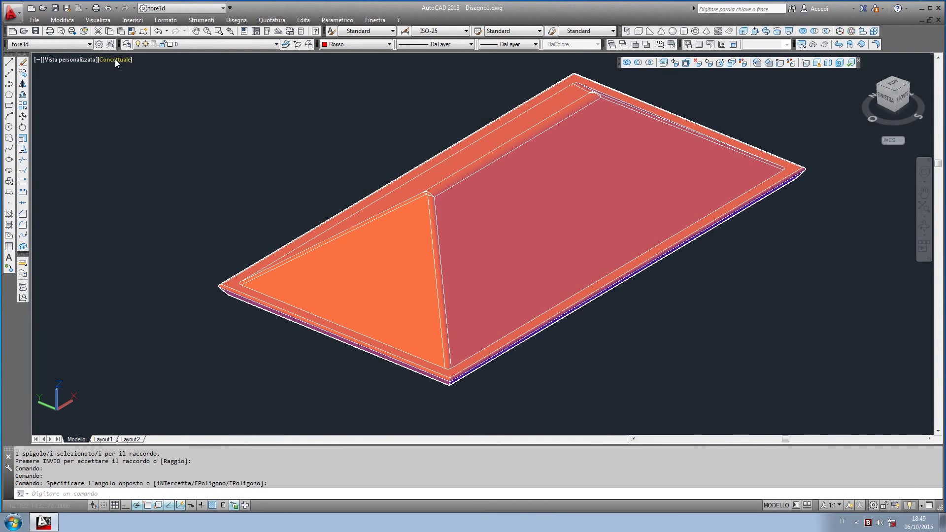
left_click(116, 62)
left_click(154, 129)
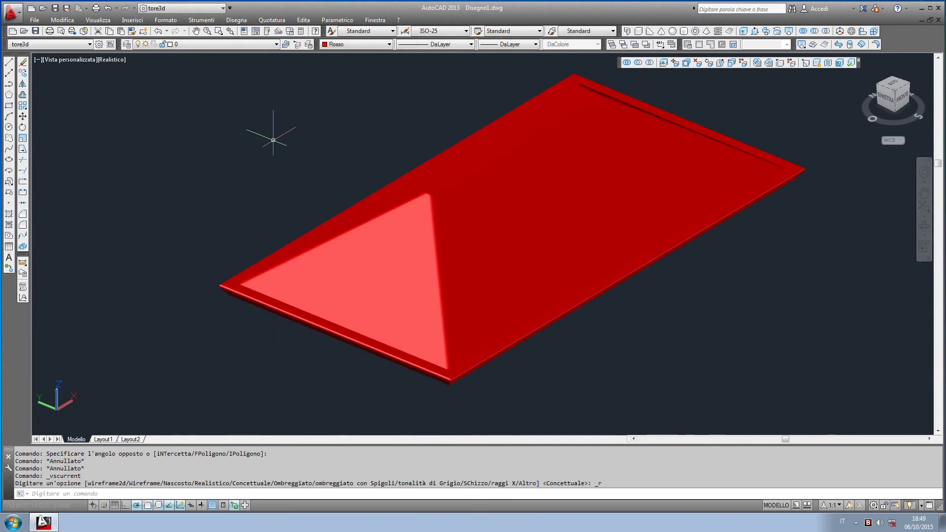
Orbit and zoom to an oblique view from above showing the whole roof
mouse_move(348, 243)
middle_mouse_down("shift")
mouse_move(295, 343)
mouse_move(408, 239)
middle_mouse_up("shift")
scroll(408, 239, "up", 4)
key("Escape")
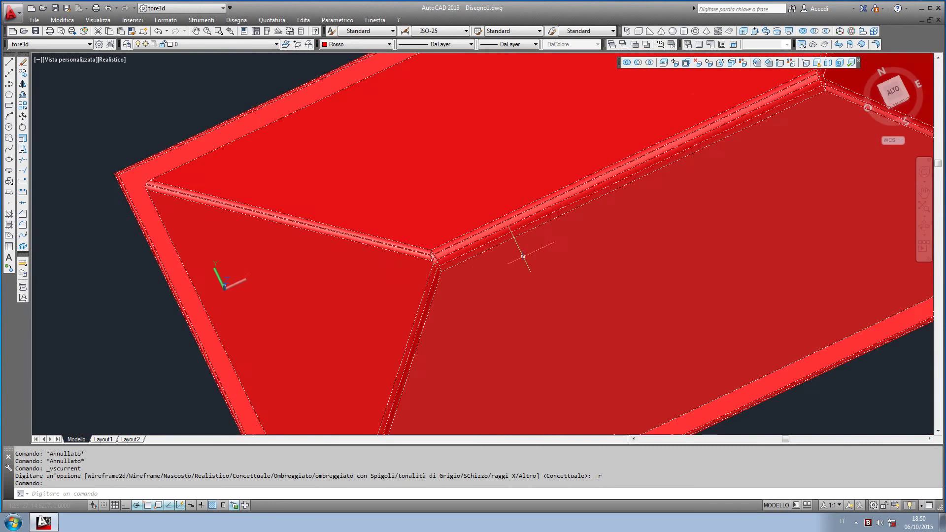
scroll(523, 256, "down", 5)
middle_click_drag(401, 236, 418, 164, "shift")
scroll(352, 296, "up", 2)
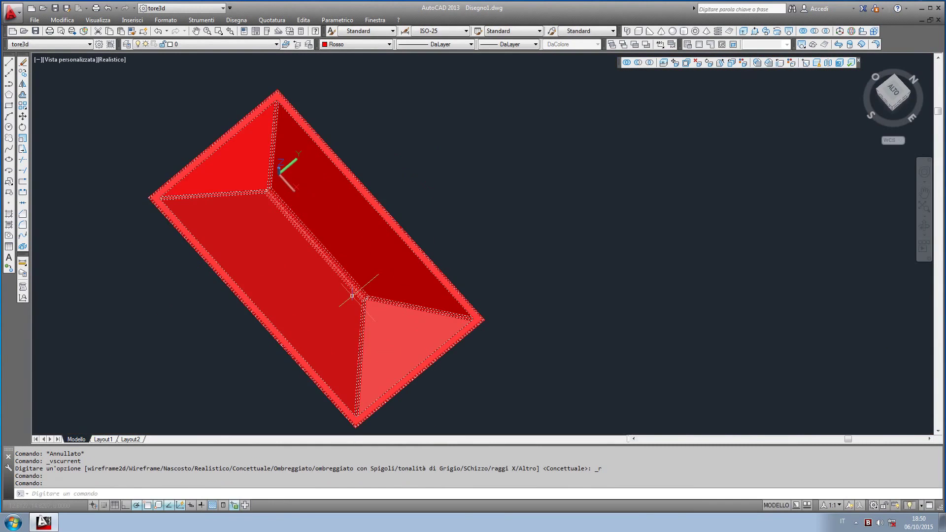
mouse_move(274, 222)
middle_mouse_down("shift")
mouse_move(375, 253)
mouse_move(468, 258)
mouse_move(424, 279)
mouse_move(469, 271)
middle_mouse_up("shift")
scroll(376, 253, "up", 3)
scroll(371, 270, "down", 3)
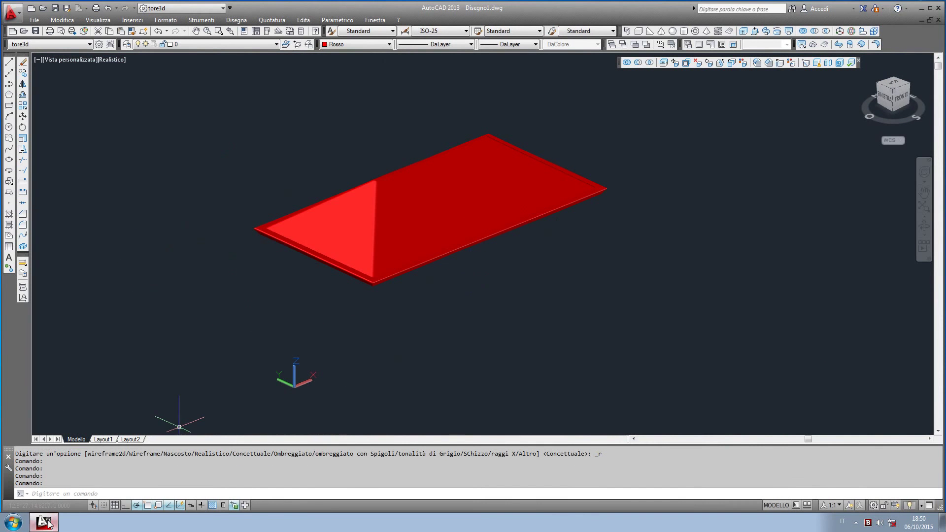
Start the TRANCIA slice command and select the red roof solid
left_click(70, 493)
type("TR")
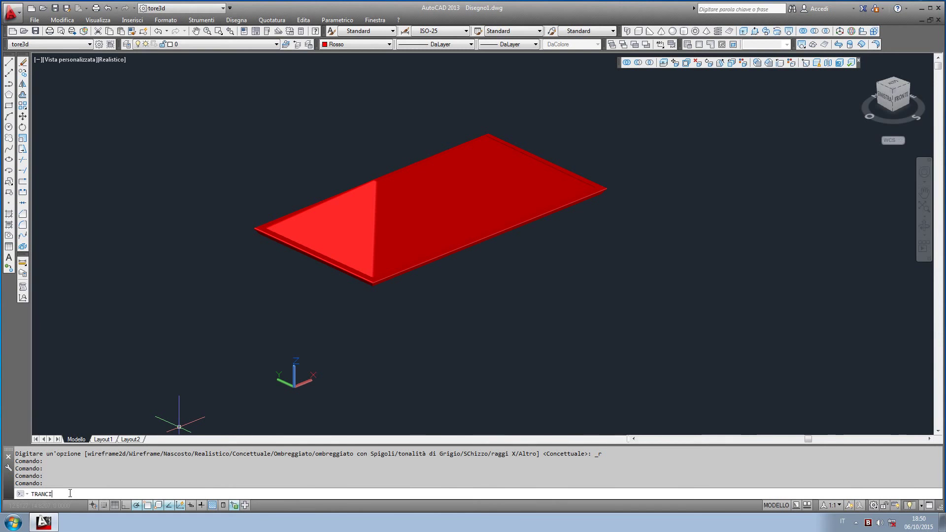
type("ANCI")
key("Return")
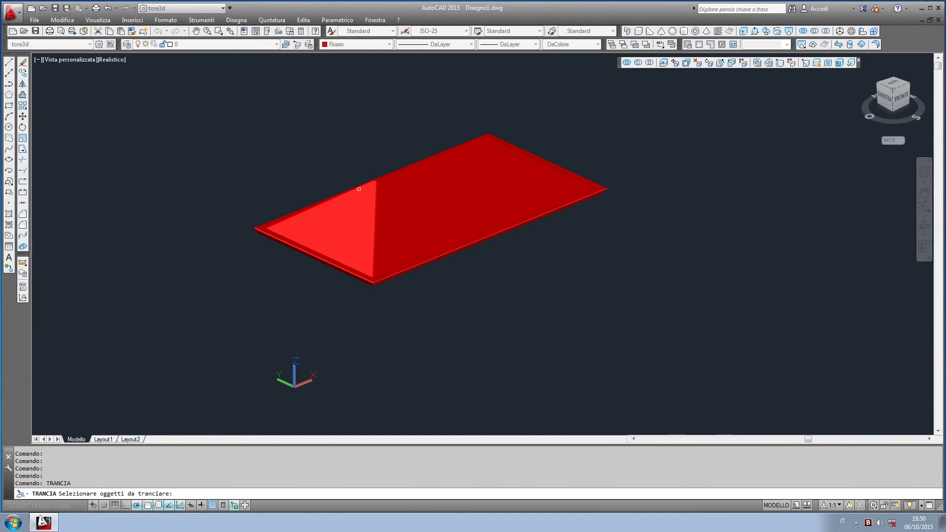
left_click(377, 205)
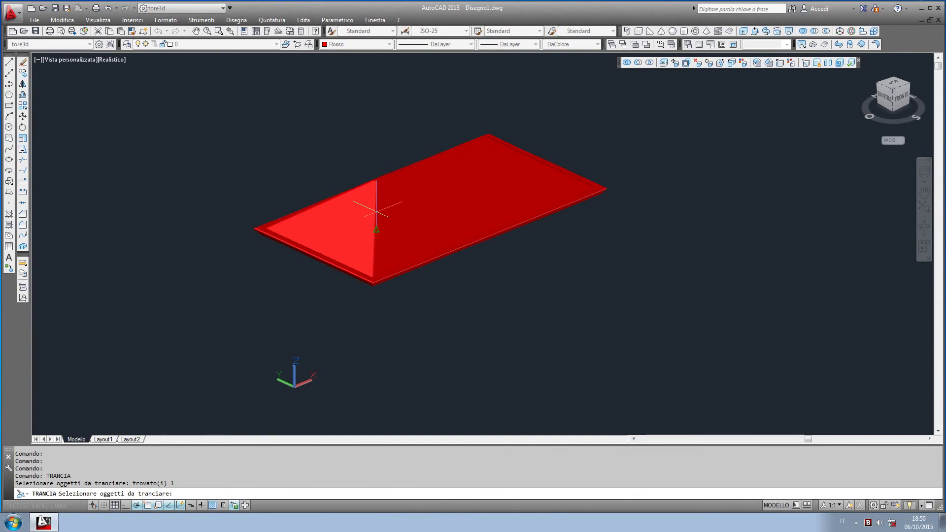
key("Return")
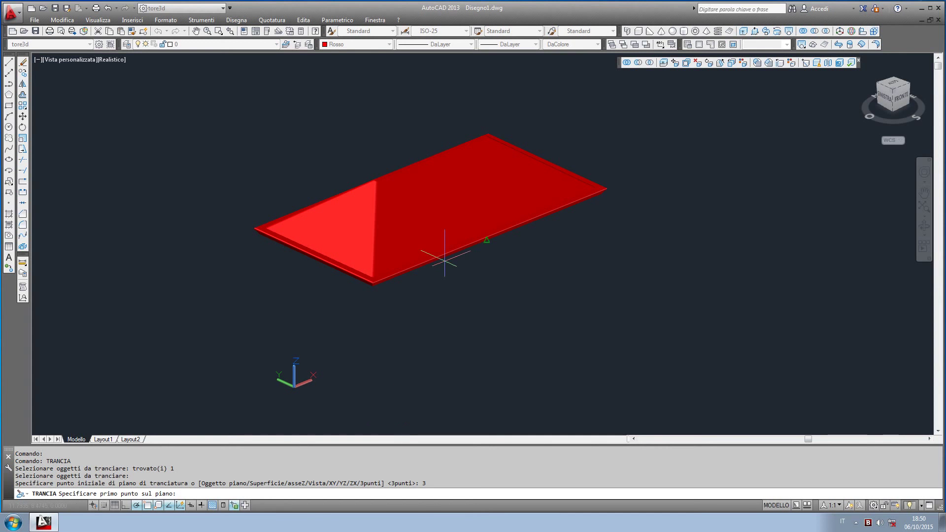
Cut the roof crosswise with a three-point plane, keep both halves, and delete the lower-left half
mouse_move(445, 259)
middle_mouse_down("shift")
mouse_move(376, 380)
mouse_move(422, 197)
mouse_move(430, 120)
middle_mouse_up("shift")
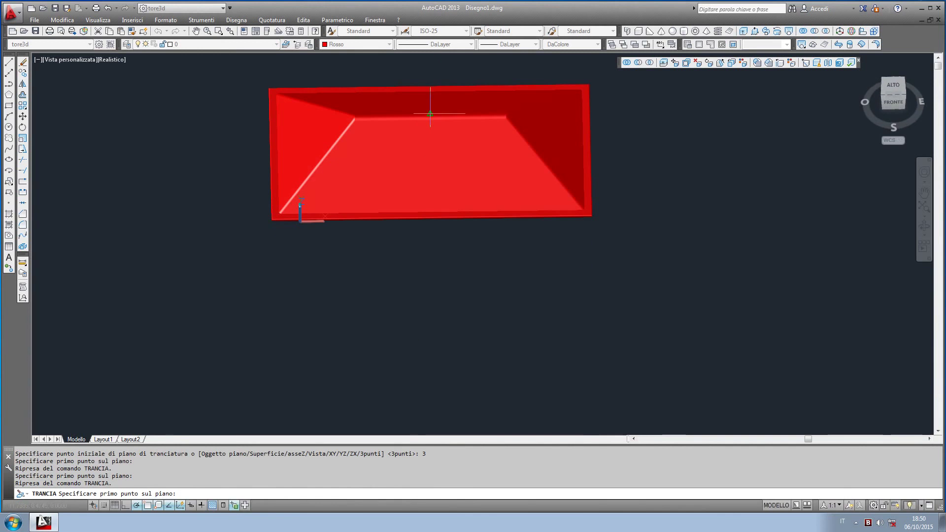
left_click(430, 113)
middle_click_drag(422, 254, 418, 141, "shift")
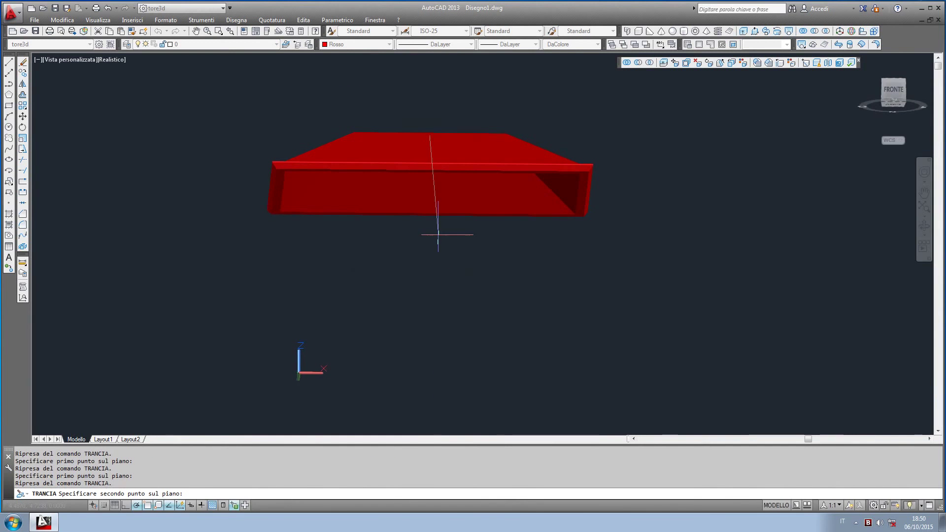
left_click(428, 254)
mouse_move(422, 201)
middle_mouse_down("shift")
mouse_move(446, 370)
mouse_move(452, 325)
mouse_move(541, 367)
middle_mouse_up("shift")
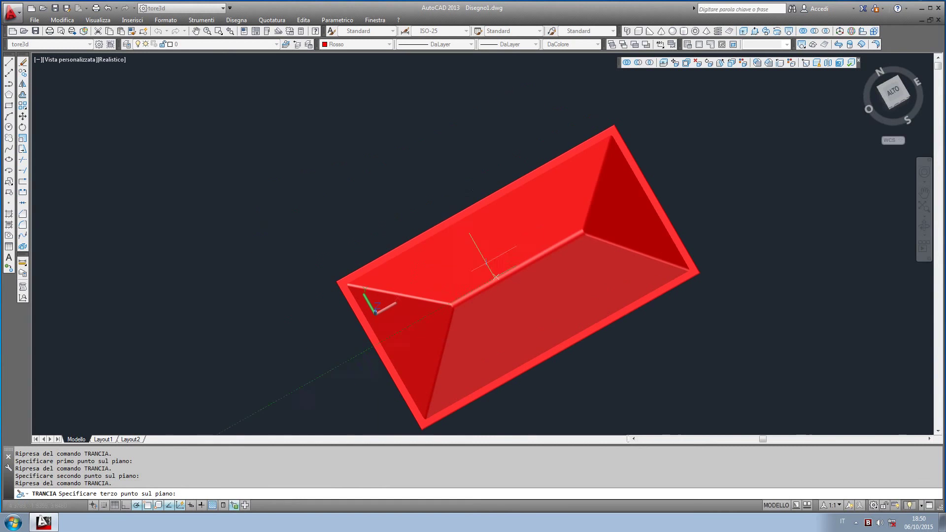
left_click(443, 139)
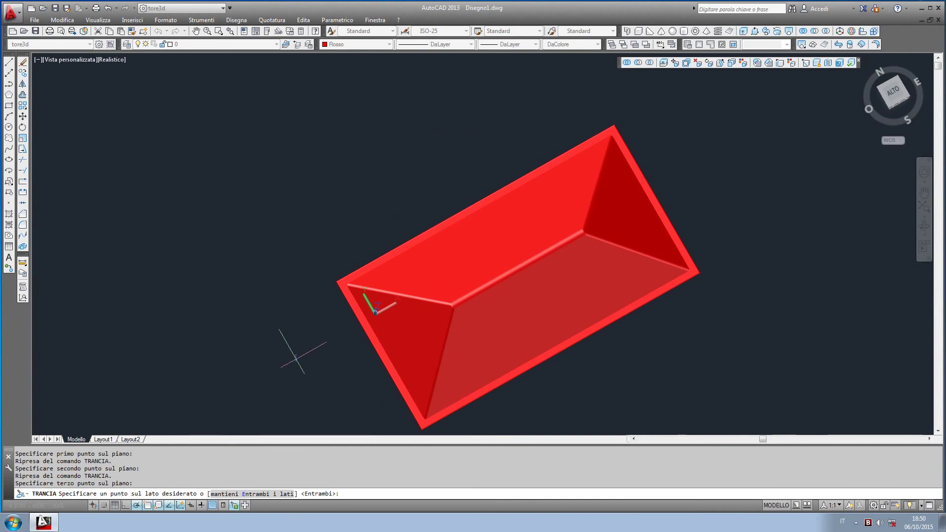
left_click(256, 489)
left_click(422, 323)
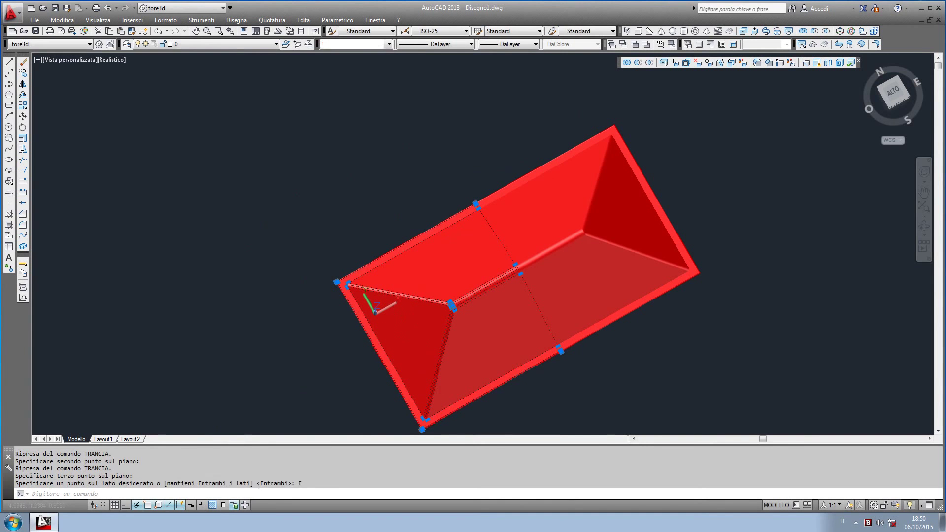
key("Delete")
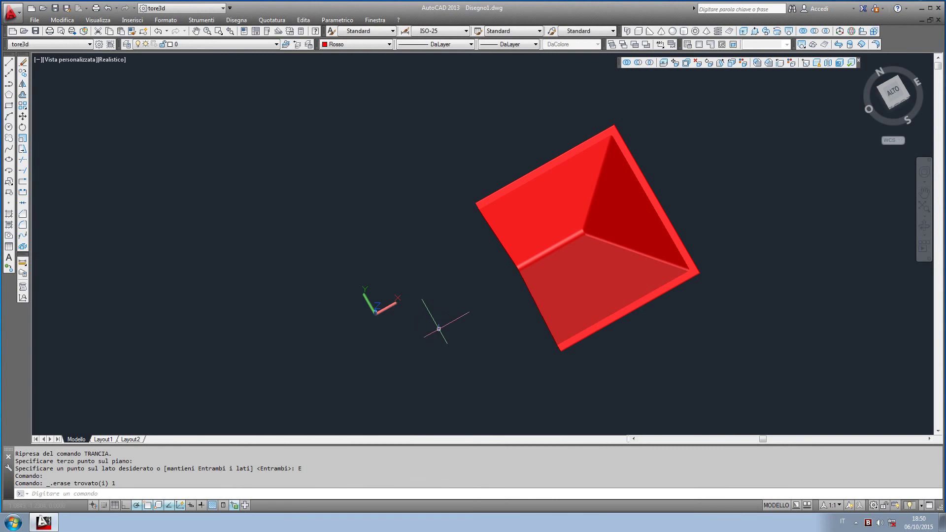
Inspect the cut section from the ViewCube Left view, then undo the erase and slice
middle_click_drag(408, 322, 634, 157, "shift")
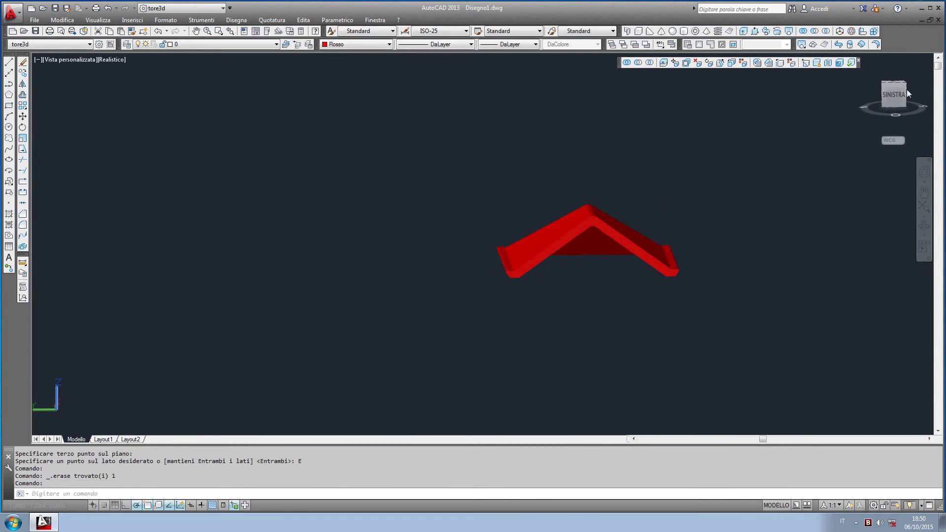
left_click(894, 93)
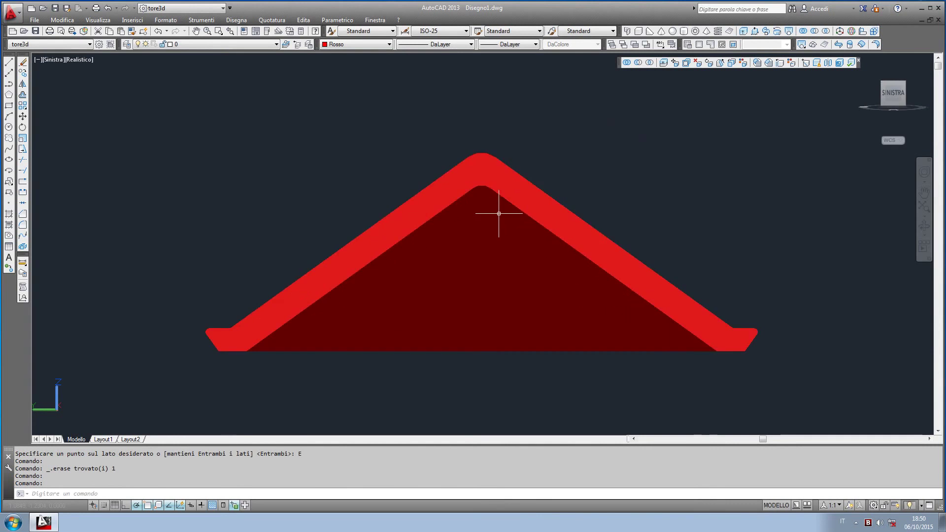
scroll(498, 213, "down", 2)
scroll(456, 191, "up", 1)
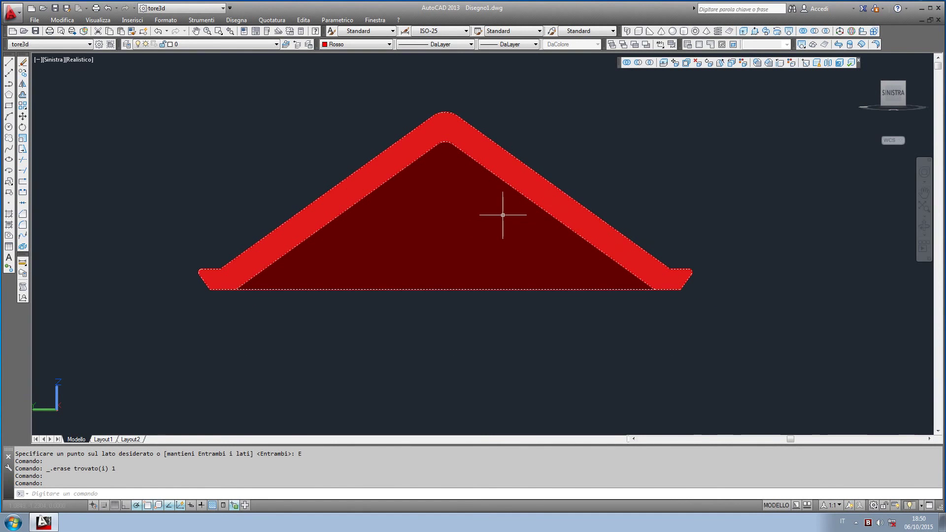
scroll(503, 215, "down", 2)
scroll(476, 275, "down", 1)
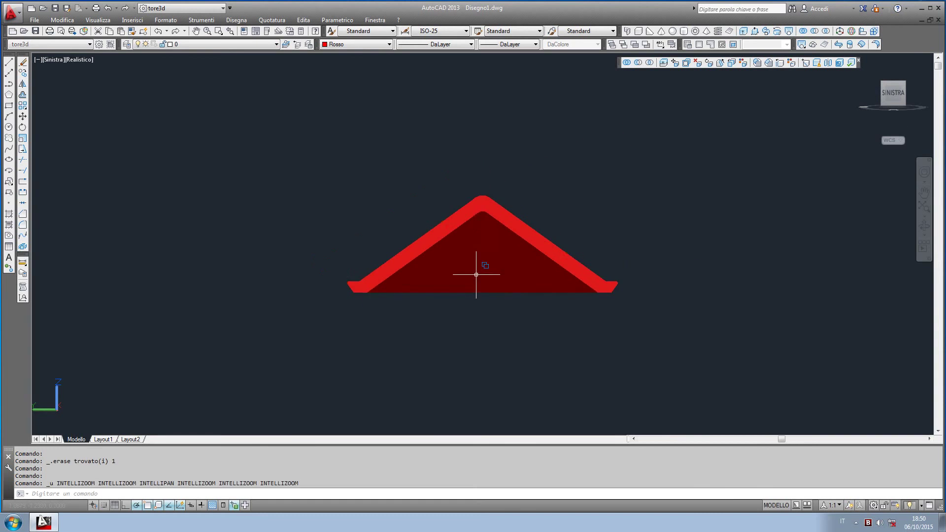
key("ctrl+z")
key("ctrl+z")
key("ctrl+z")
key("ctrl+z")
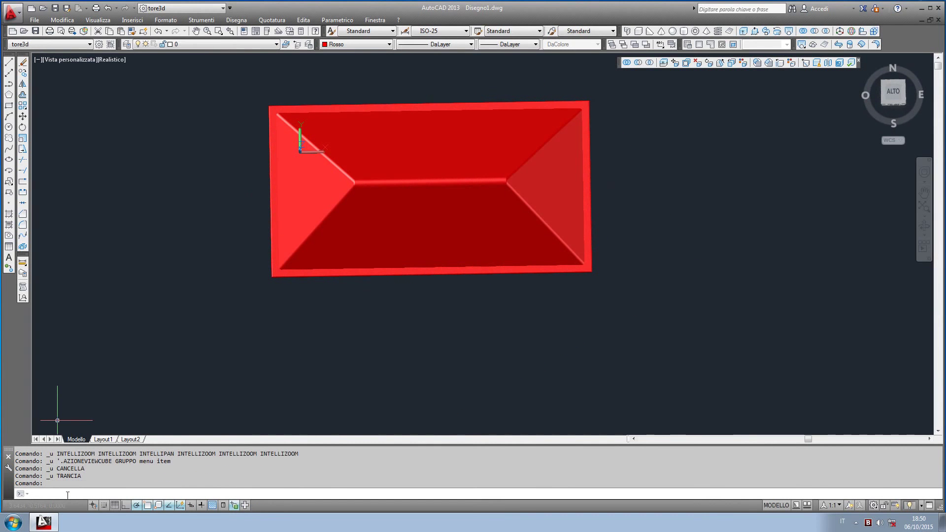
Start TRANCIA again and select the whole red roof solid
type("TRAN")
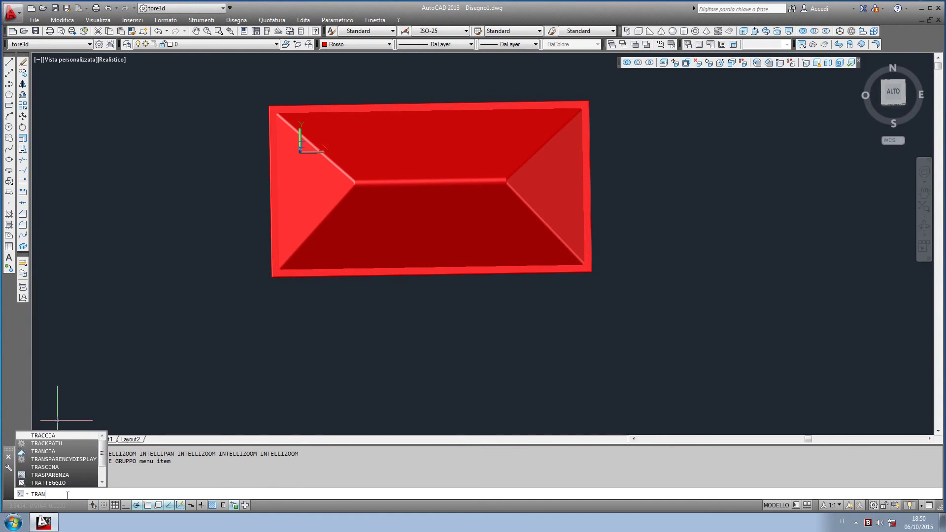
type("CIA")
key("Return")
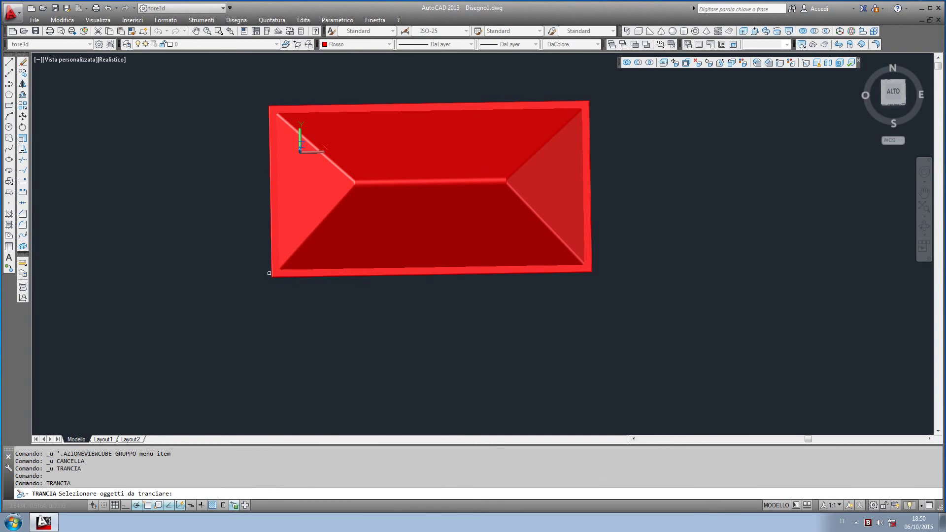
left_click(357, 232)
key("Return")
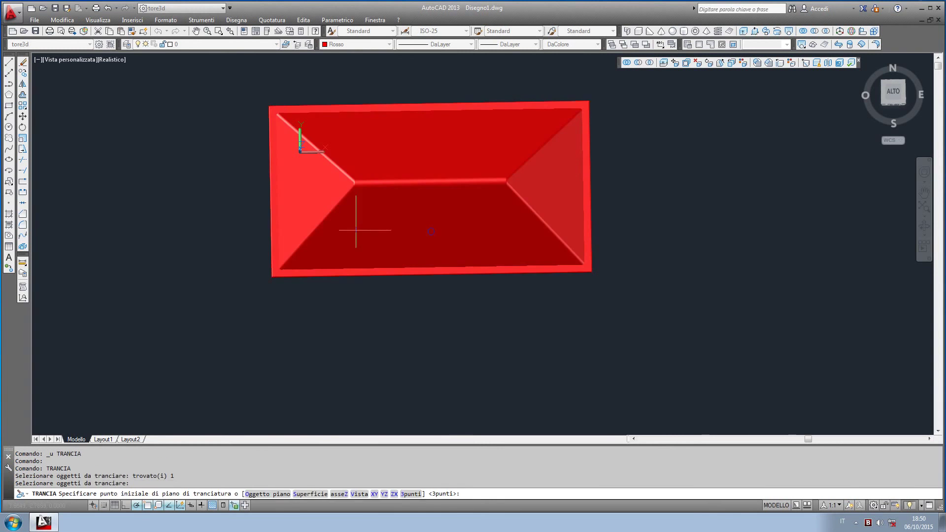
Define a 3punti plane with two points along the ridge and one below, keeping both halves
left_click(405, 494)
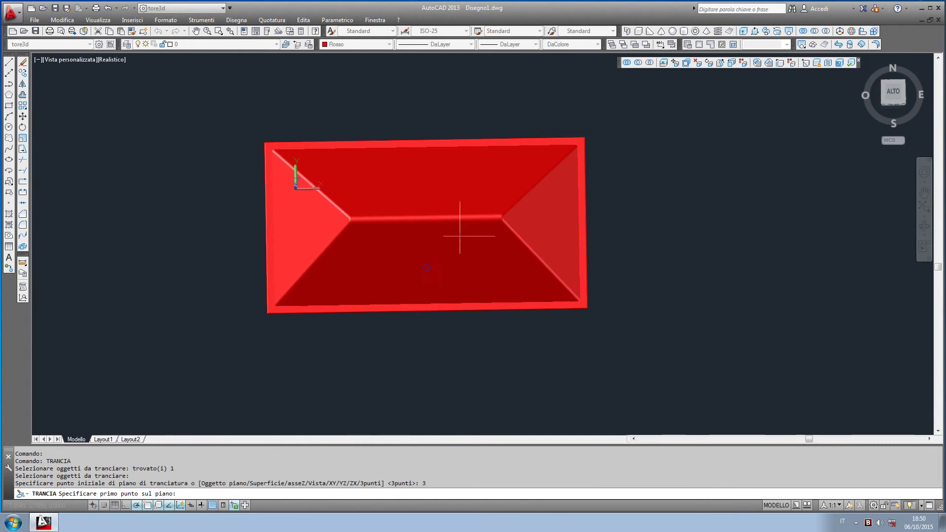
left_click(426, 217)
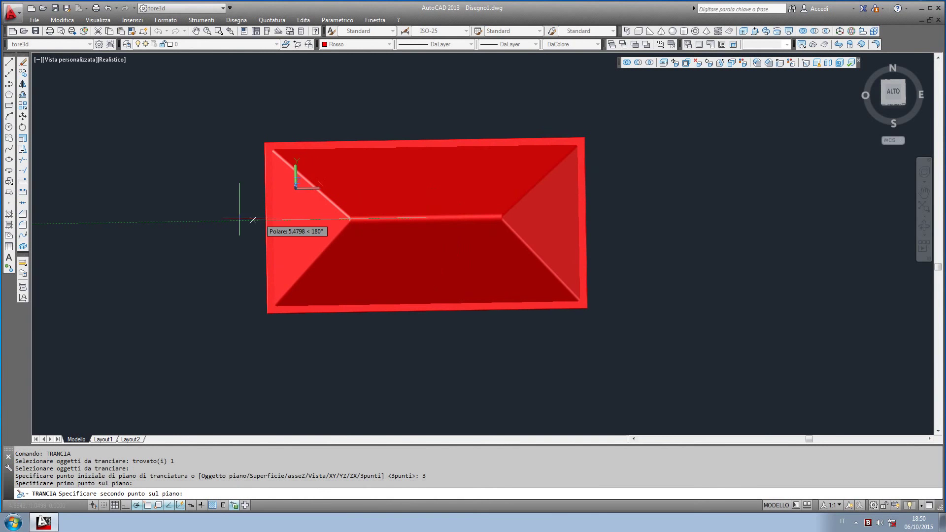
left_click(180, 221)
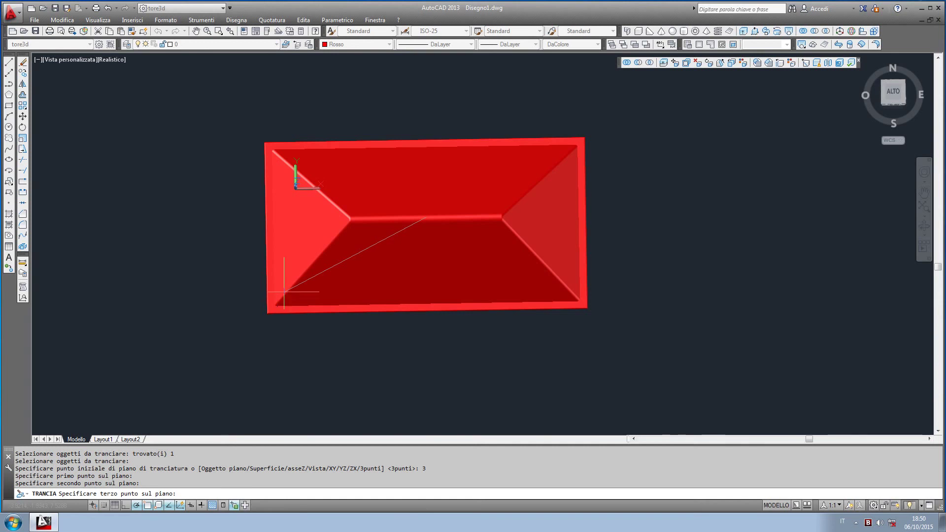
middle_click_drag(284, 292, 338, 112, "shift")
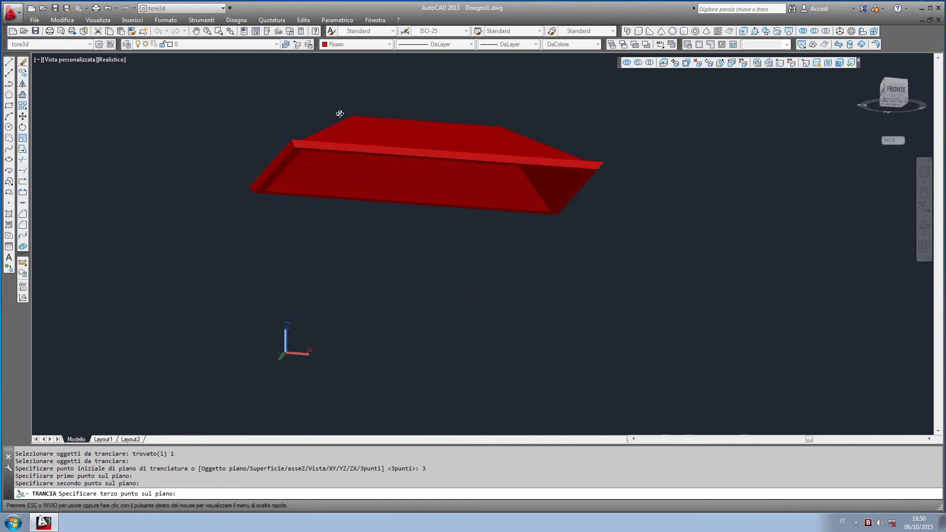
left_click(425, 255)
type("E")
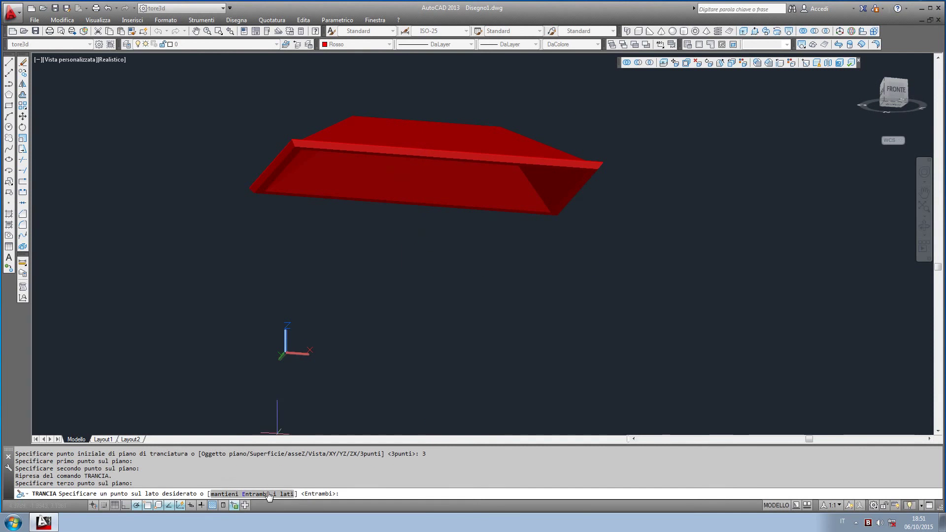
key("Return")
Erase one of the two lengthwise roof halves
mouse_move(331, 268)
middle_mouse_down("shift")
mouse_move(320, 323)
mouse_move(348, 342)
mouse_move(355, 226)
mouse_move(418, 177)
middle_mouse_up("shift")
left_click(421, 173)
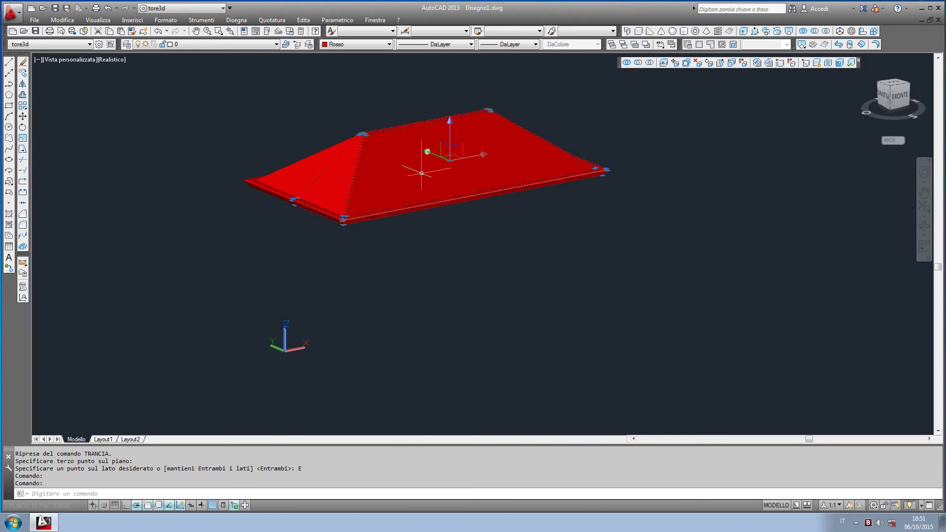
key("Delete")
Orbit the remaining half, then snap to the ViewCube Front view to show its trapezoidal profile
mouse_move(421, 173)
middle_mouse_down("shift")
mouse_move(359, 171)
mouse_move(352, 144)
mouse_move(332, 161)
mouse_move(421, 241)
middle_mouse_up("shift")
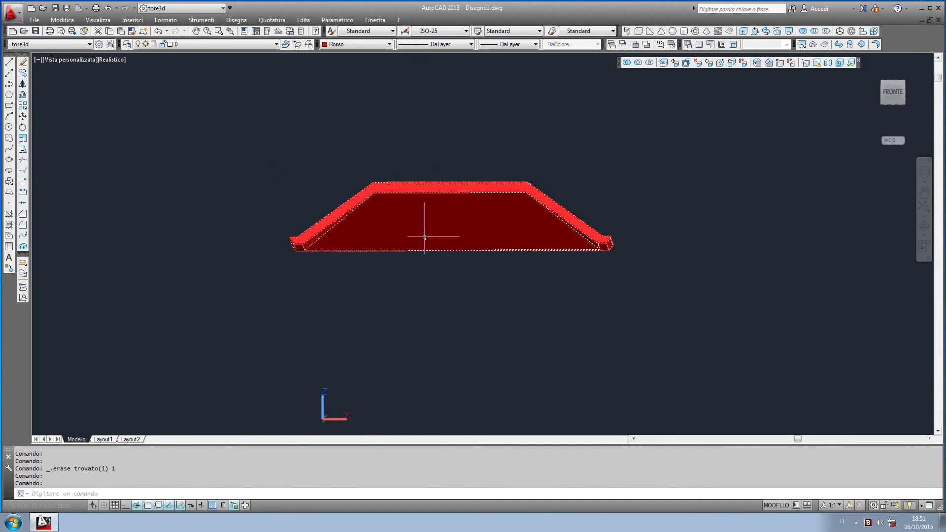
scroll(421, 241, "up", 3)
scroll(420, 242, "down", 2)
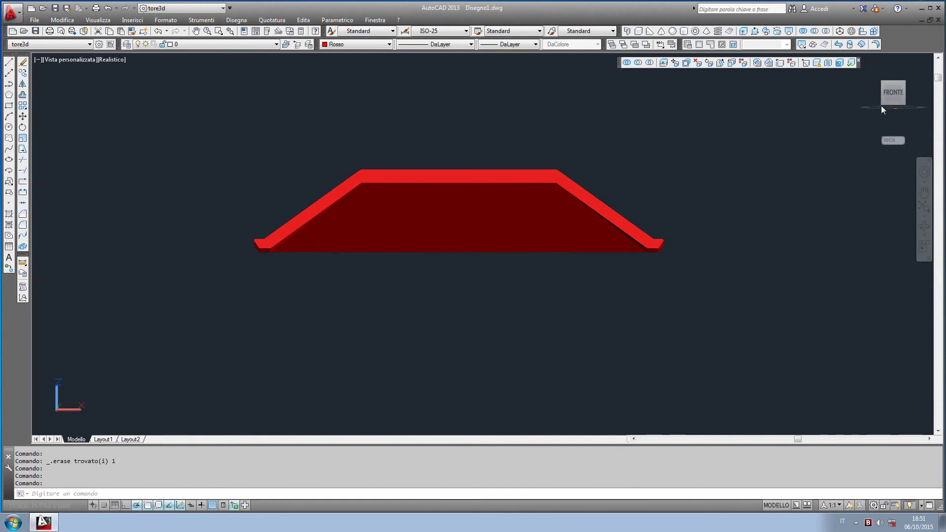
left_click(873, 89)
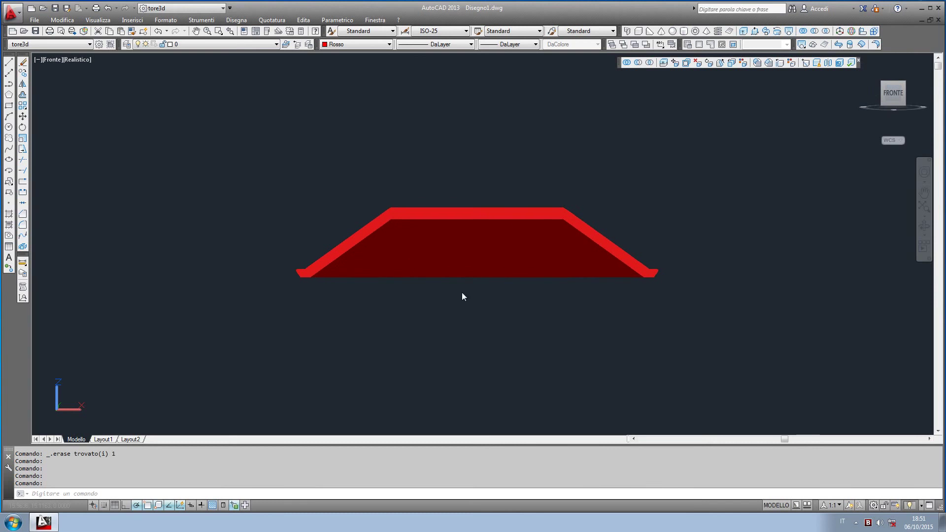